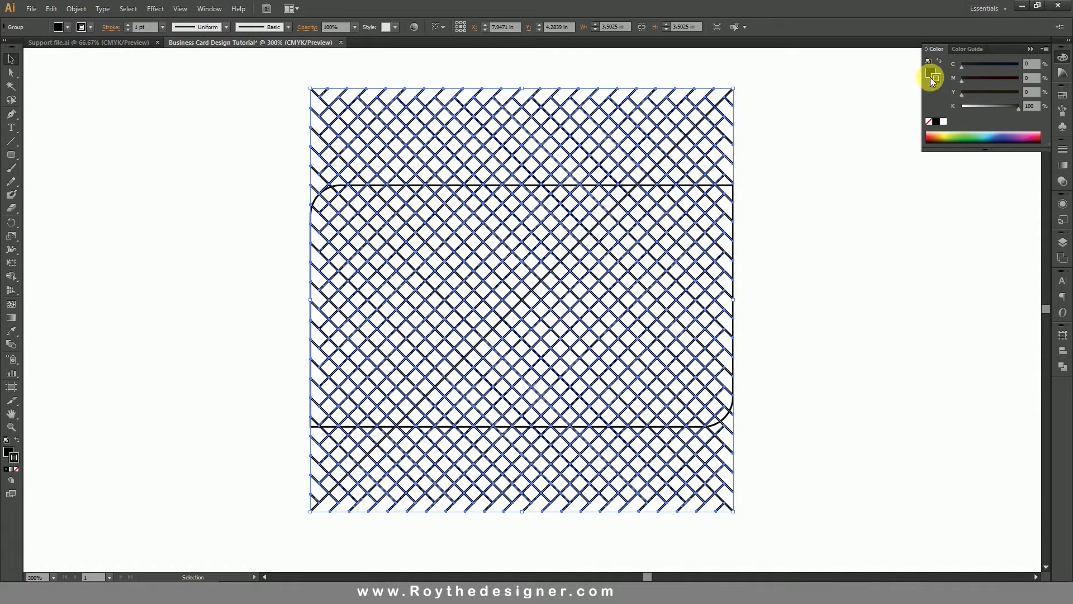
Apply a linear black-and-white gradient to the crosshatch grid's stroke.
click(1062, 166)
click(946, 164)
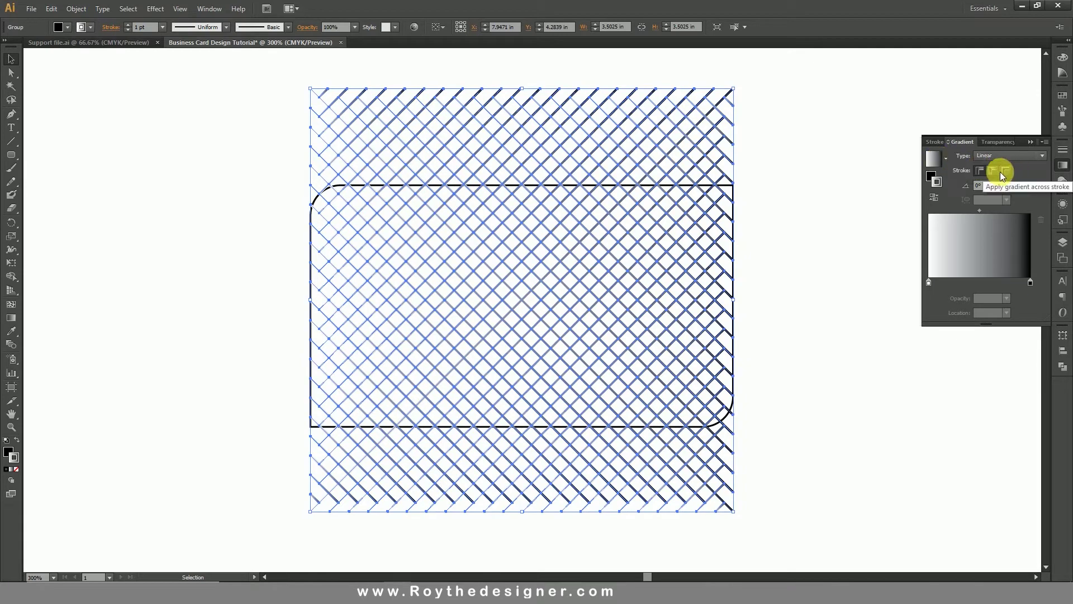
click(994, 170)
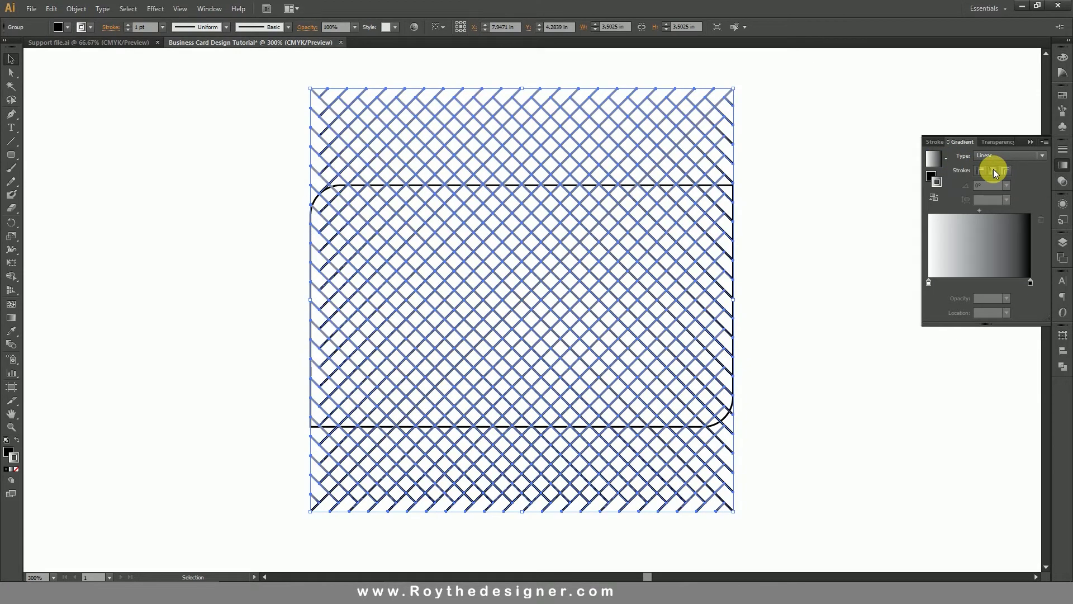
click(832, 310)
click(689, 301)
click(938, 161)
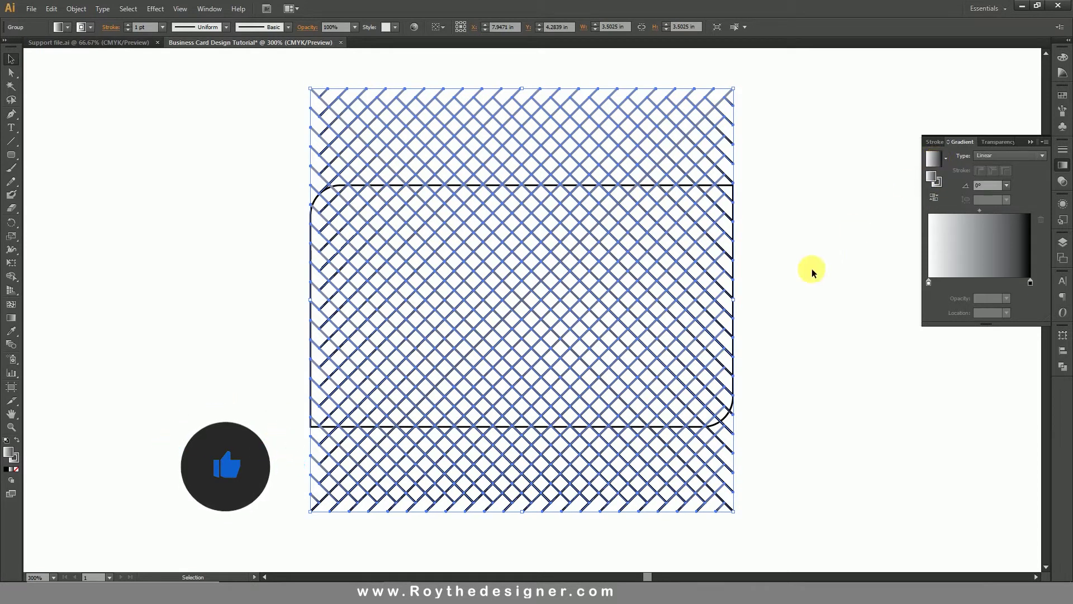
click(940, 181)
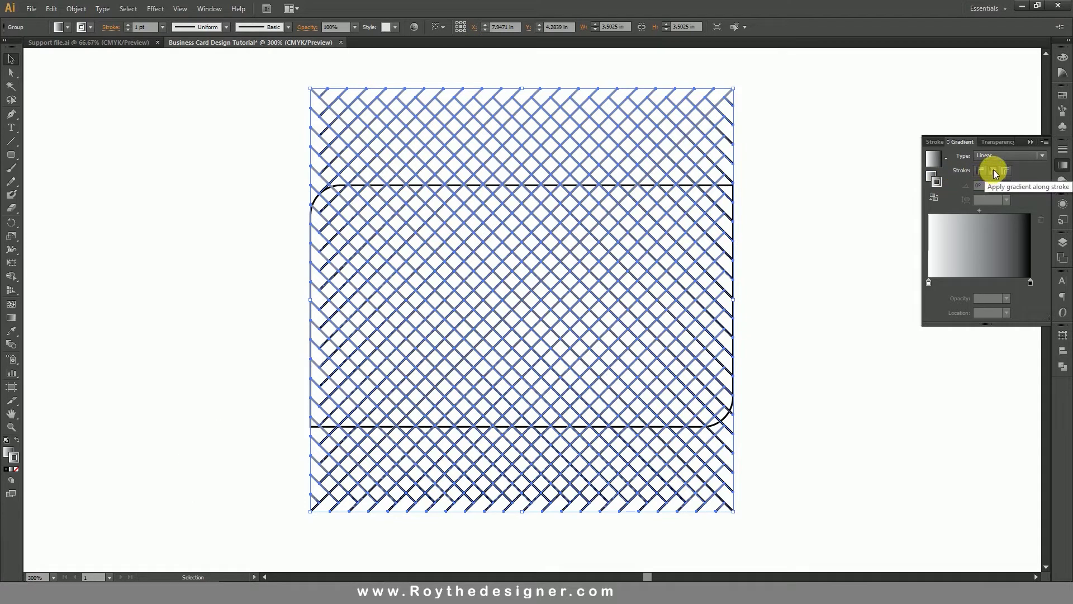
click(791, 286)
Zoom in and compare the across-stroke and within-stroke gradient options on the grid.
key(ctrl+space)
drag(404, 228, 828, 387)
click(703, 261)
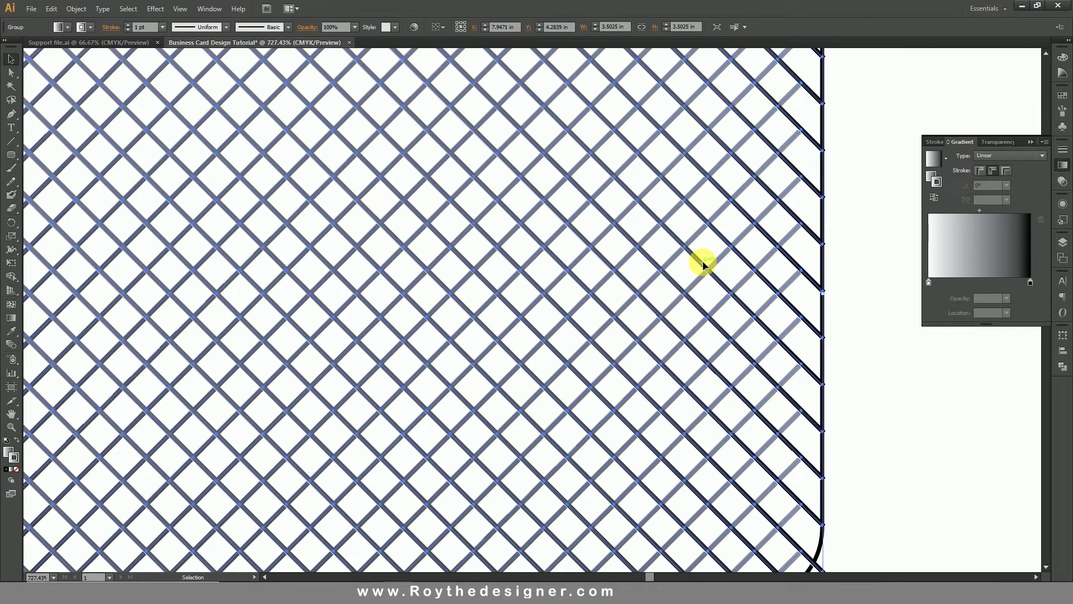
click(1005, 169)
click(924, 386)
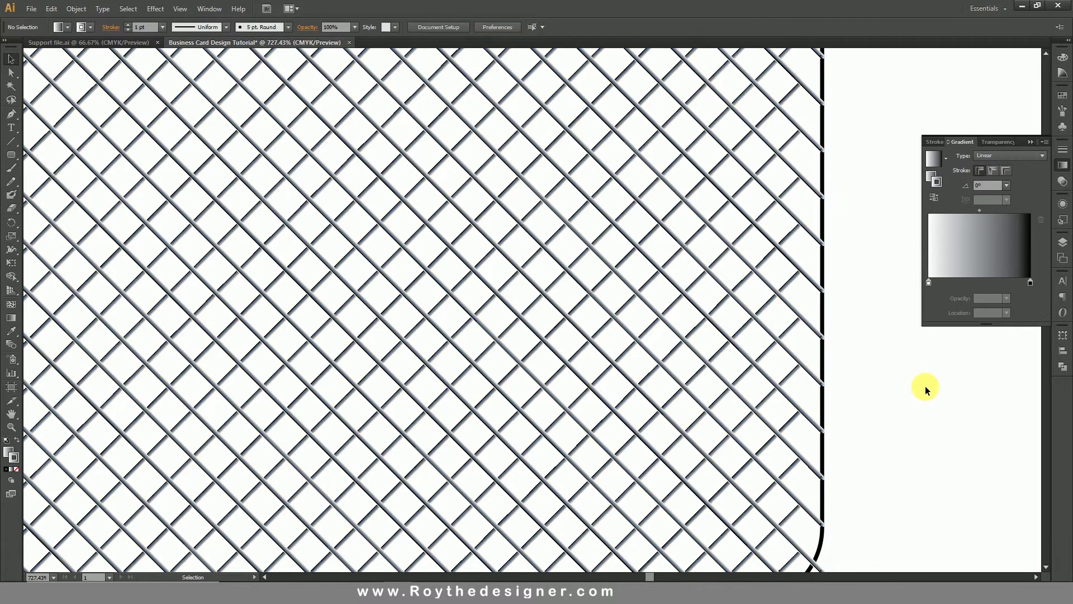
click(763, 329)
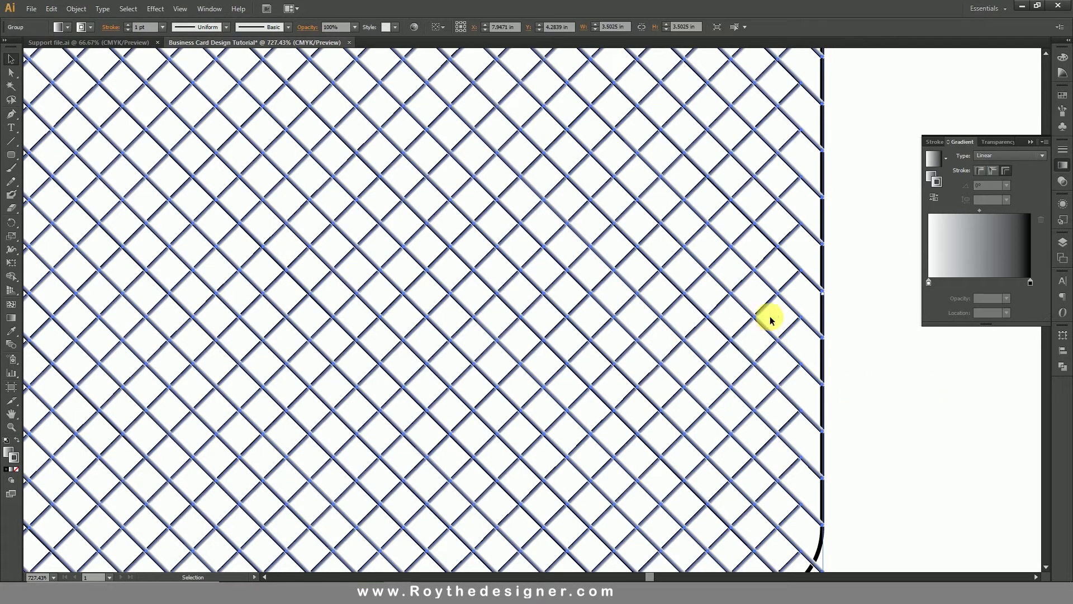
click(980, 171)
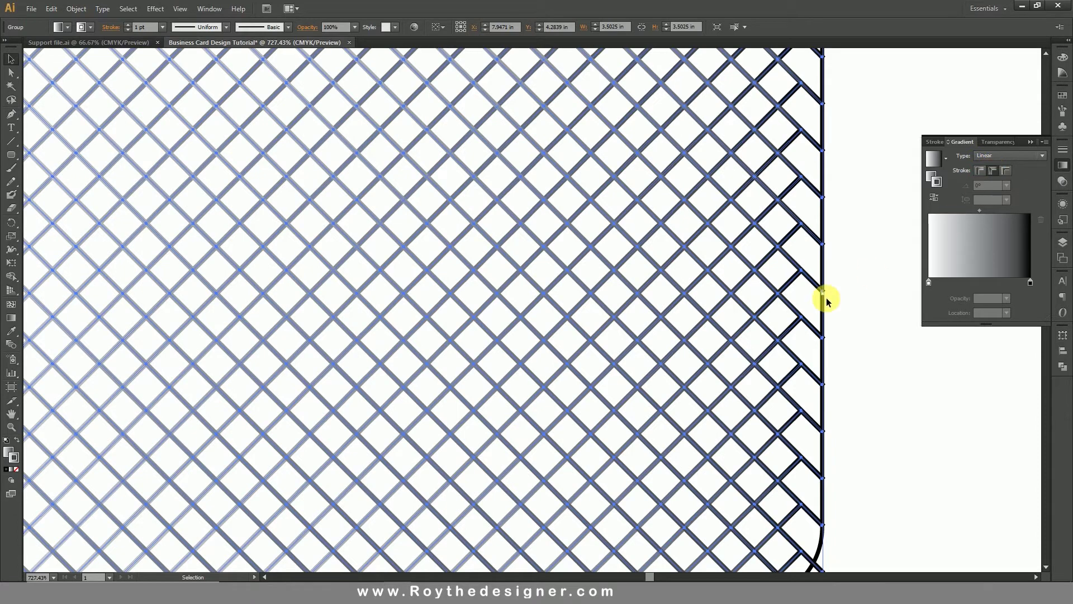
click(855, 371)
Zoom back out to the whole card and reselect the crosshatch grid group.
ctrl+alt+click(613, 366)
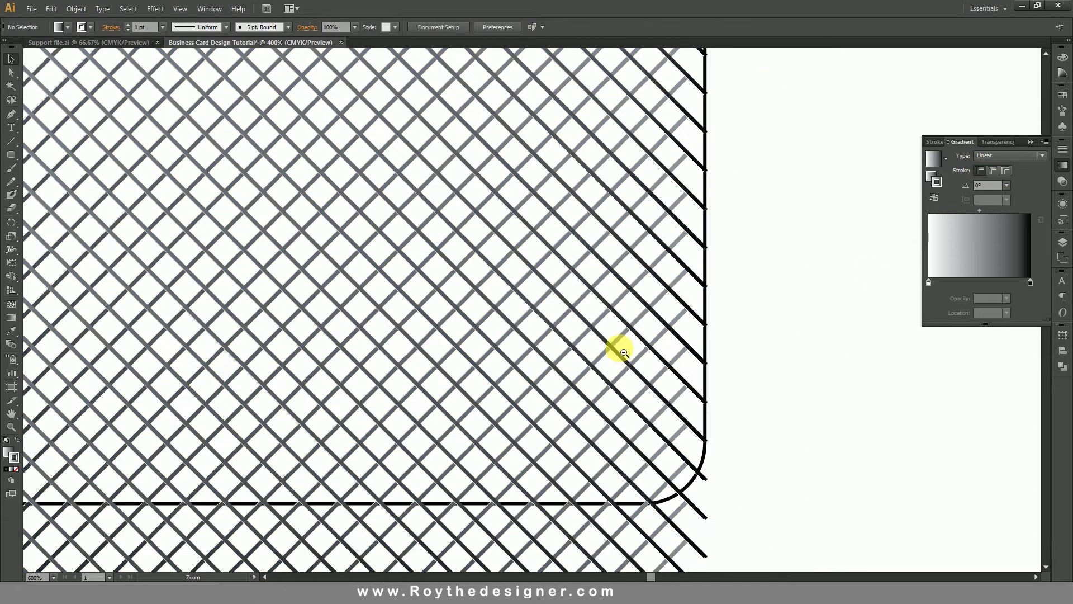
ctrl+alt+click(615, 347)
ctrl+alt+click(615, 345)
drag(616, 345, 855, 426)
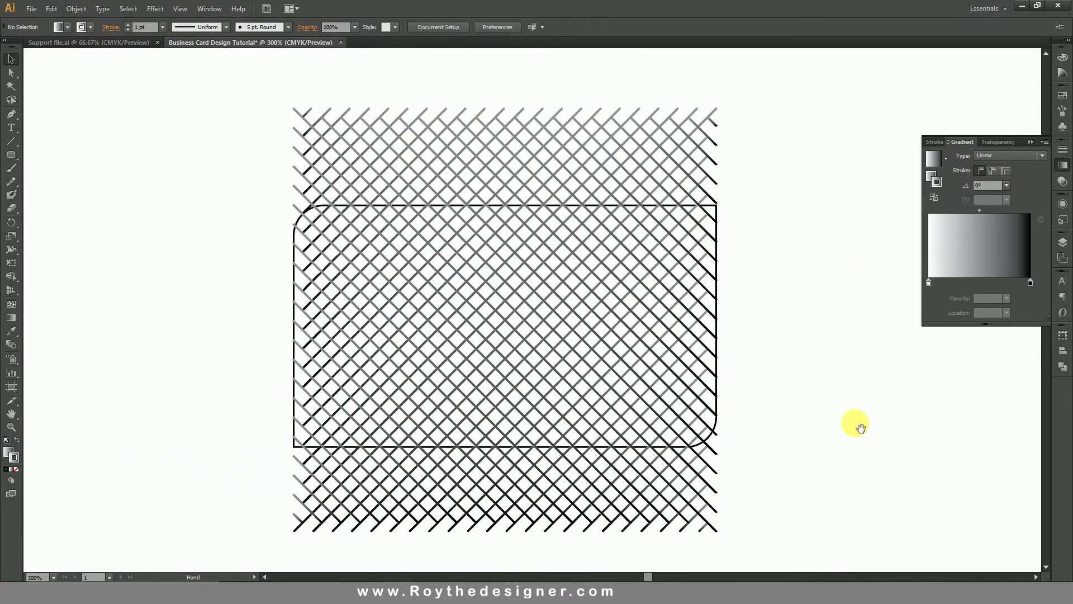
click(693, 373)
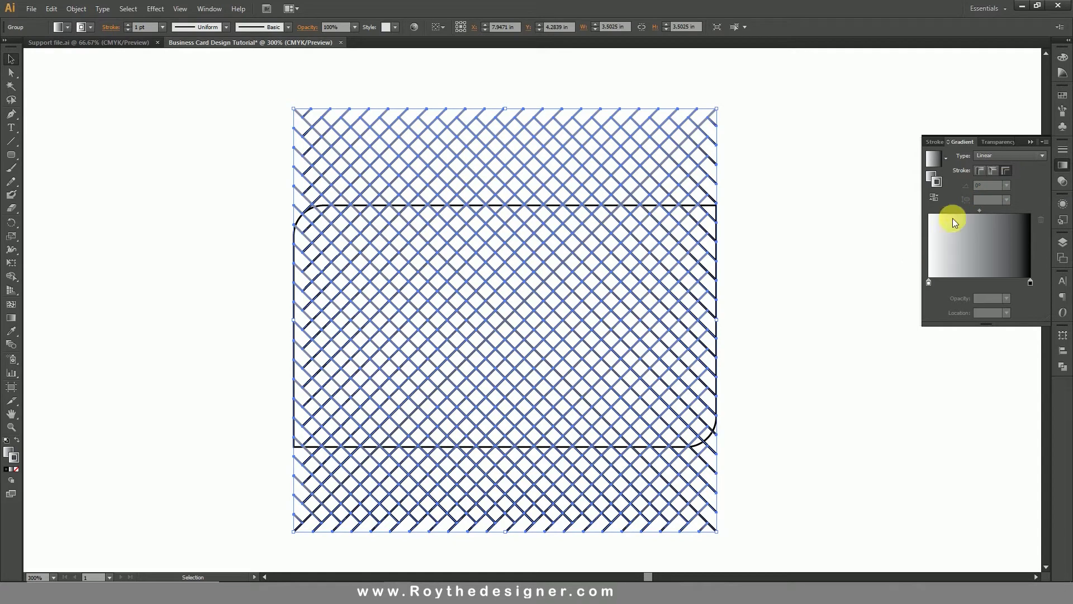
click(770, 366)
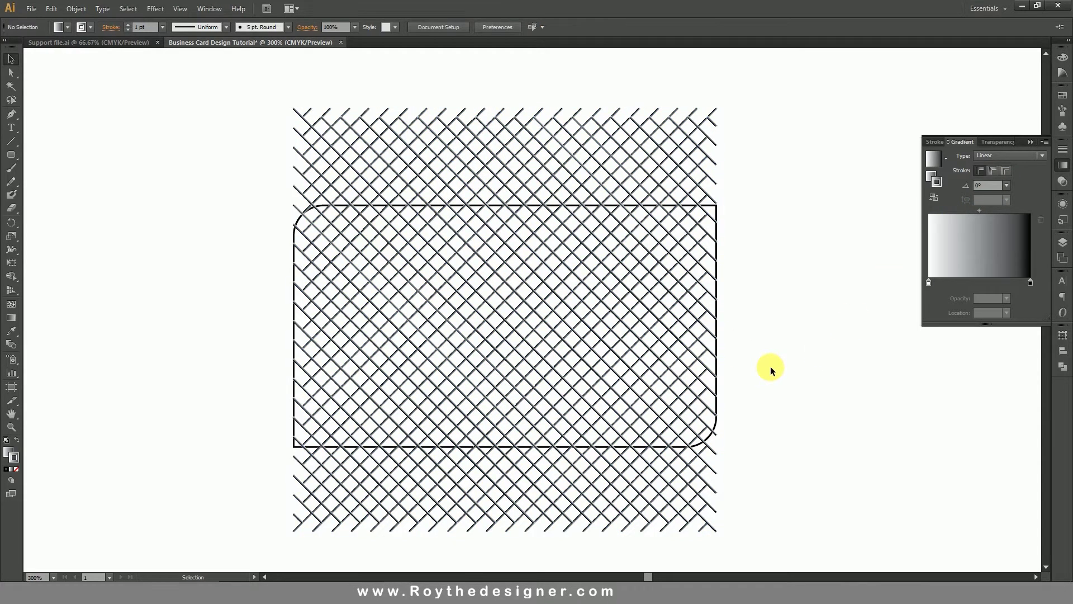
click(625, 325)
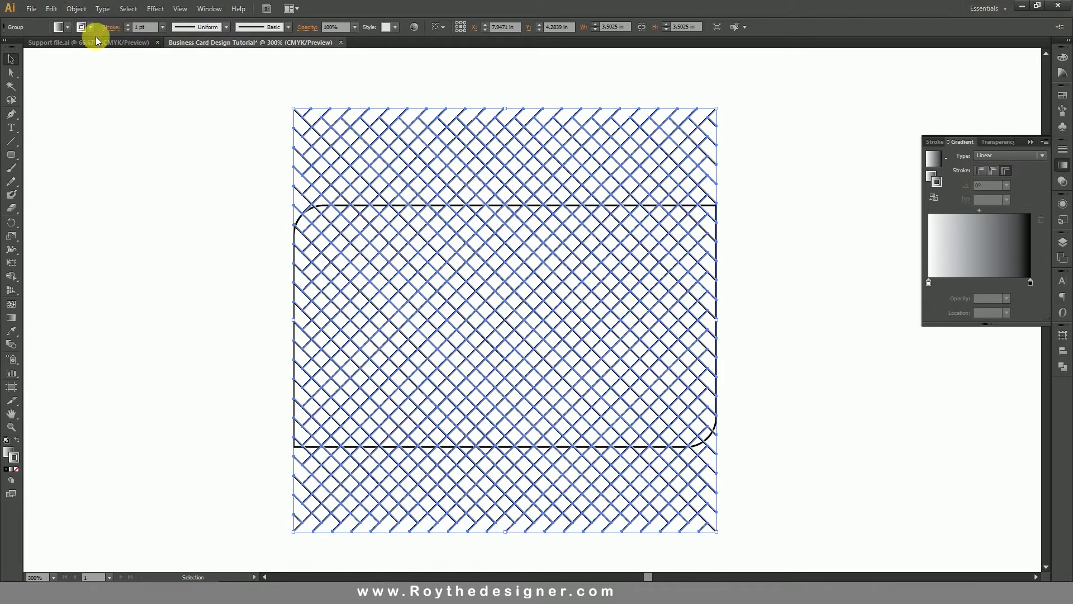
click(240, 168)
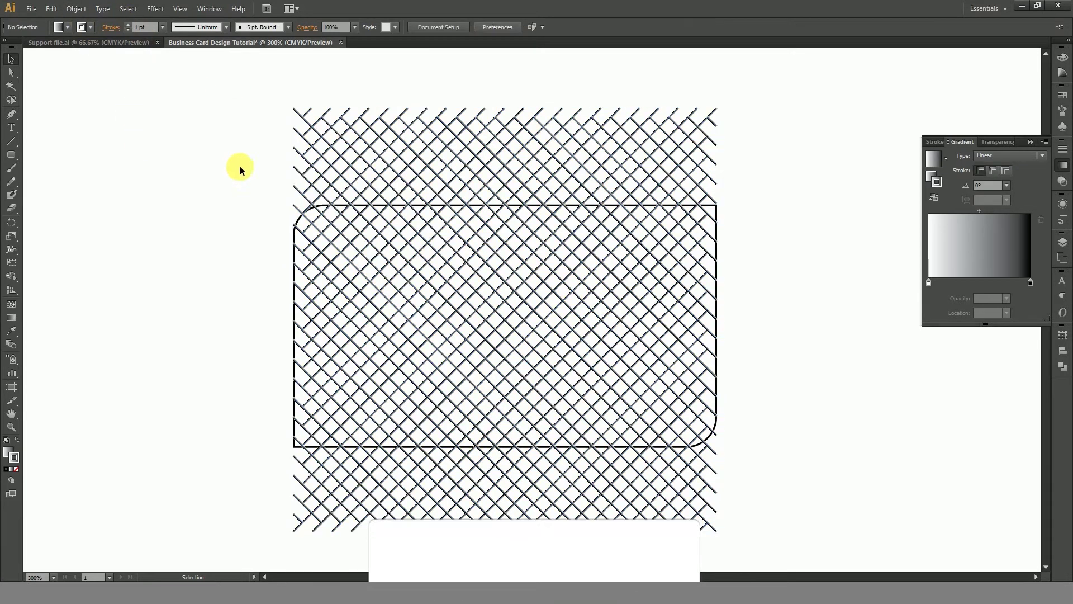
click(472, 170)
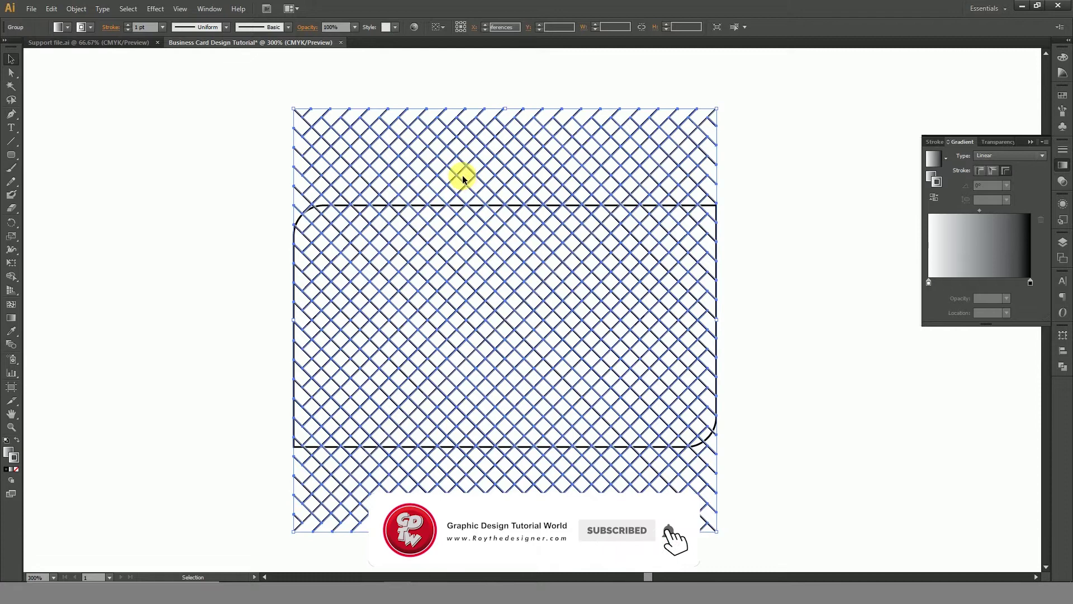
Hide the selected crosshatch grid with Object > Hide > Selection.
click(76, 9)
mouse_move(108, 98)
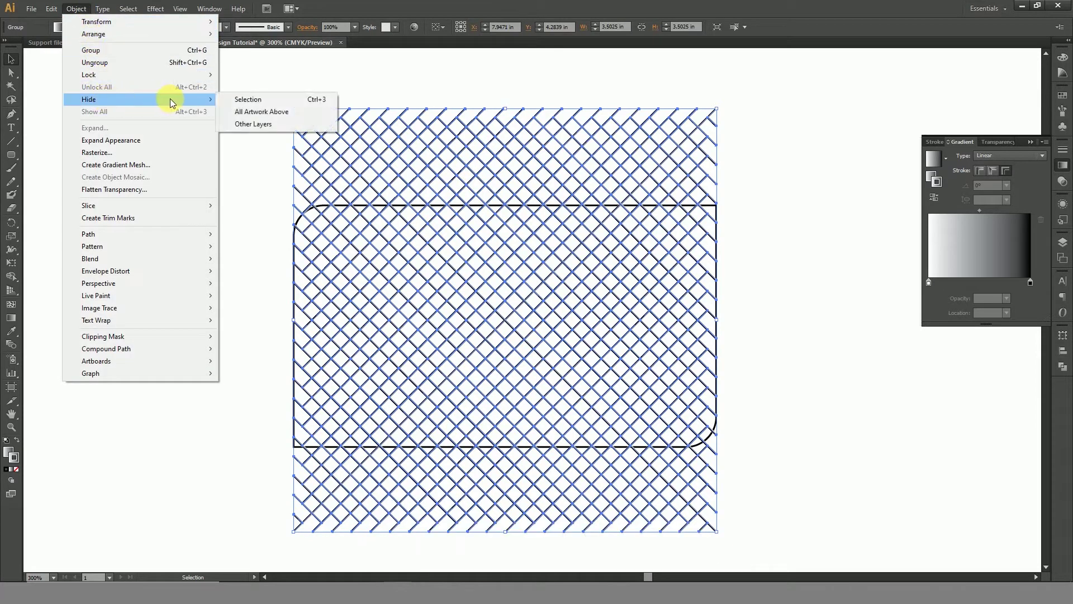
click(280, 103)
Copy the rounded rectangle and paste the copy in front.
click(530, 247)
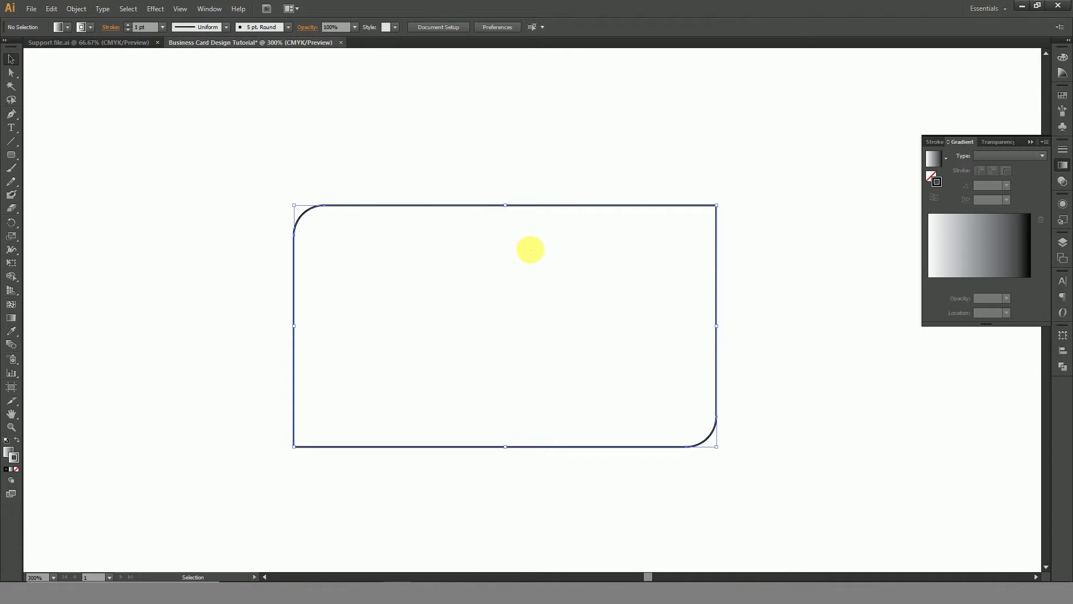
click(73, 9)
mouse_move(51, 9)
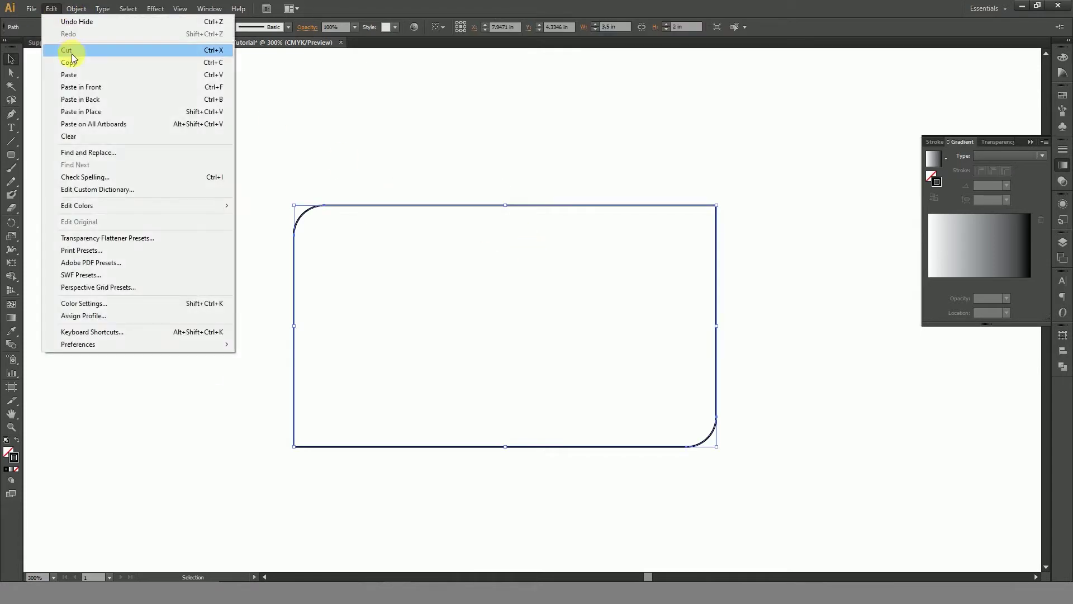
click(72, 63)
click(51, 8)
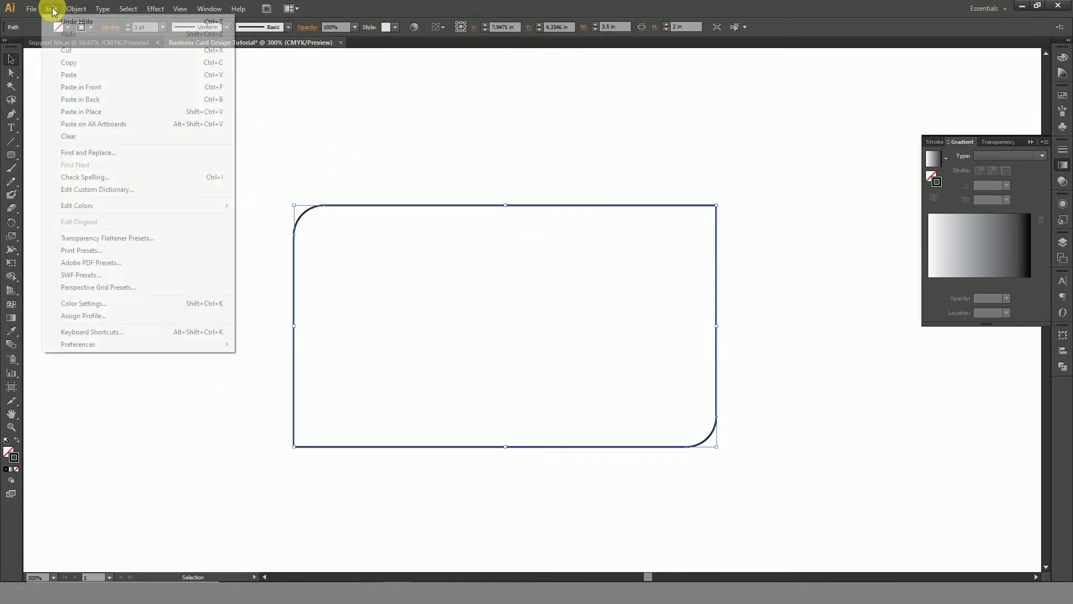
click(107, 86)
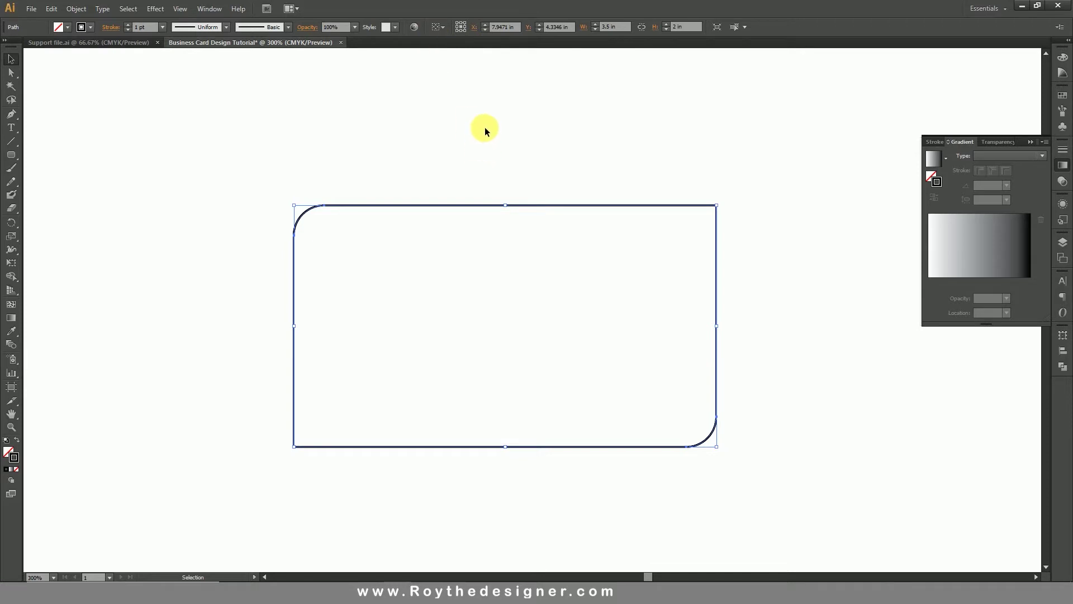
Bring the pasted rectangle copy to the front of the stack.
right_click(500, 165)
mouse_move(594, 324)
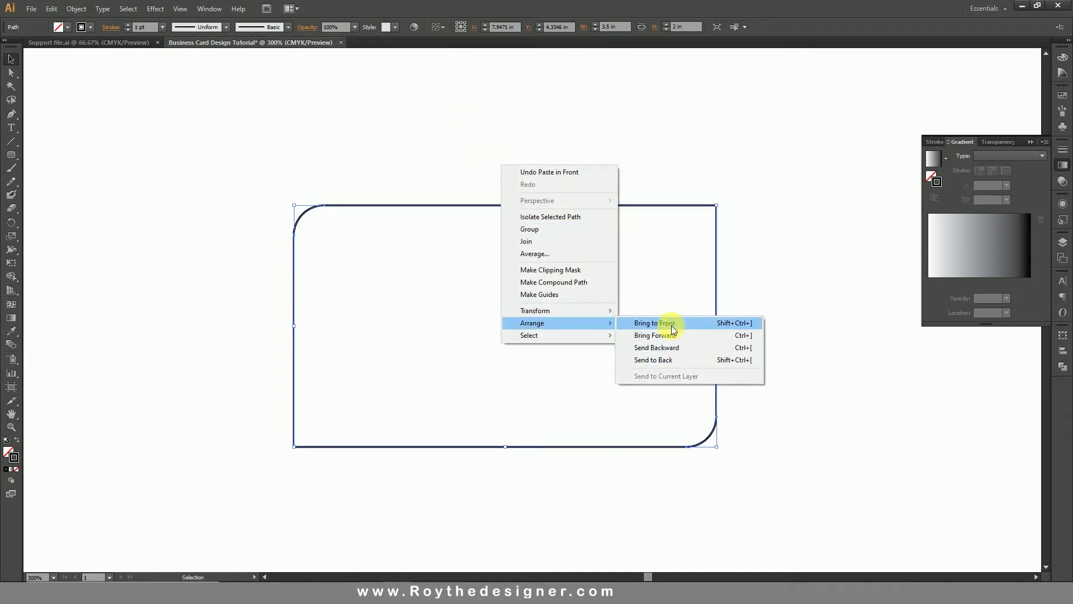
click(690, 325)
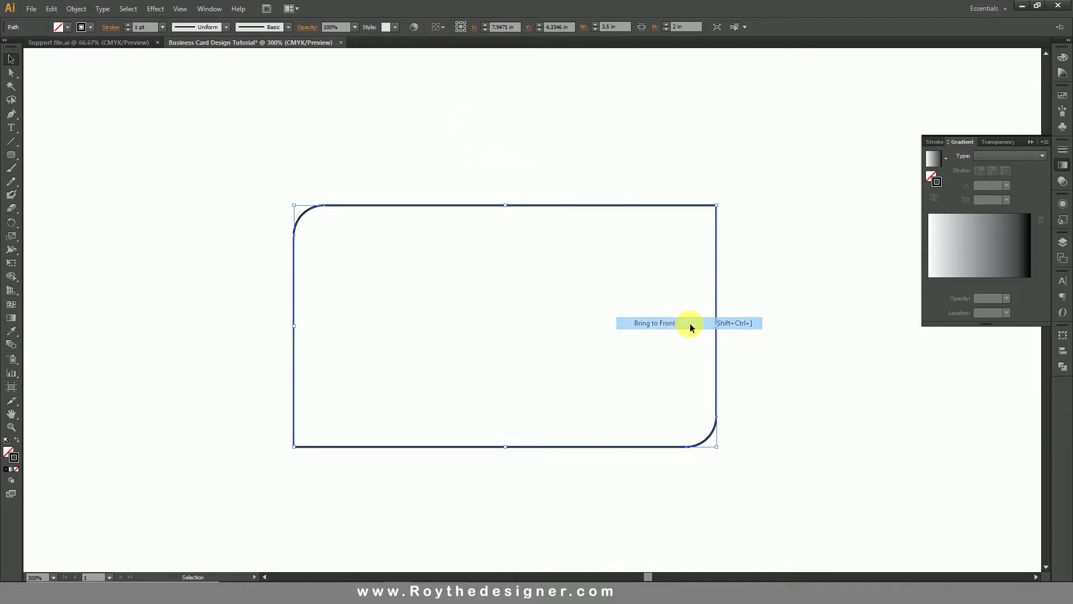
click(774, 310)
click(76, 8)
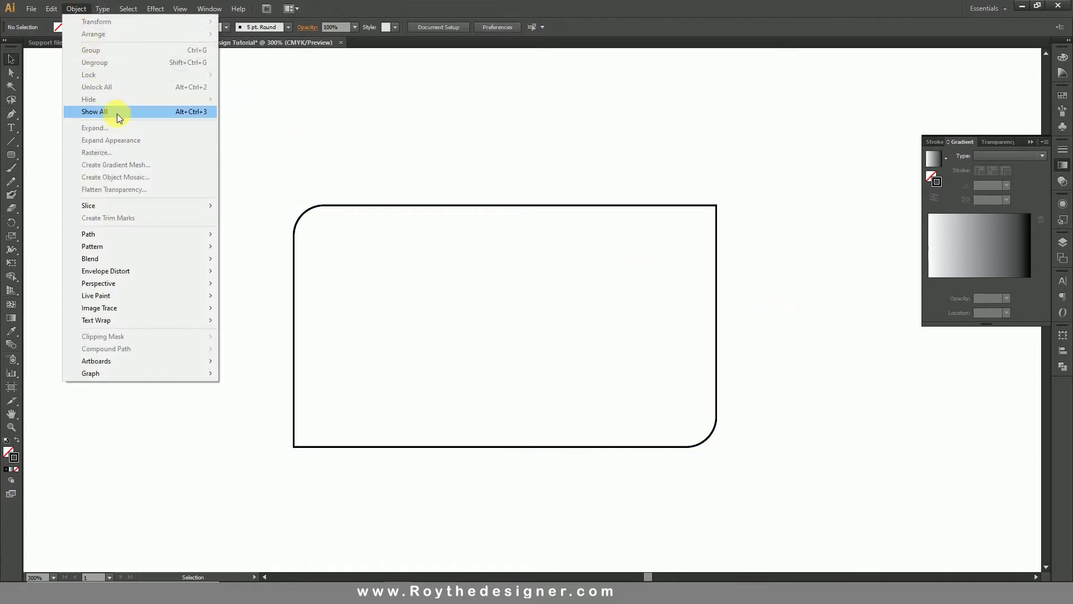
Show the hidden grid, then make a clipping mask from the rounded rectangle and grid.
click(99, 110)
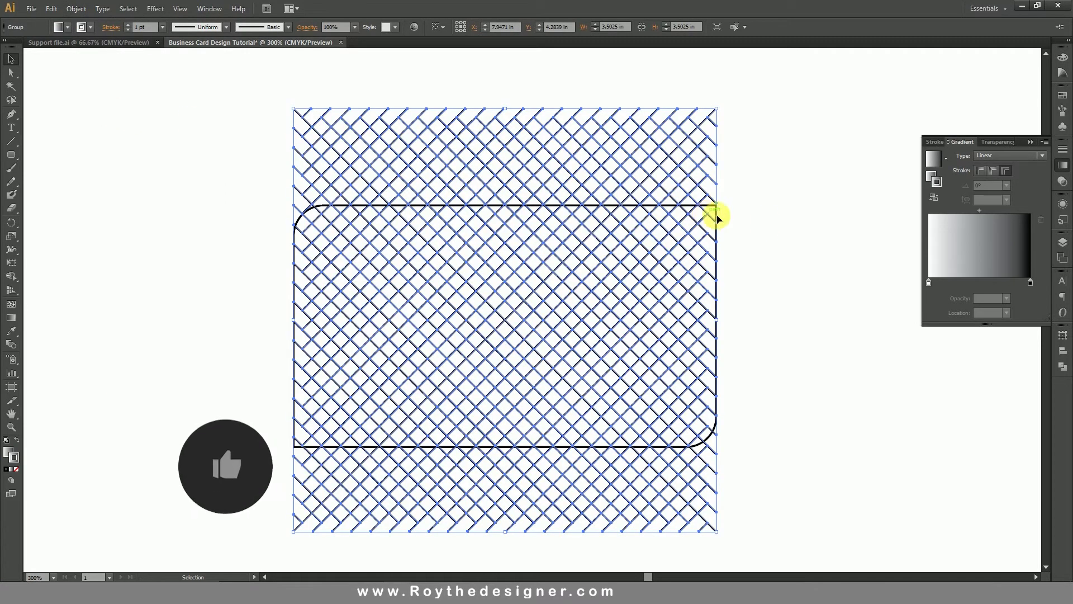
click(765, 223)
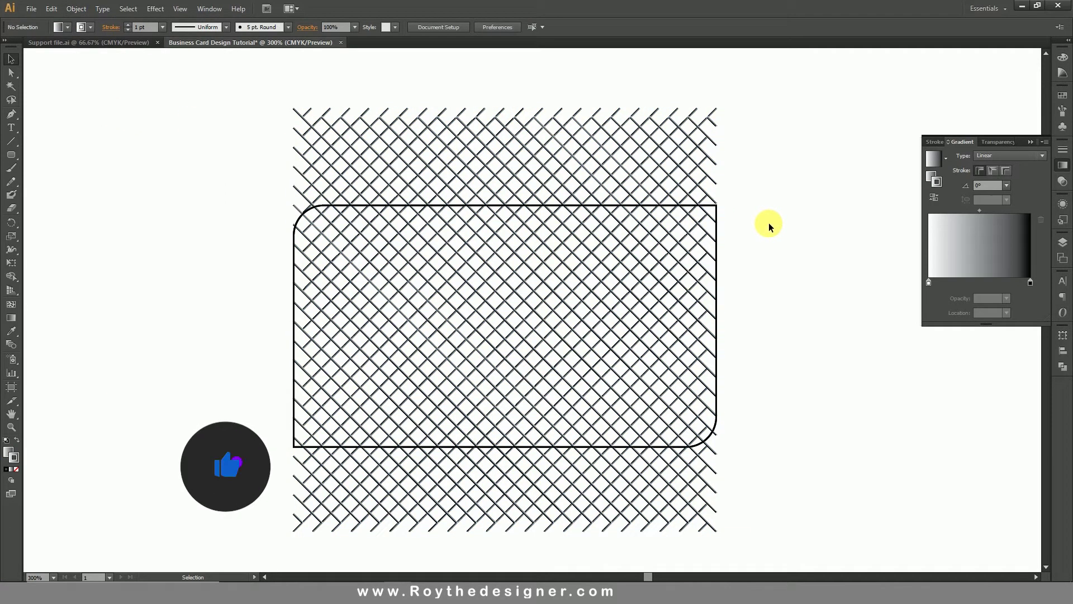
click(716, 213)
shift+click(669, 159)
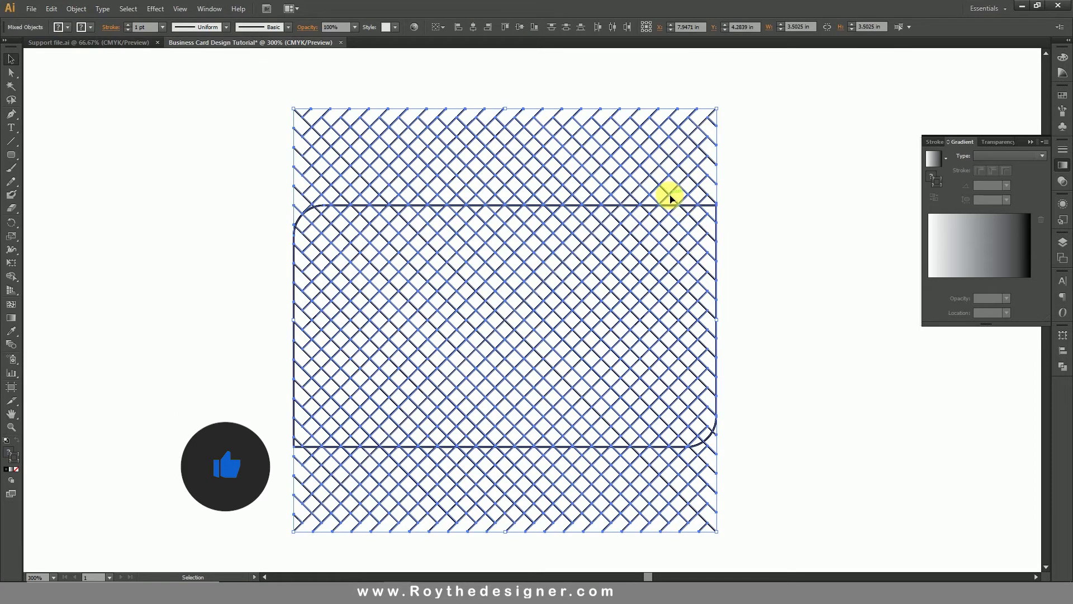
right_click(735, 203)
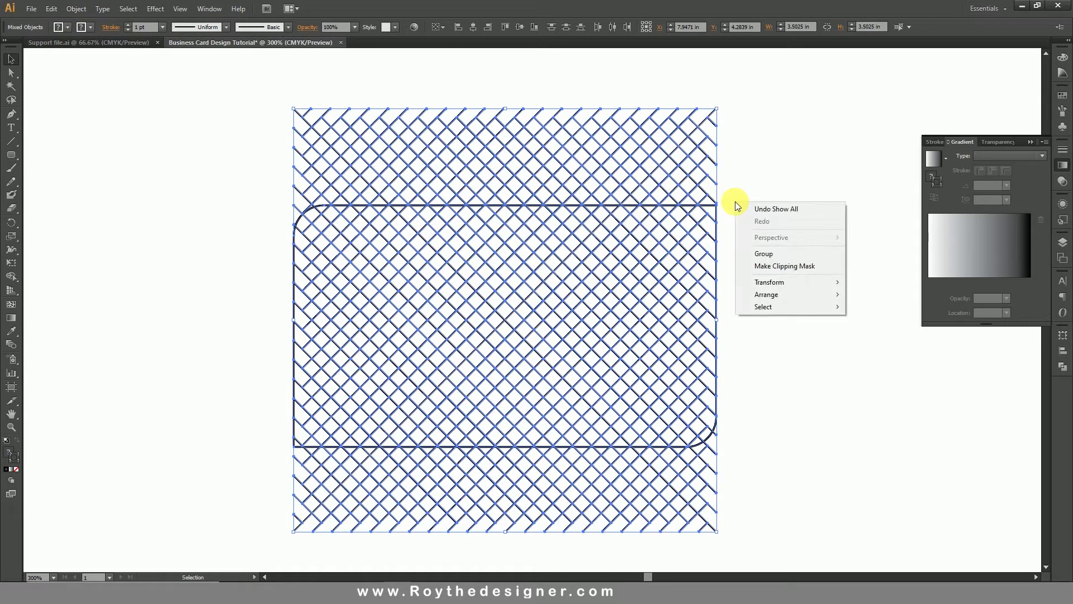
click(784, 266)
click(784, 266)
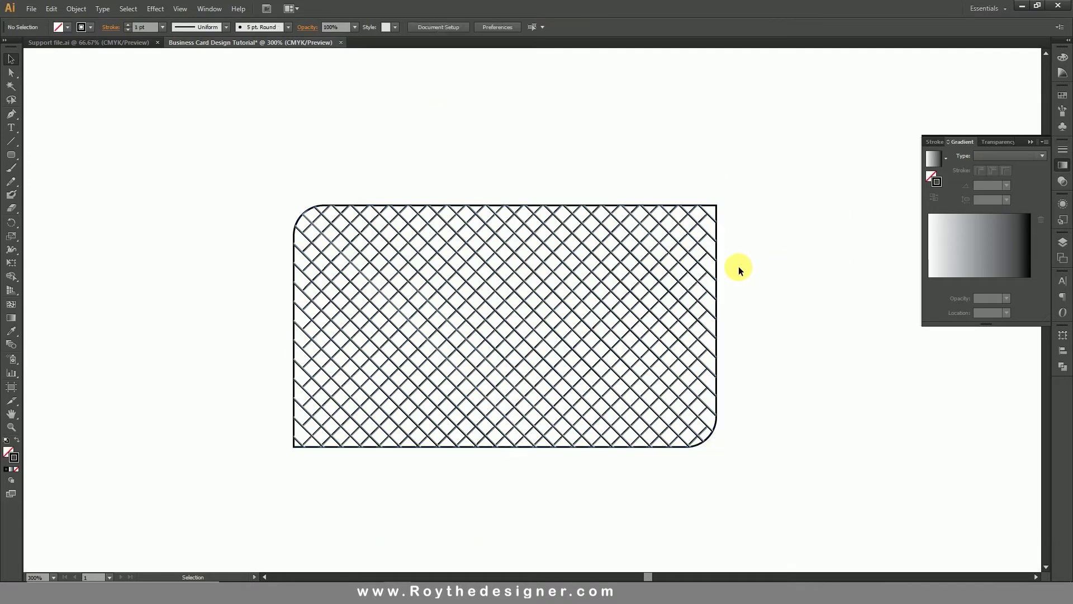
click(670, 267)
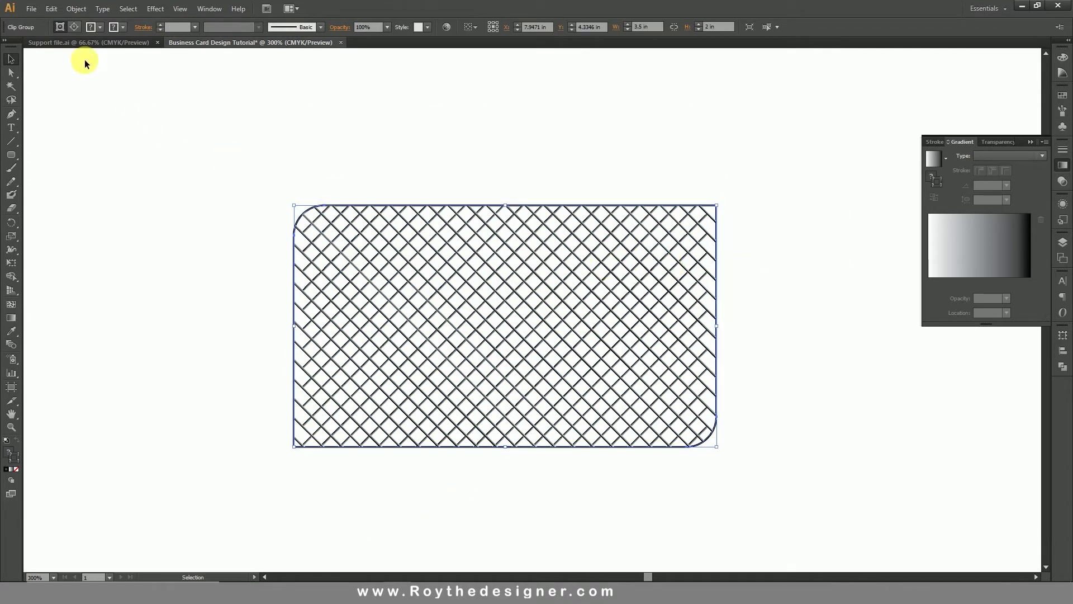
click(76, 9)
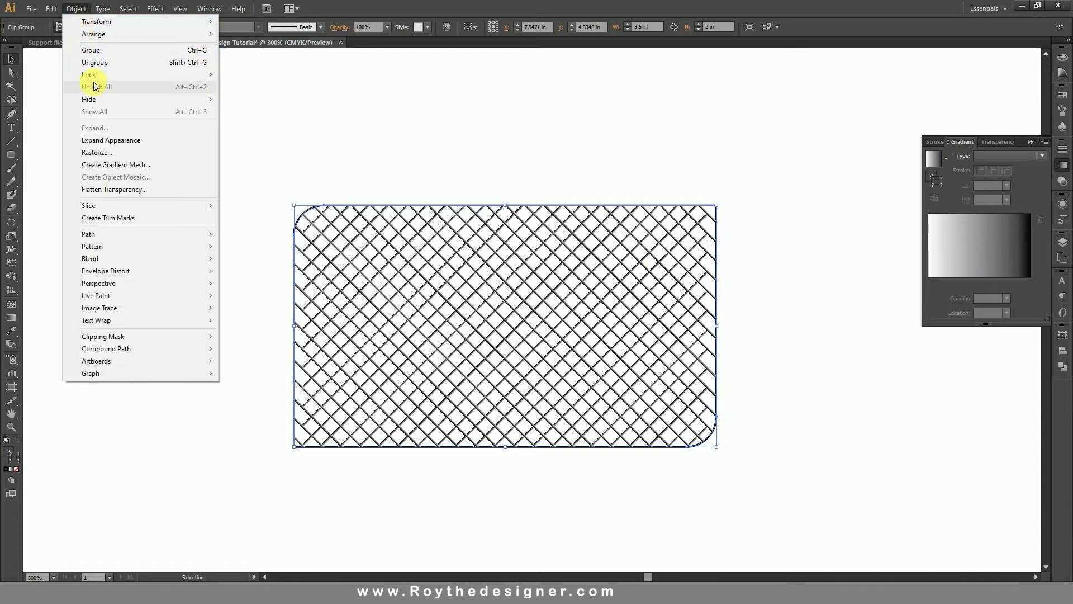
Hide the clipped crosshatch pattern.
mouse_move(103, 75)
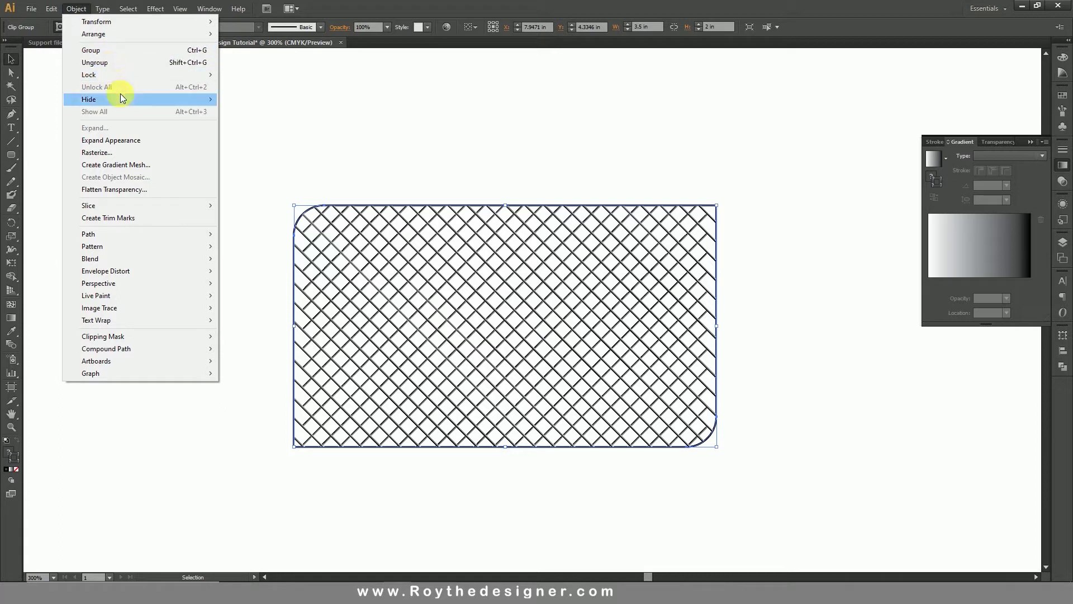
mouse_move(175, 101)
click(244, 100)
drag(426, 156, 530, 282)
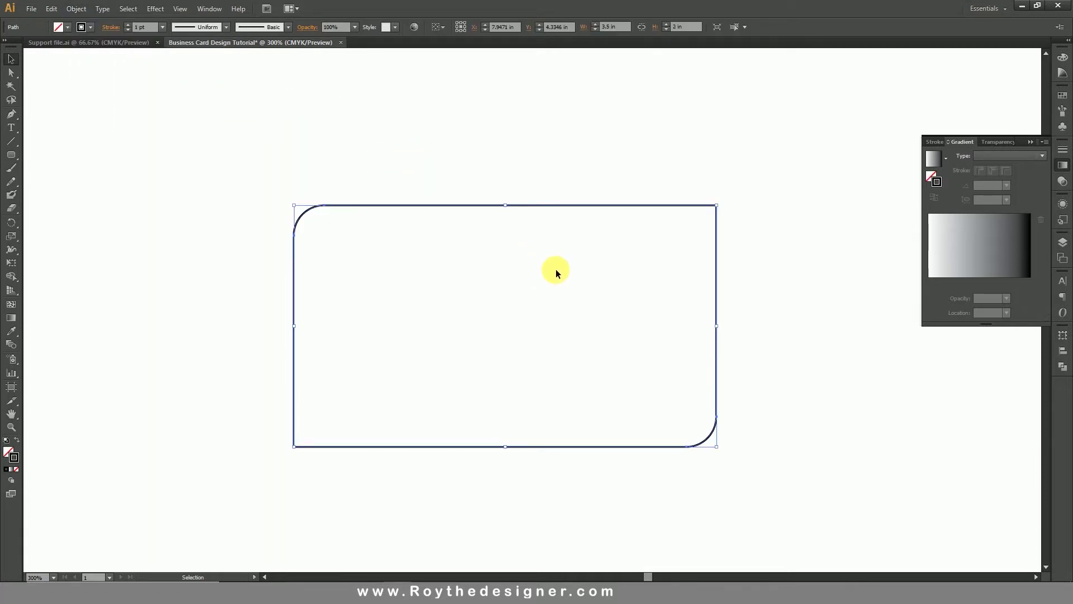
click(439, 159)
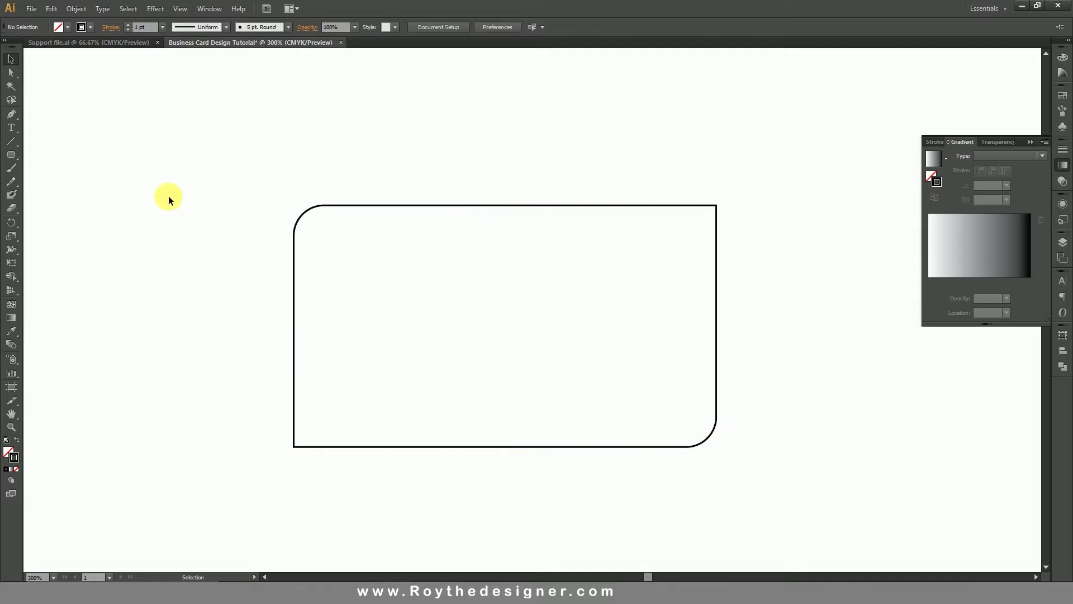
Draw a rectangle over the card's right half and fill both shapes solid black.
drag(15, 155, 44, 156)
drag(529, 193, 737, 456)
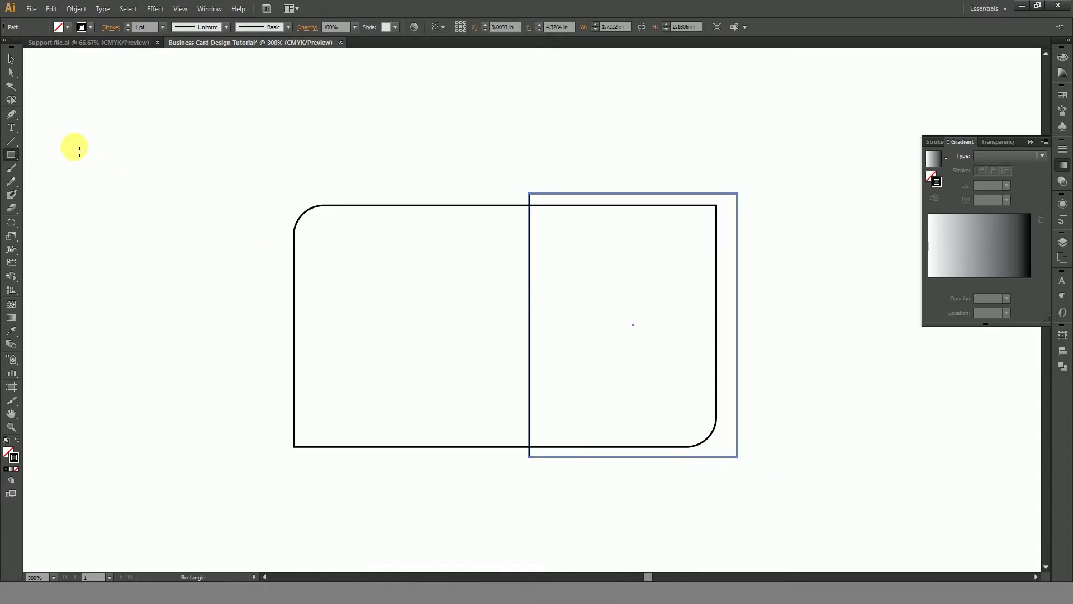
click(15, 62)
drag(511, 170, 618, 249)
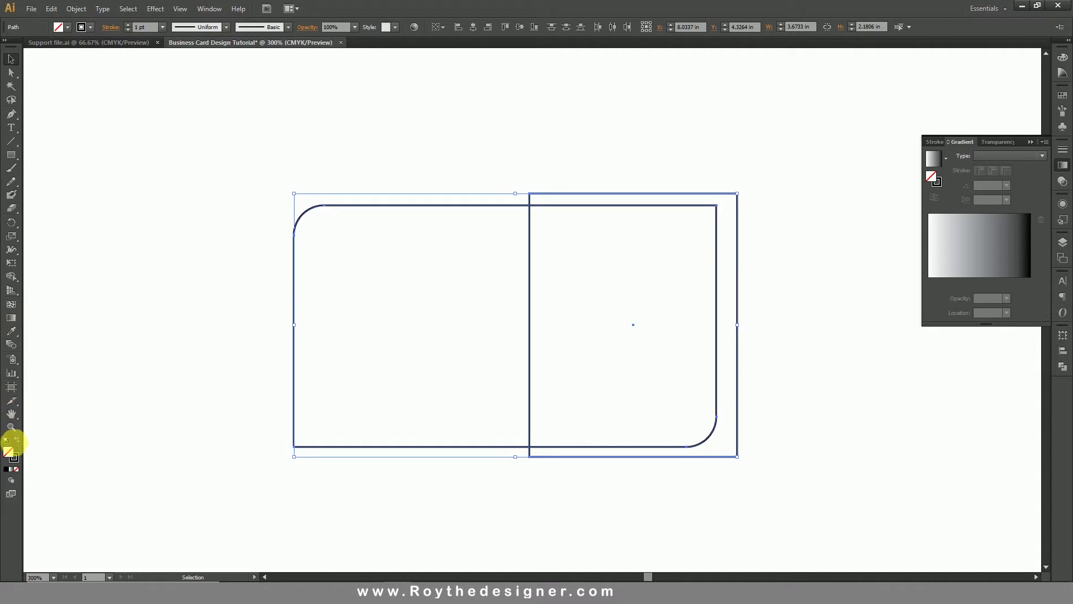
click(16, 439)
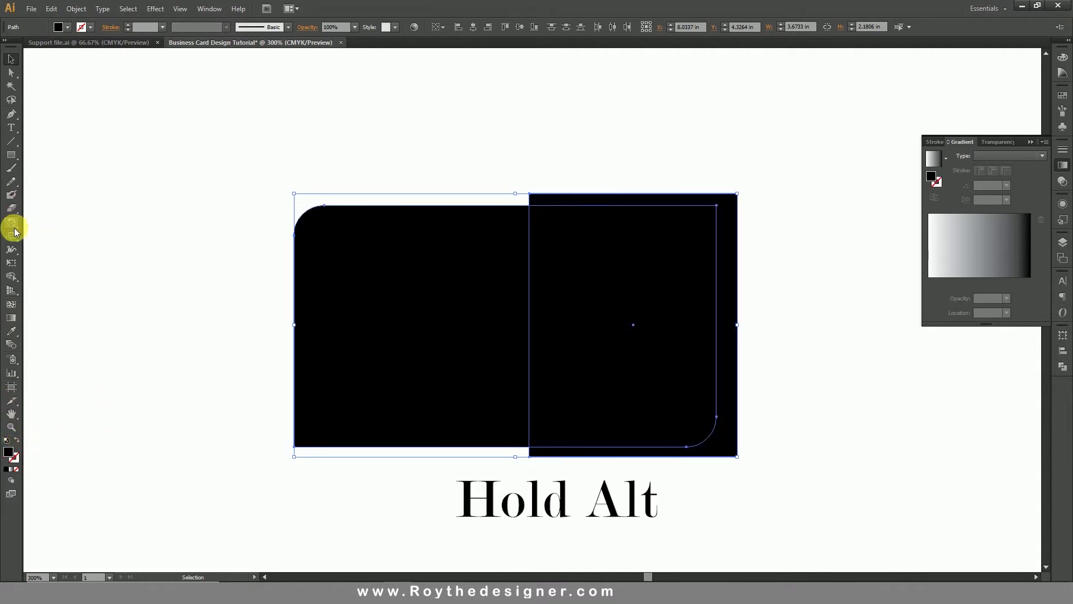
click(17, 278)
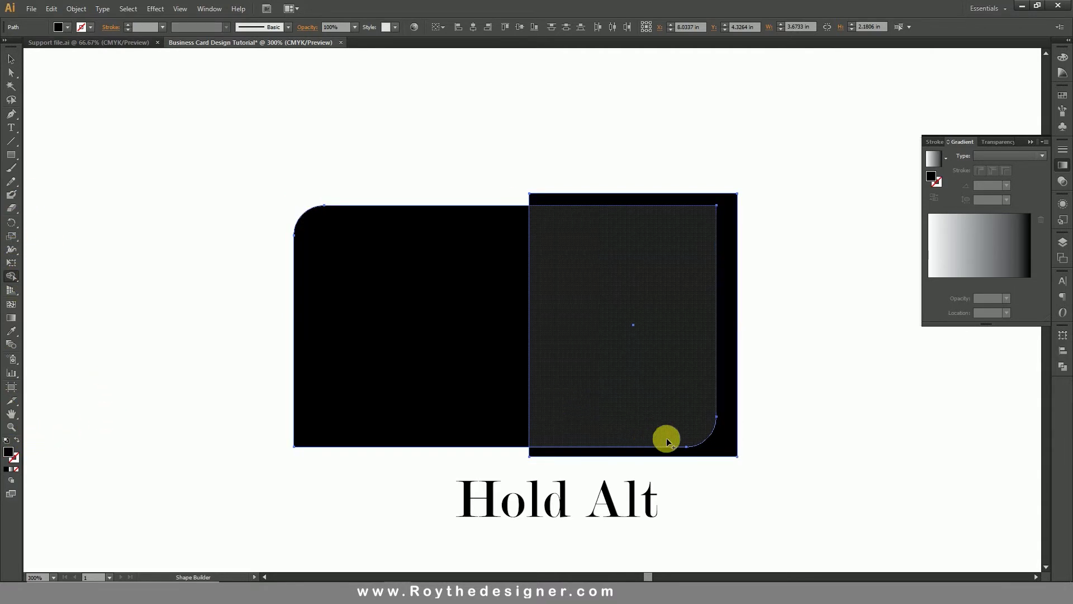
Alt-click away the rectangle's overhang with Shape Builder, then select the card's right piece.
alt+click(728, 449)
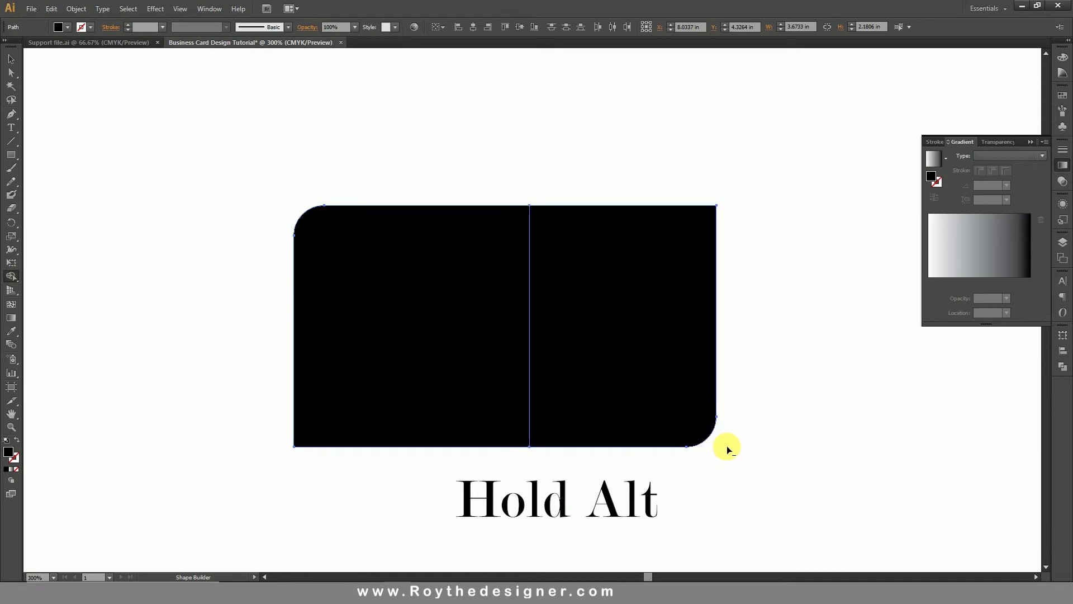
click(12, 59)
click(635, 269)
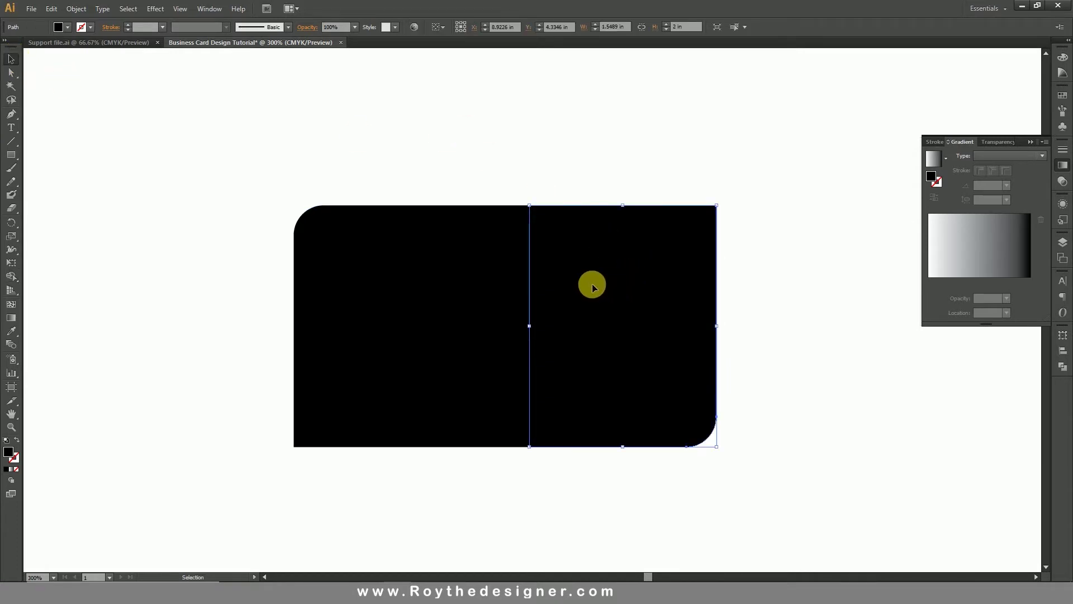
shift+click(422, 278)
click(603, 307)
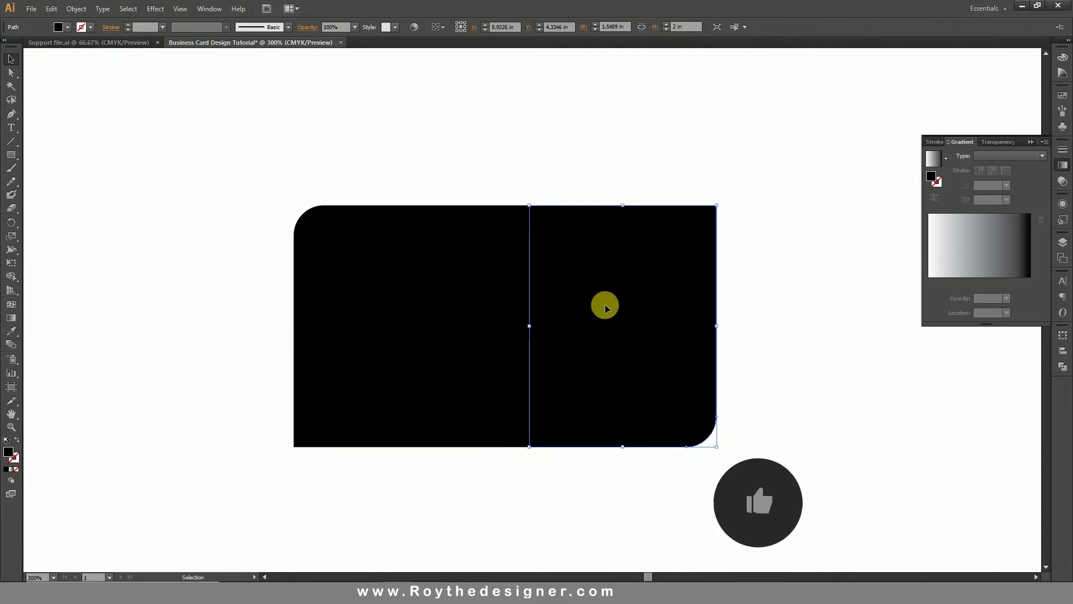
In the Color panel set the right piece to K 0, Y 100, M 20.
click(1066, 58)
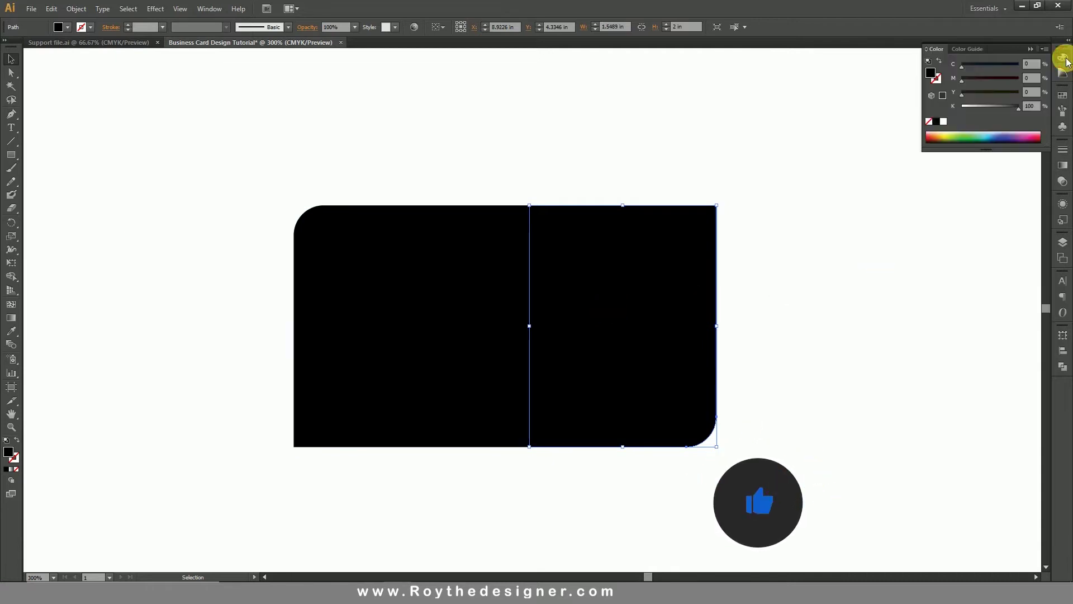
drag(948, 111, 865, 110)
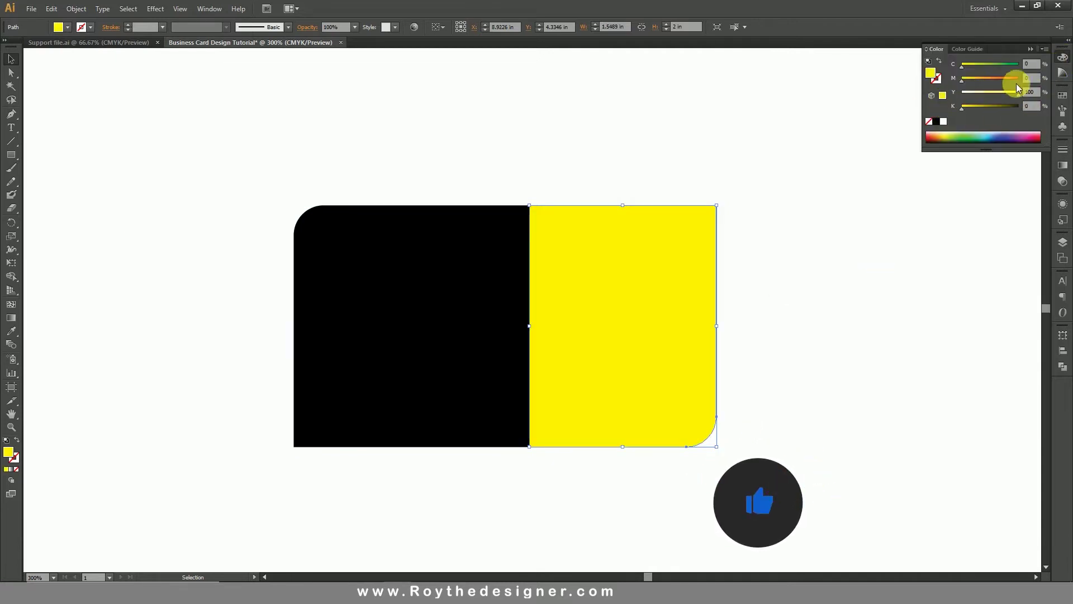
drag(1038, 82, 1004, 82)
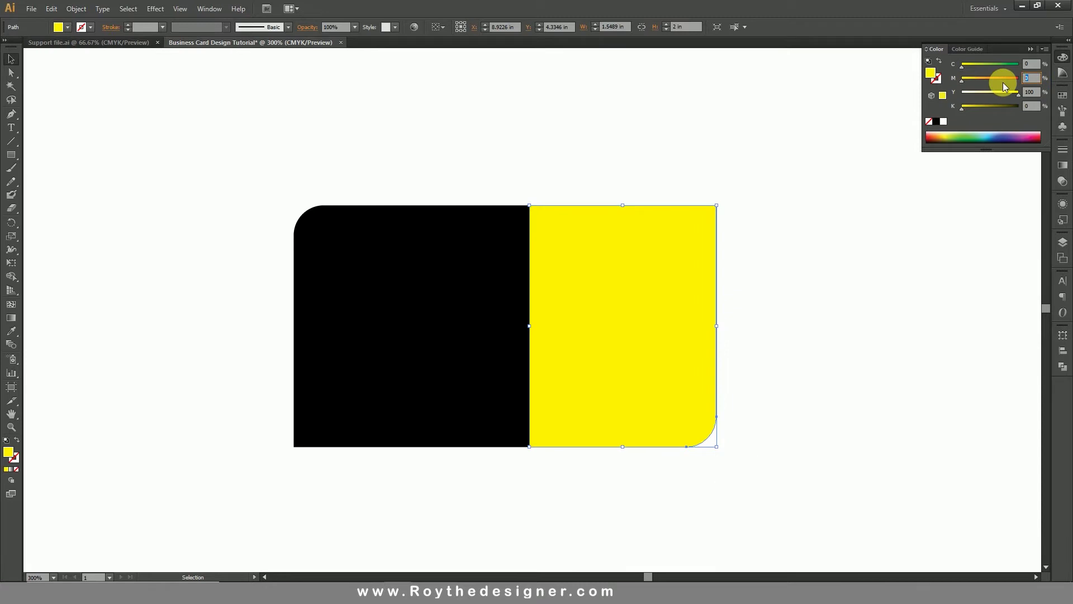
text(20)
key(Return)
click(434, 134)
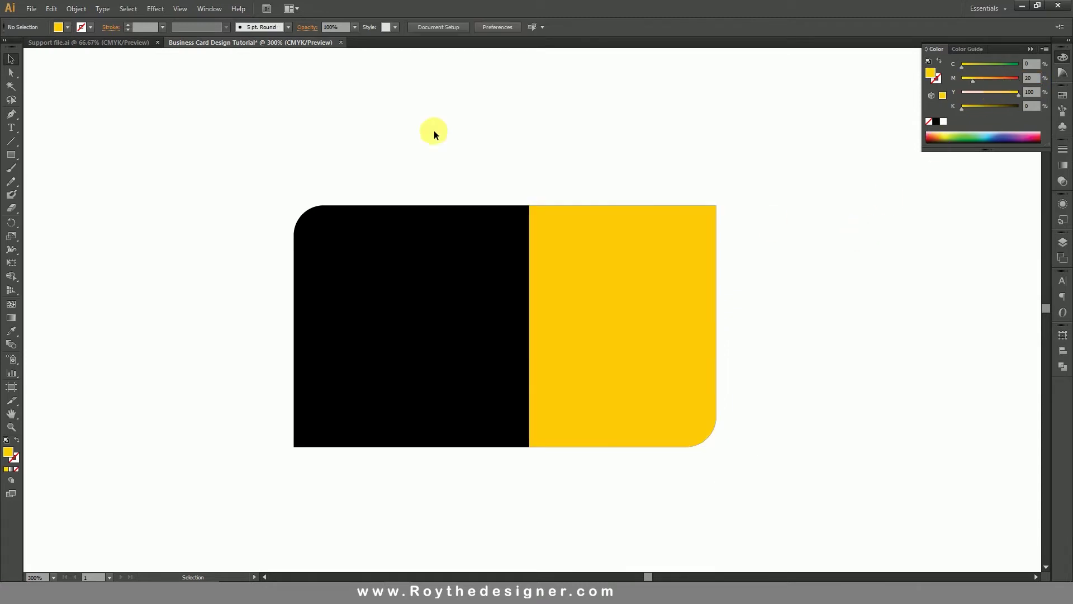
Show all hidden objects, try bringing the black card shape forward, then undo.
click(78, 9)
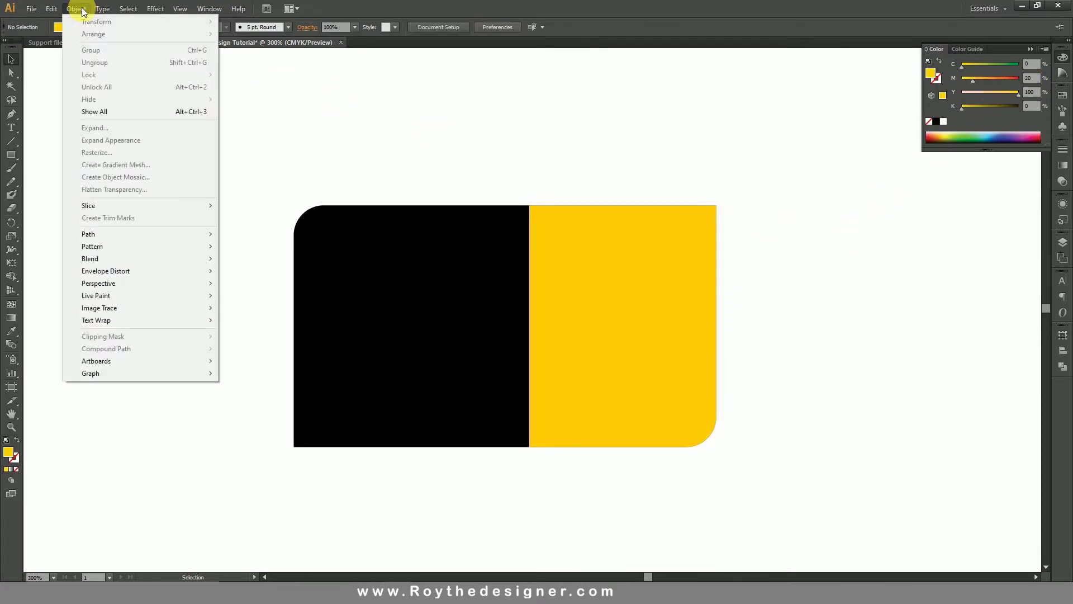
click(116, 111)
click(352, 127)
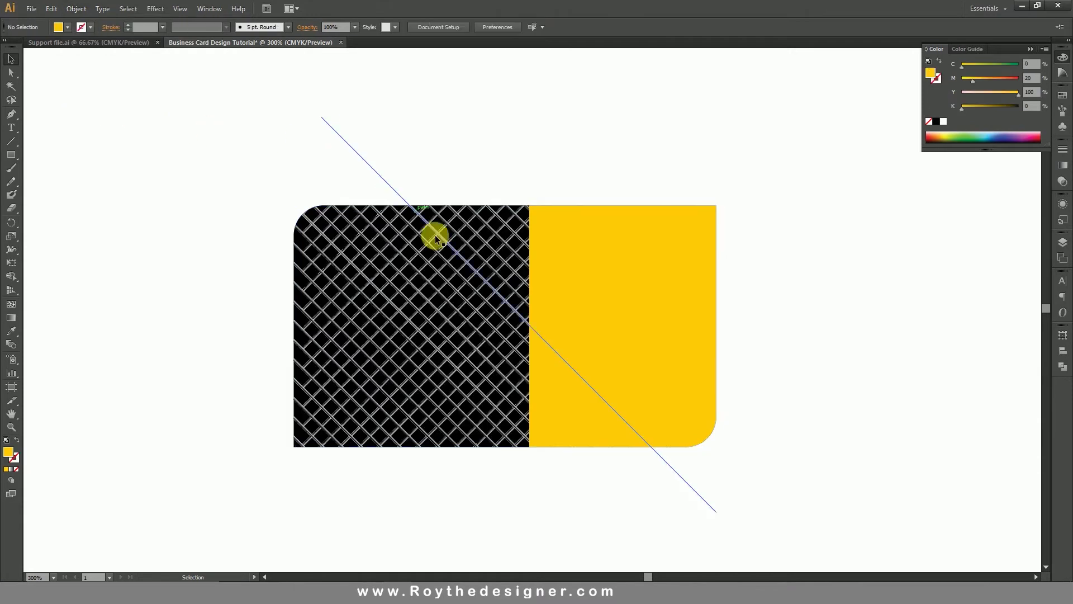
click(447, 249)
right_click(447, 246)
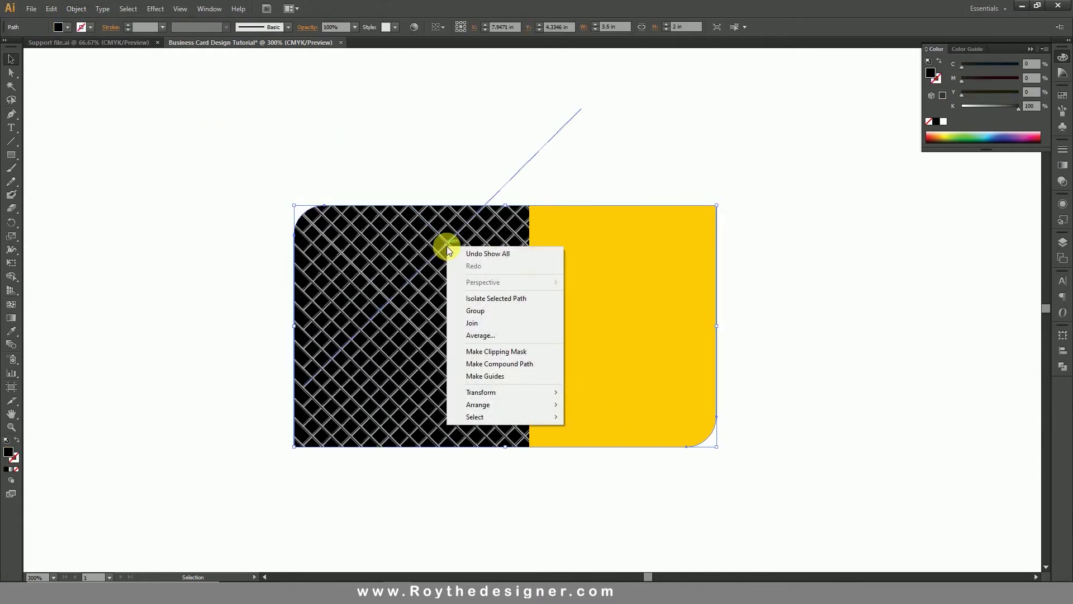
mouse_move(516, 402)
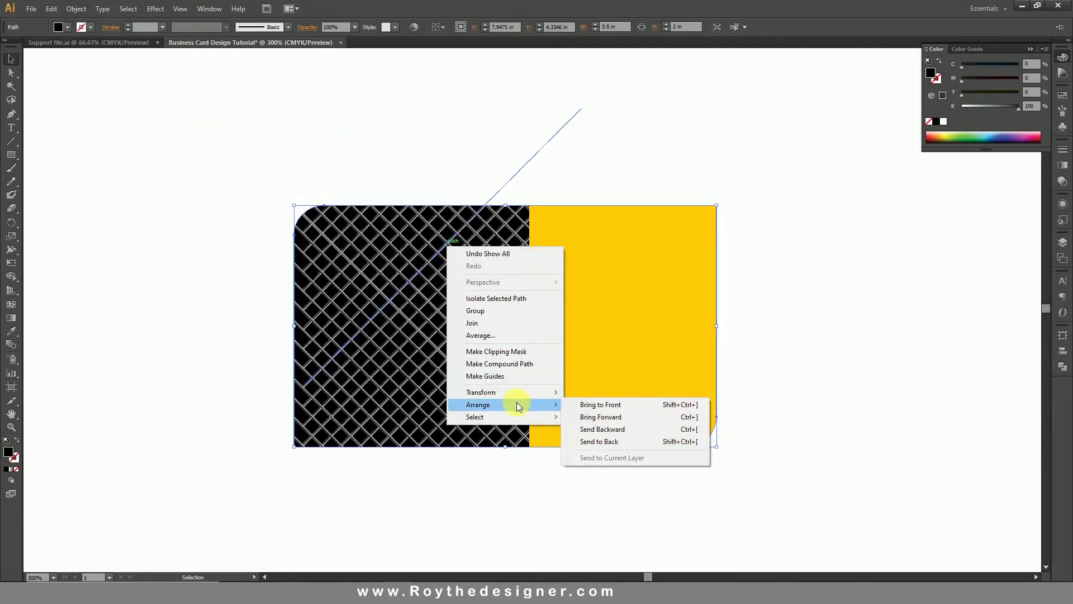
click(613, 405)
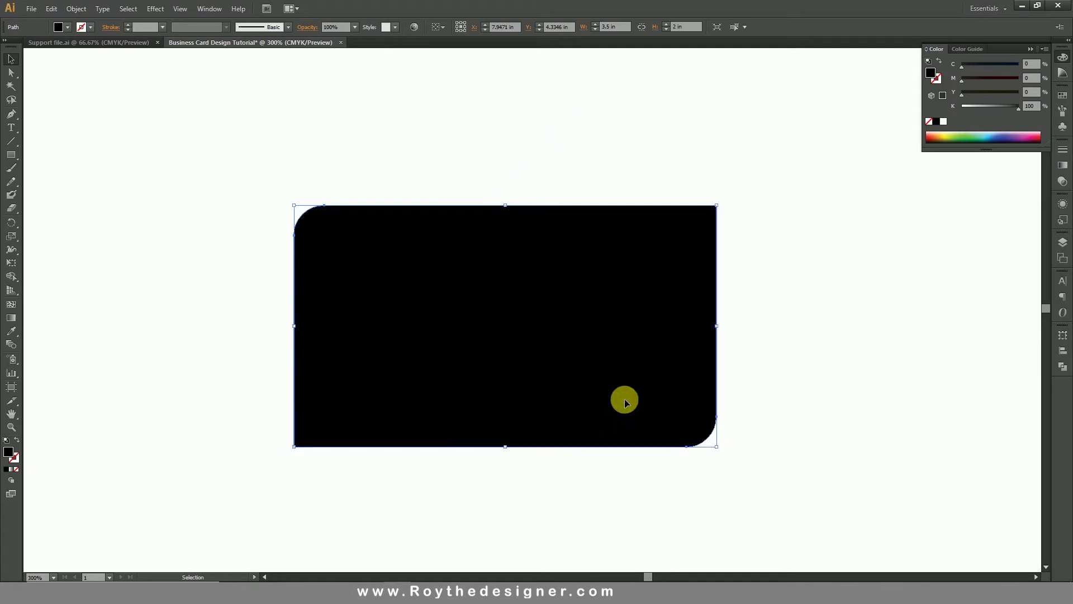
key(a)
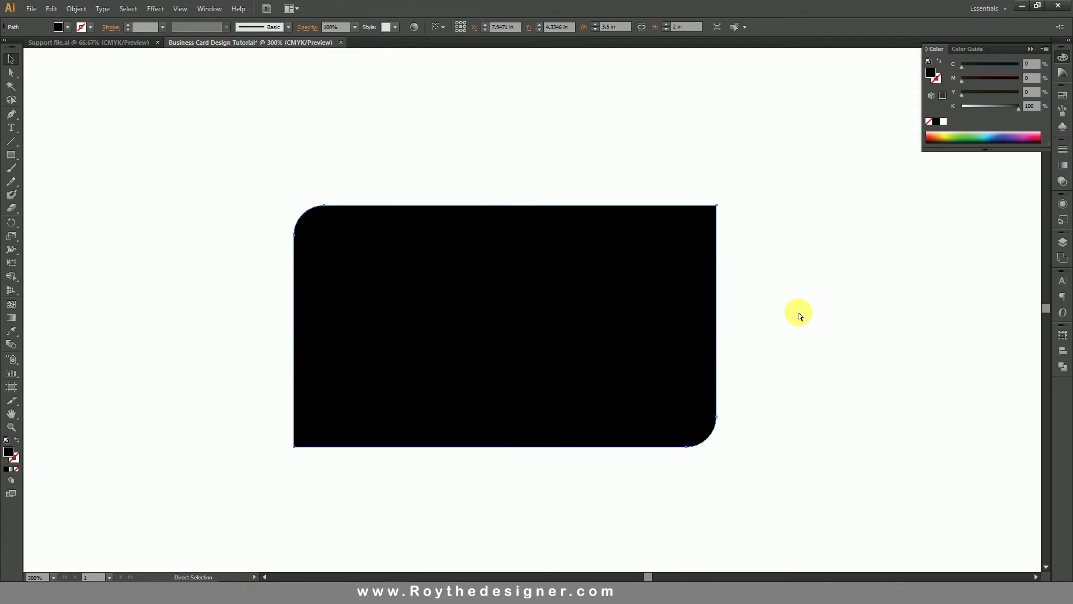
key(ctrl+z)
Send the card shape to the back of the stack.
click(485, 164)
click(412, 250)
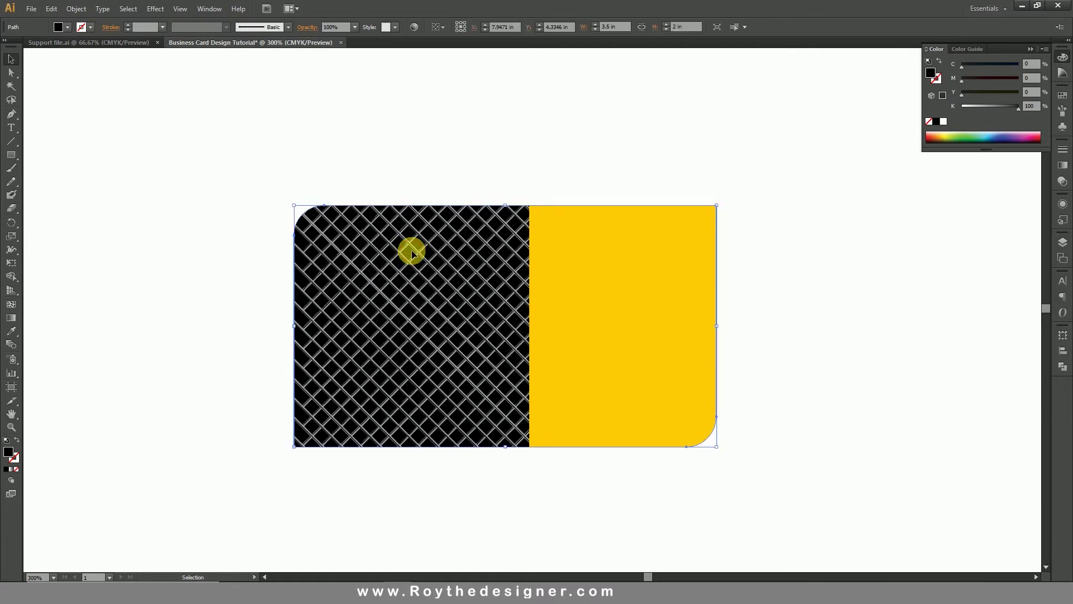
right_click(411, 251)
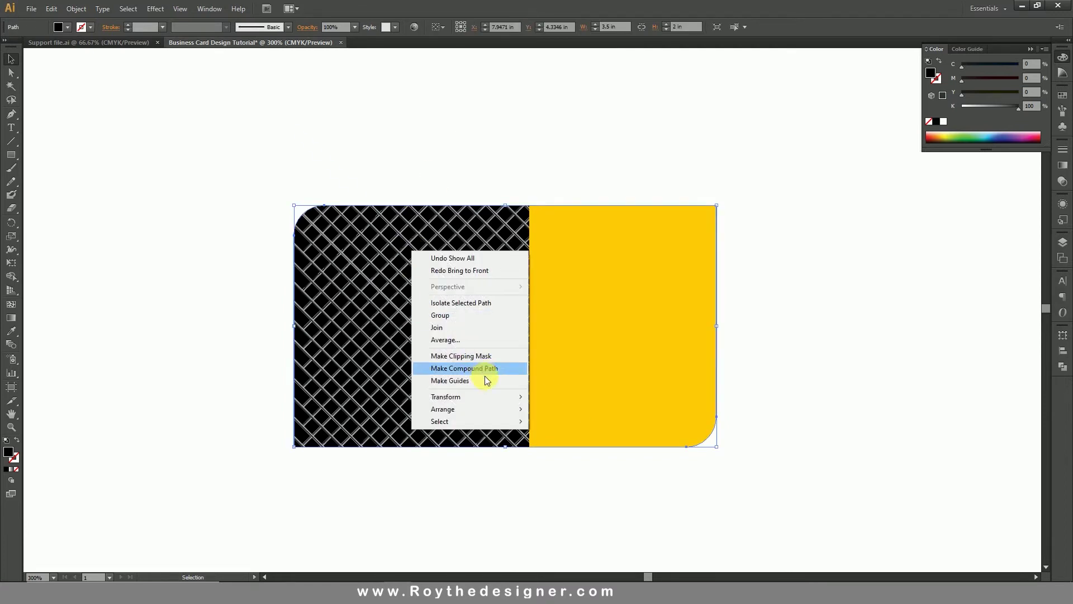
mouse_move(486, 411)
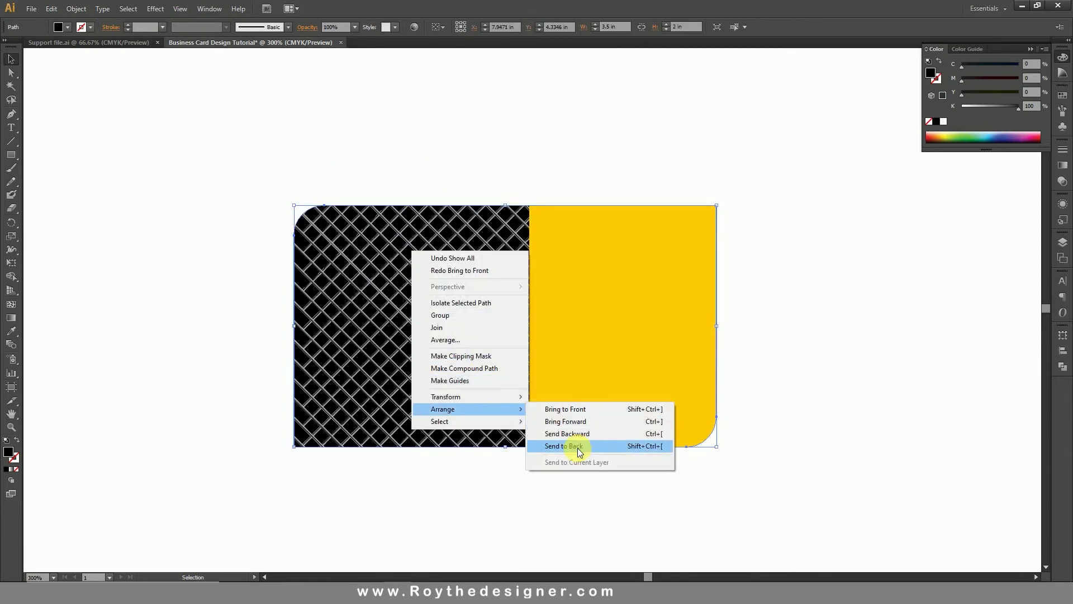
click(578, 447)
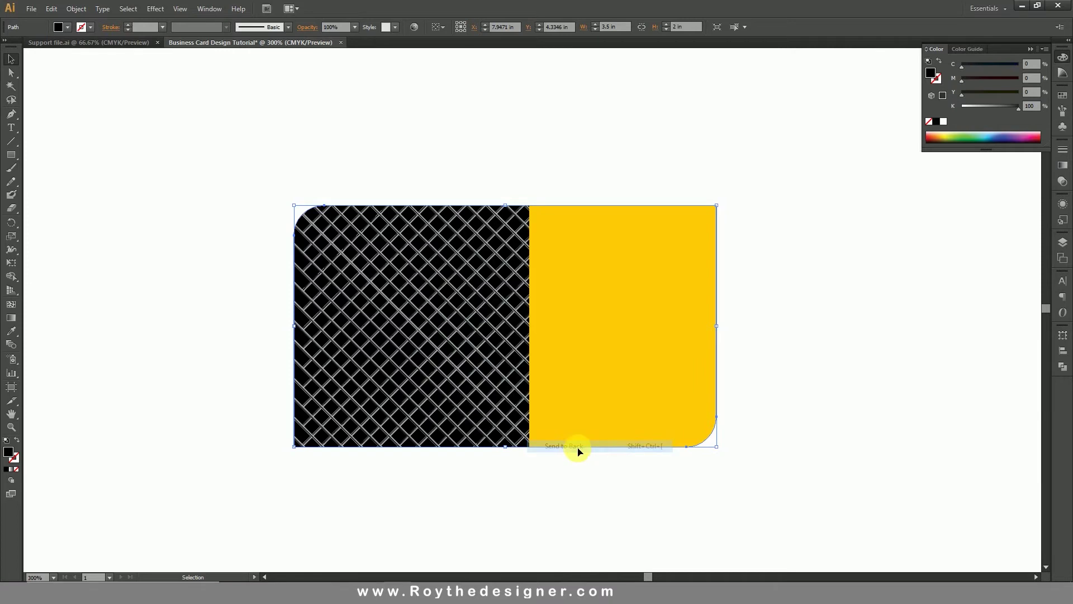
Bring the clipped crosshatch group to the front over both card halves.
click(462, 335)
right_click(461, 335)
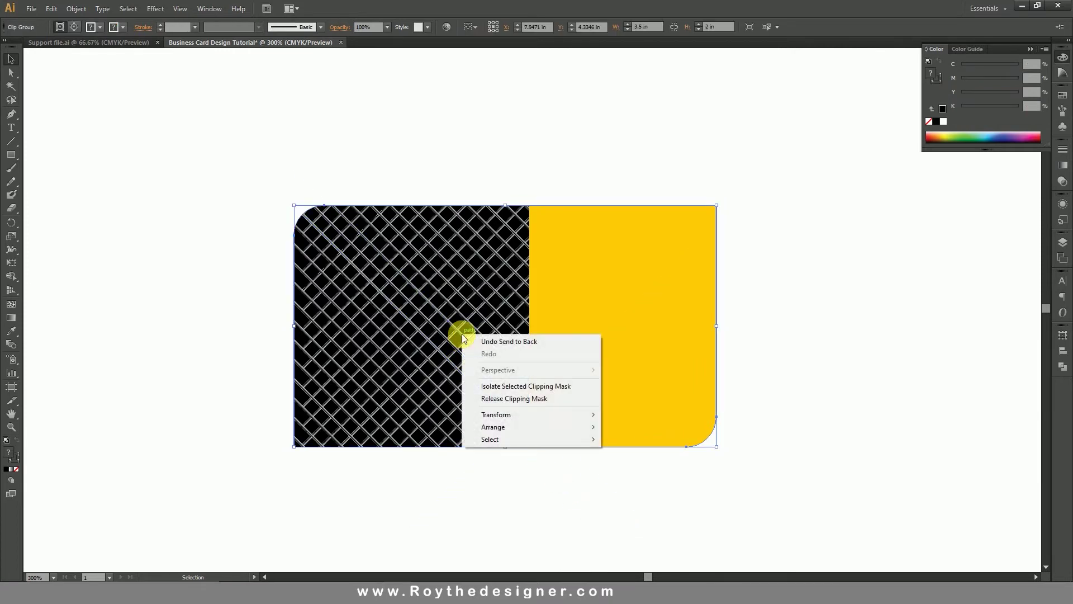
mouse_move(563, 428)
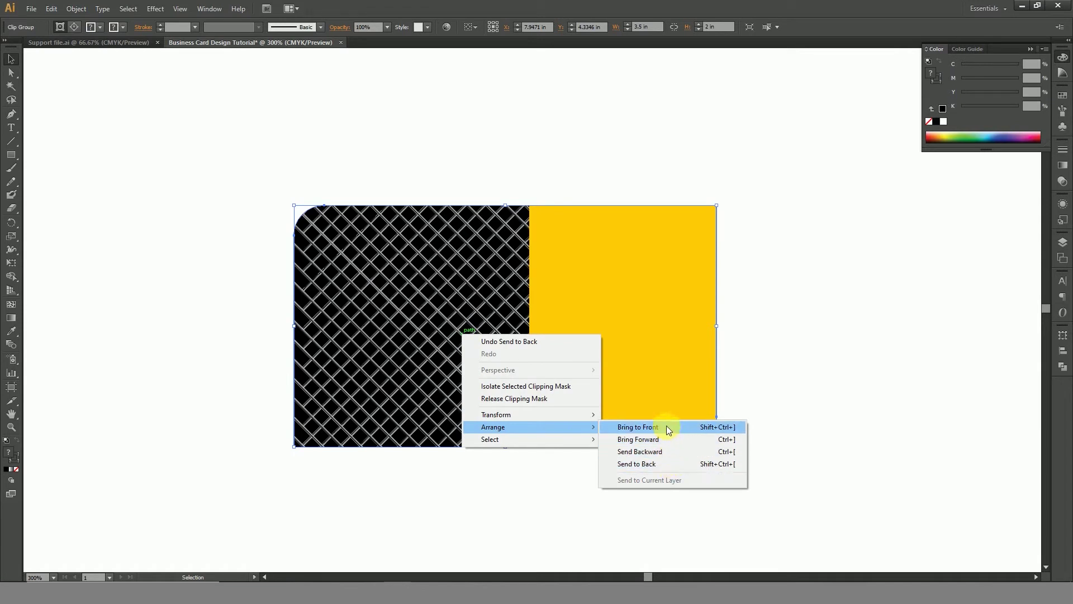
click(666, 426)
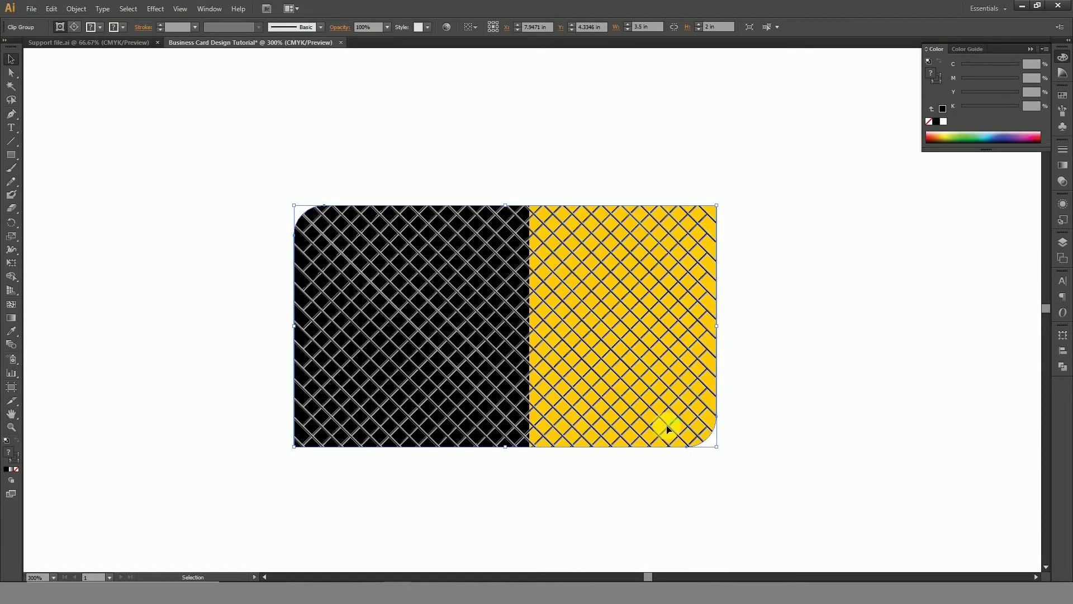
Set the crosshatch group to 10% opacity with Hard Light blend mode.
click(1062, 180)
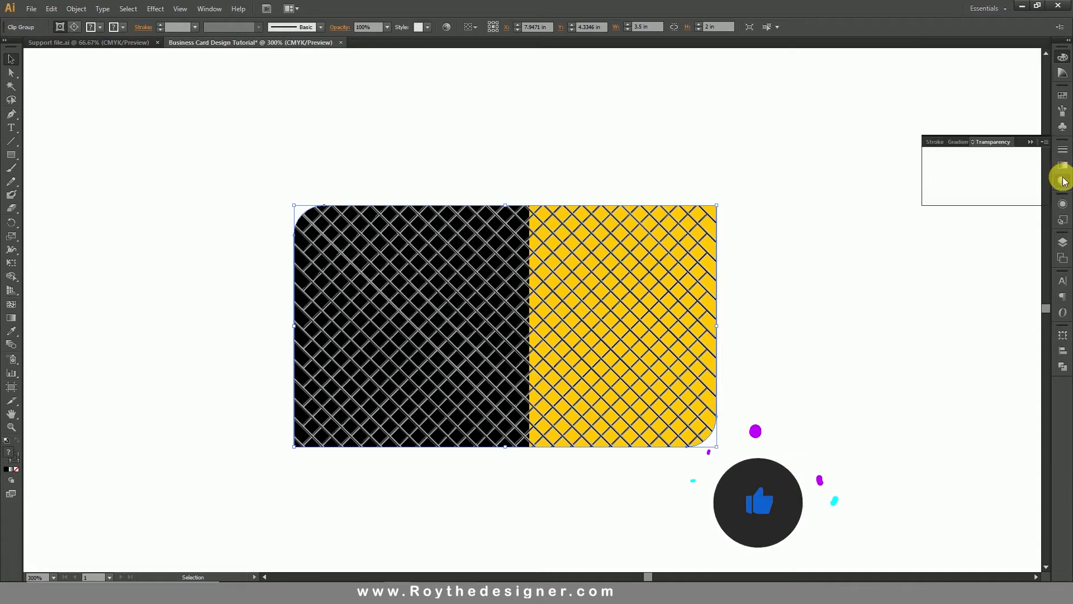
click(1042, 156)
click(1031, 183)
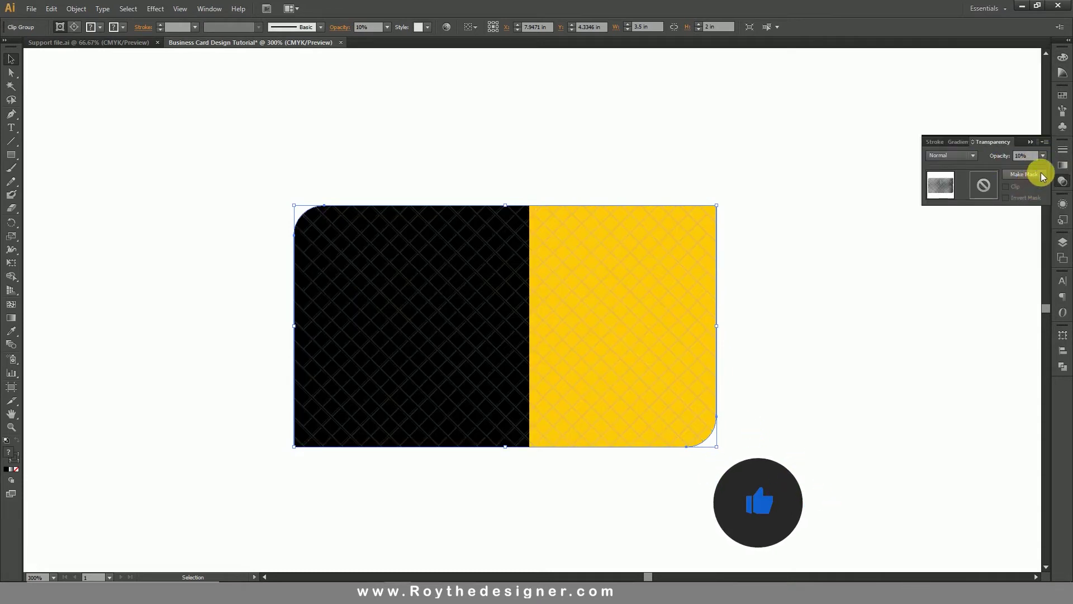
click(957, 143)
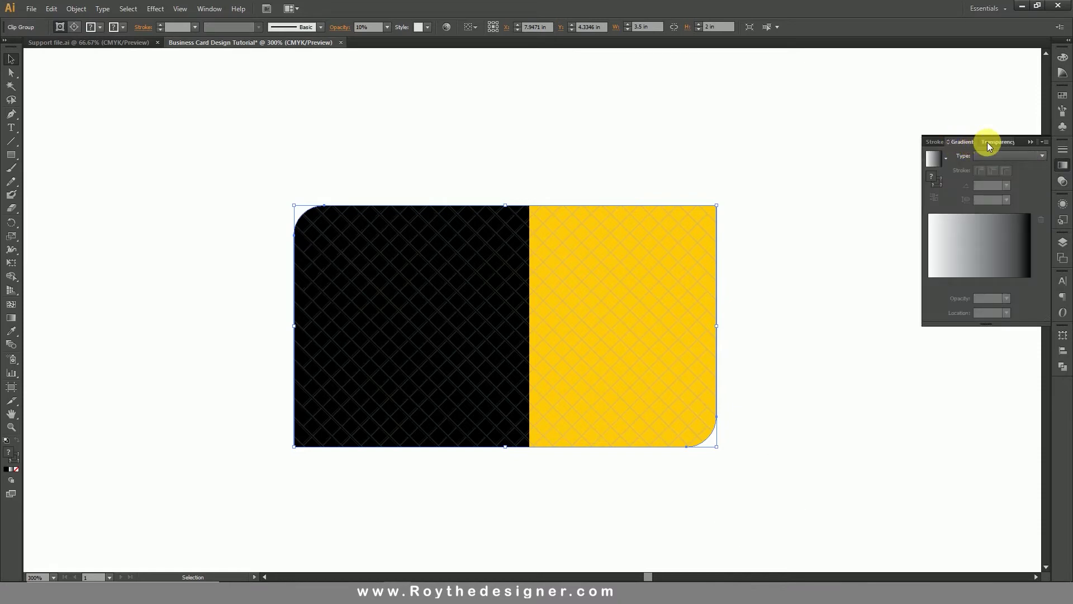
click(987, 142)
click(968, 153)
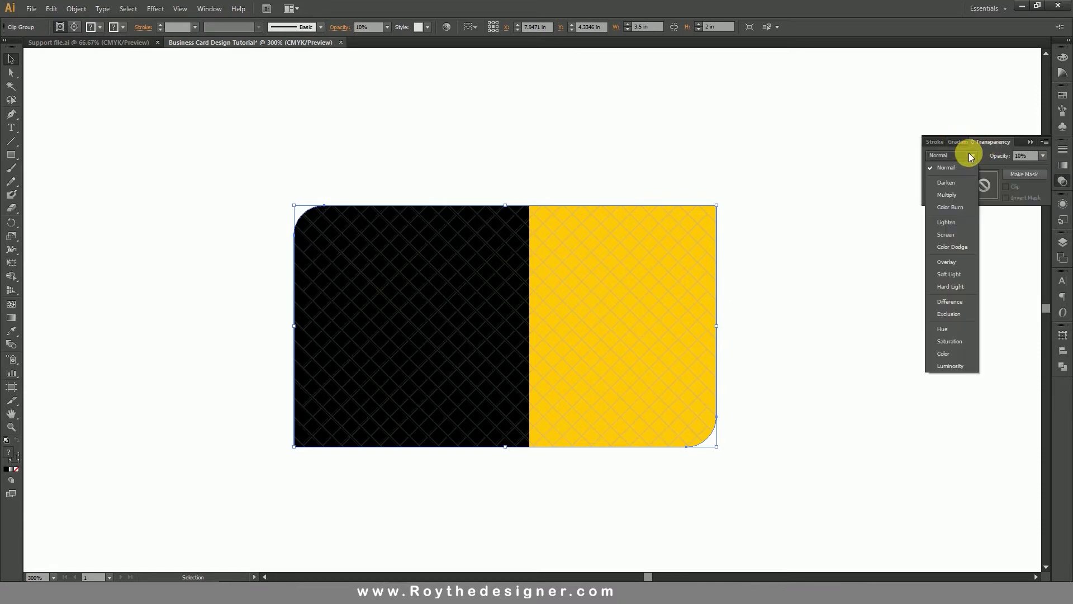
click(949, 285)
click(803, 343)
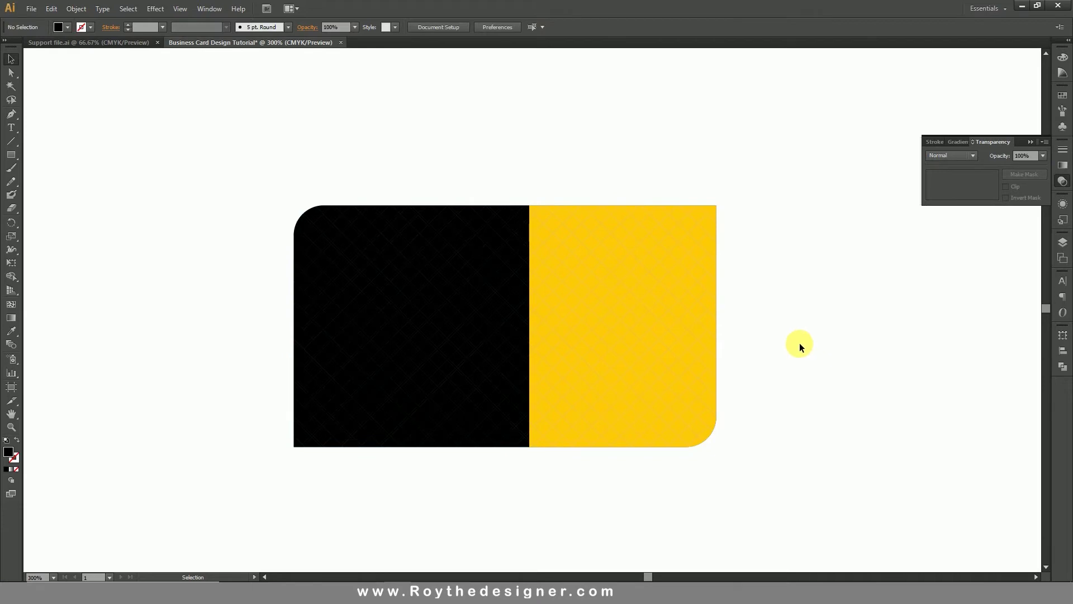
Reselect the pattern group, confirm 10% opacity, and zoom out.
click(682, 324)
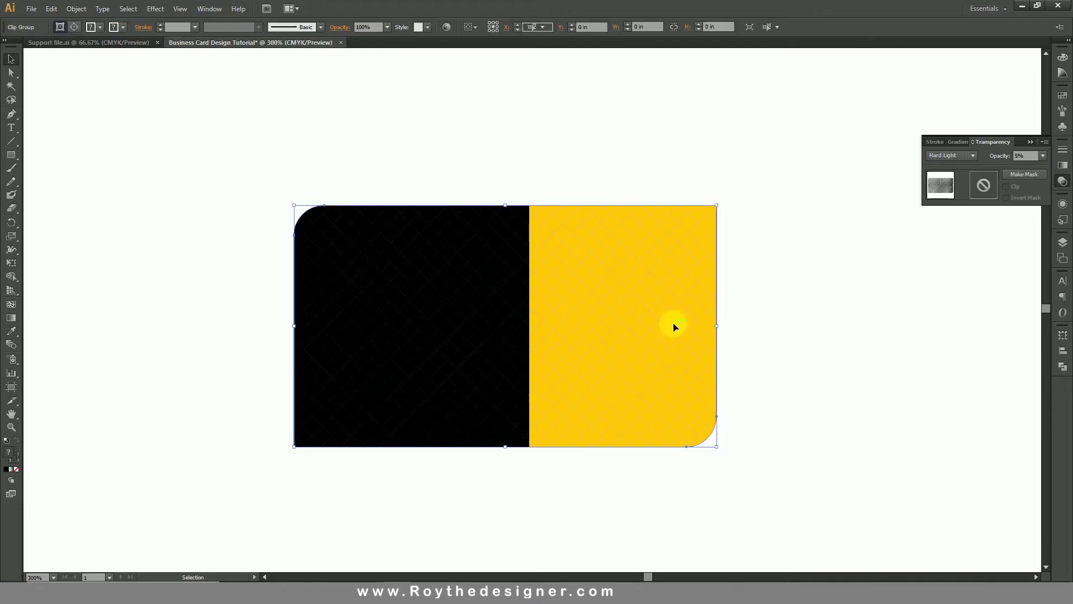
click(1043, 157)
click(1025, 181)
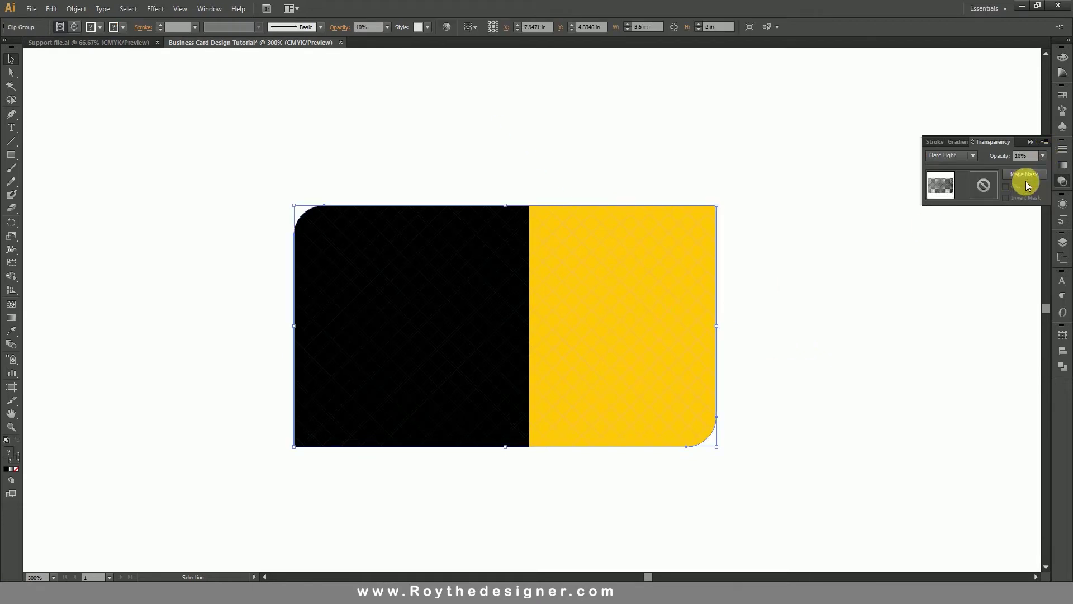
click(865, 337)
key(ctrl+minus)
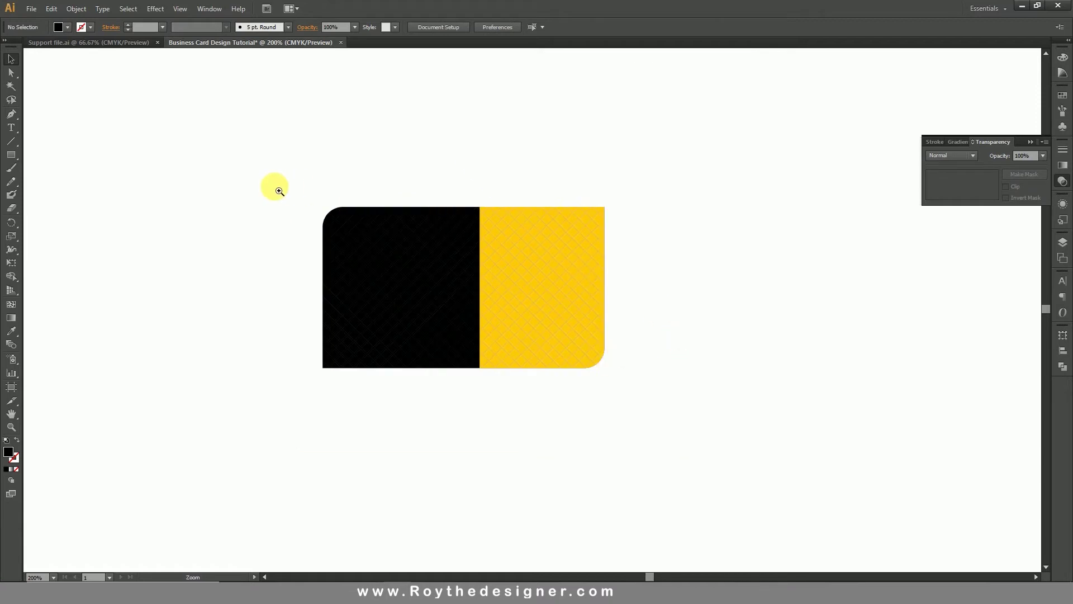
Draw a 6-sided black hexagon at the card centre and scale it across both halves.
drag(273, 187, 721, 433)
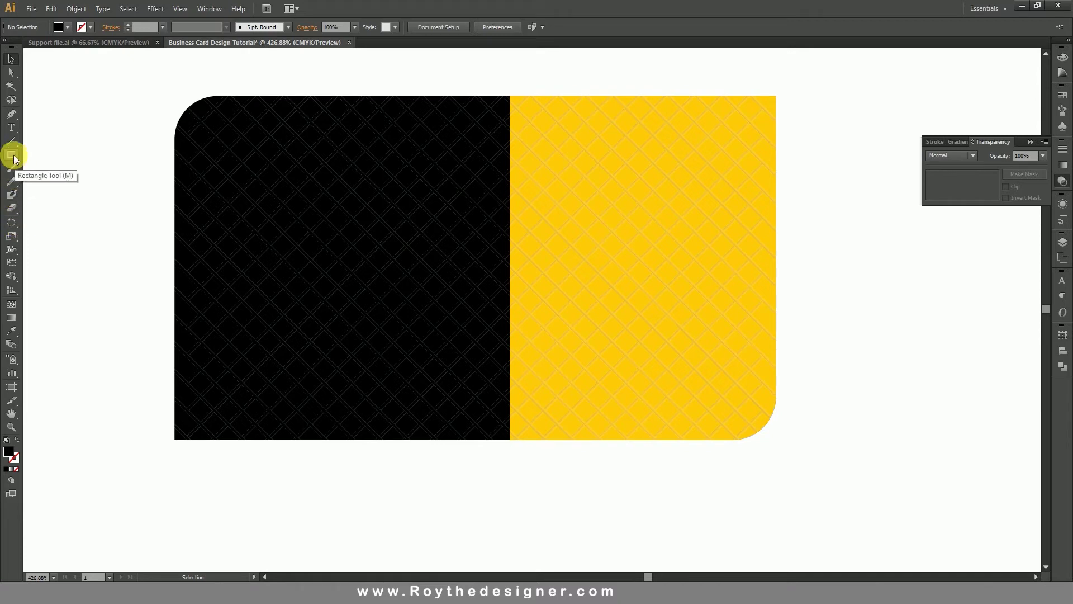
drag(13, 159, 57, 191)
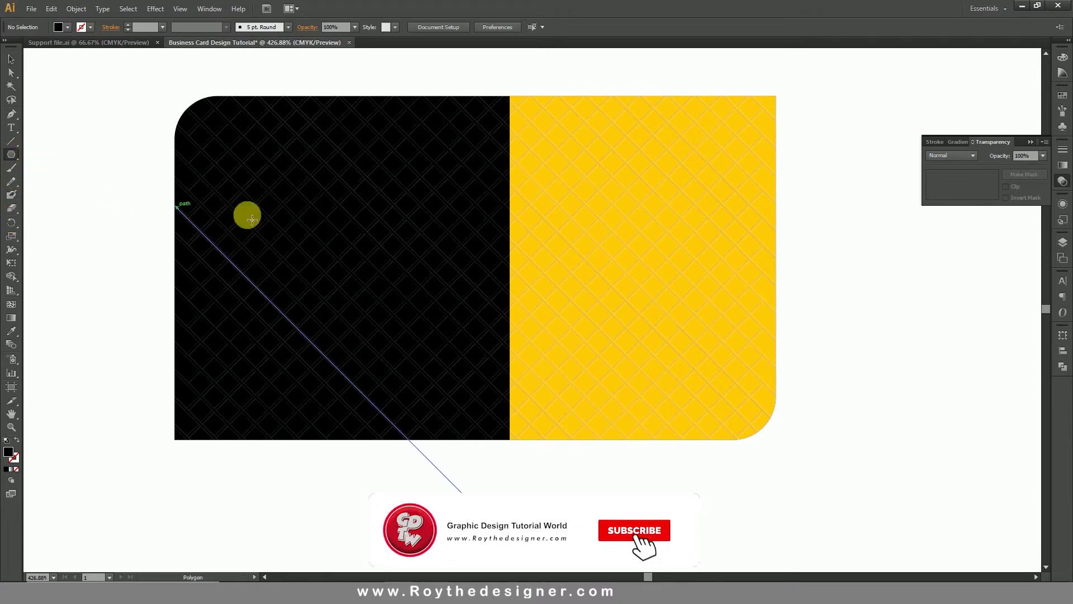
click(467, 255)
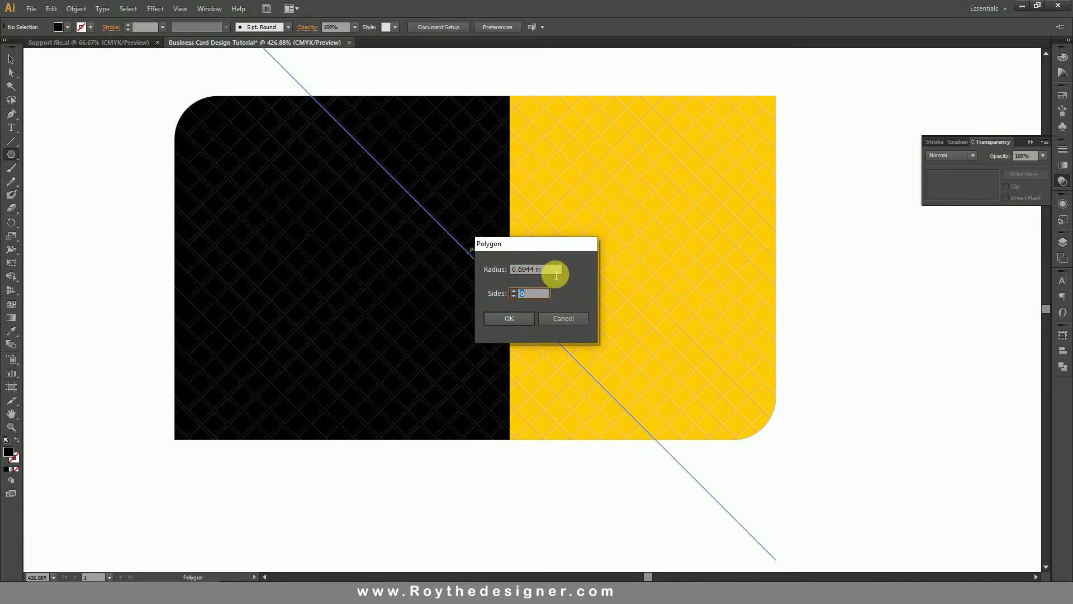
click(513, 318)
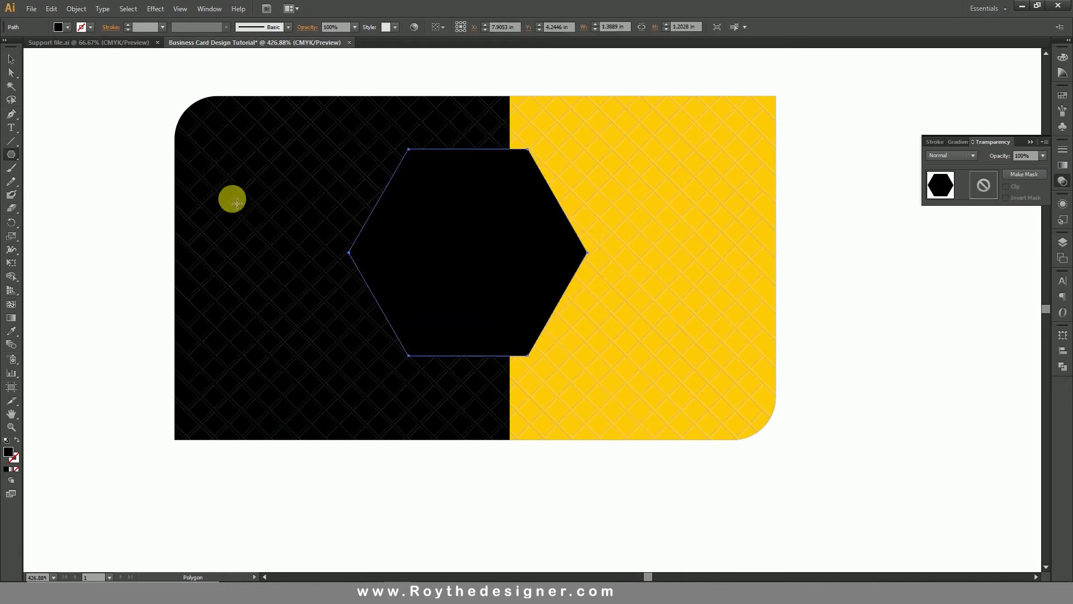
click(11, 60)
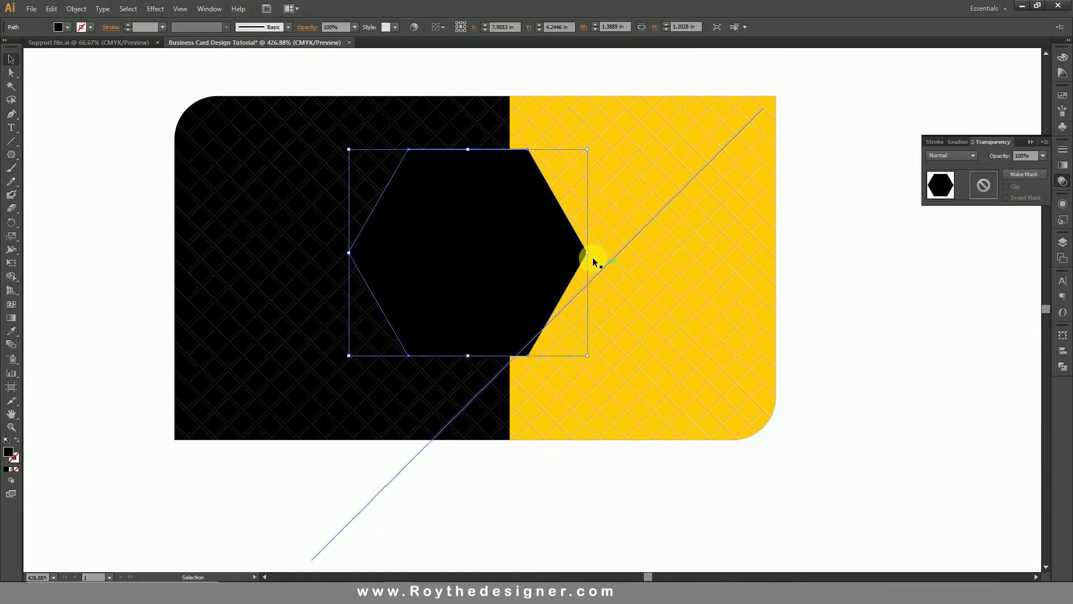
drag(654, 385, 626, 280)
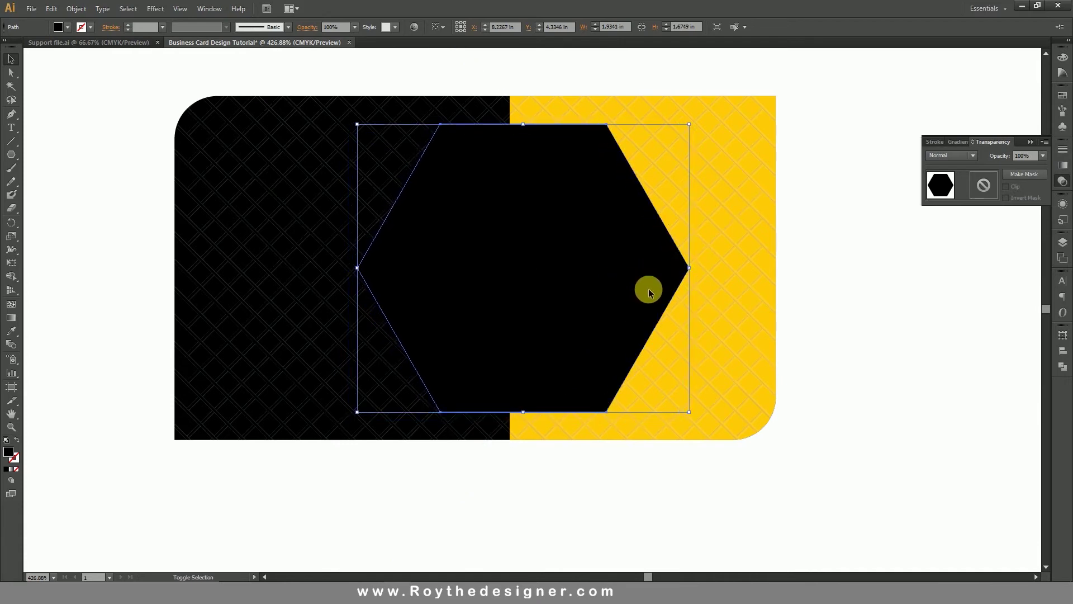
Zoom out to the whole card and select the card's background shapes.
click(864, 337)
click(642, 249)
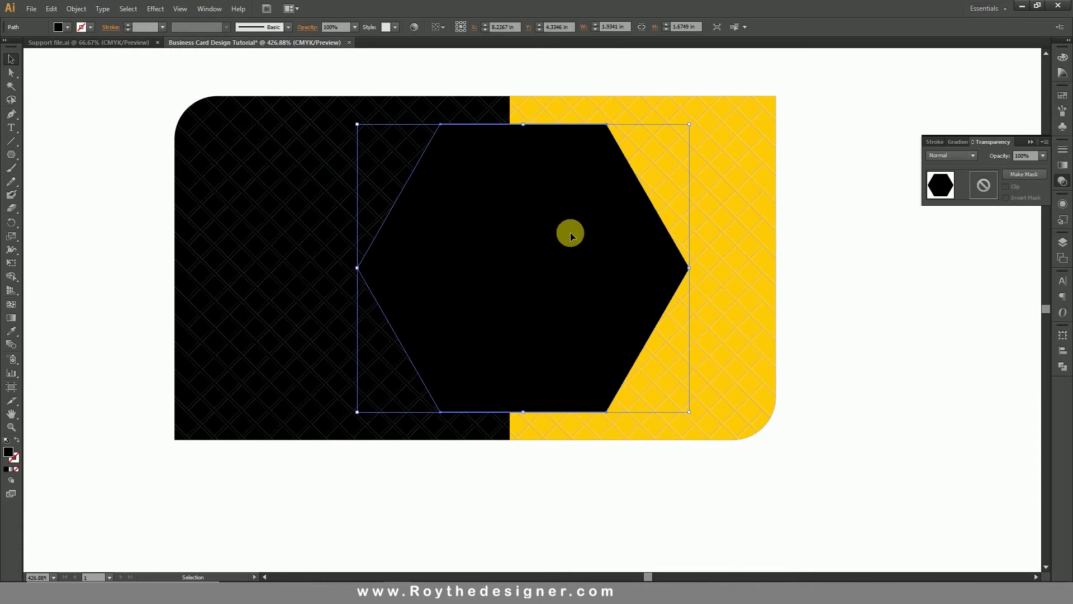
click(229, 82)
ctrl+alt+click(517, 280)
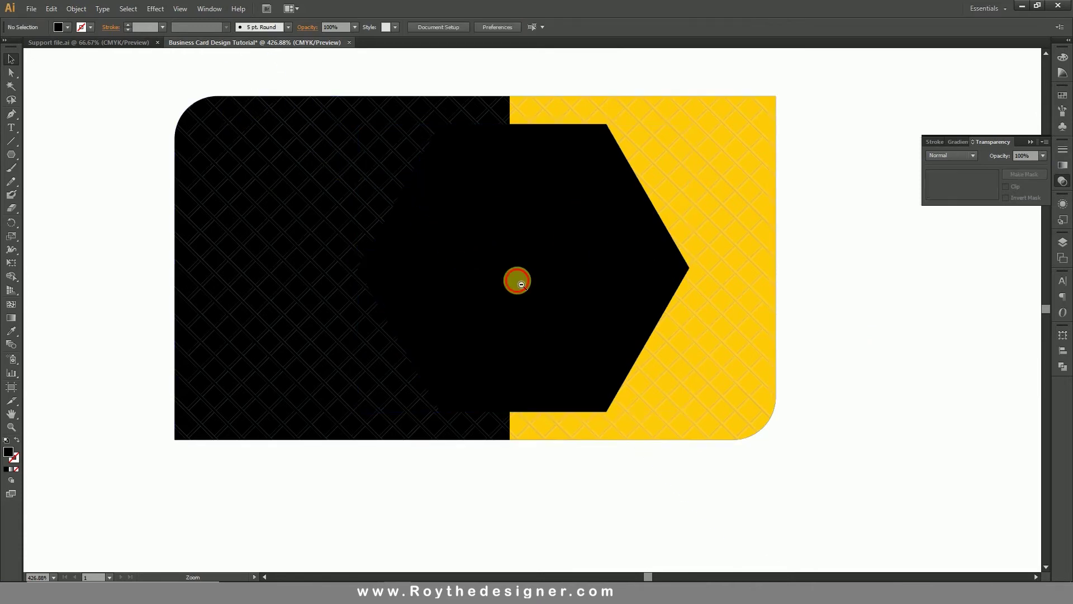
ctrl+alt+click(515, 297)
ctrl+alt+click(531, 313)
drag(708, 348, 530, 283)
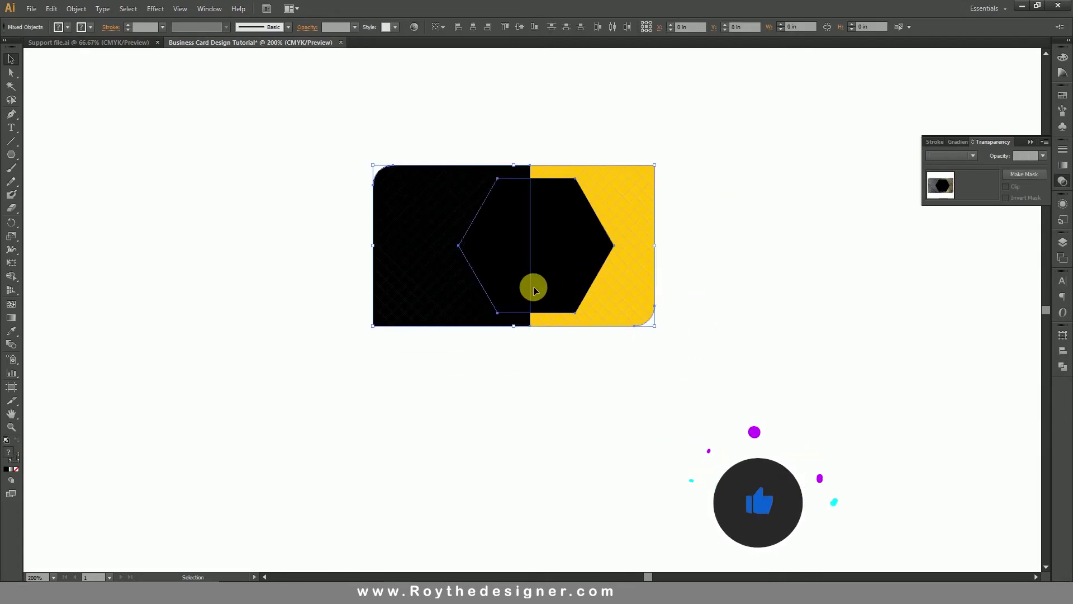
click(555, 357)
drag(618, 364, 494, 321)
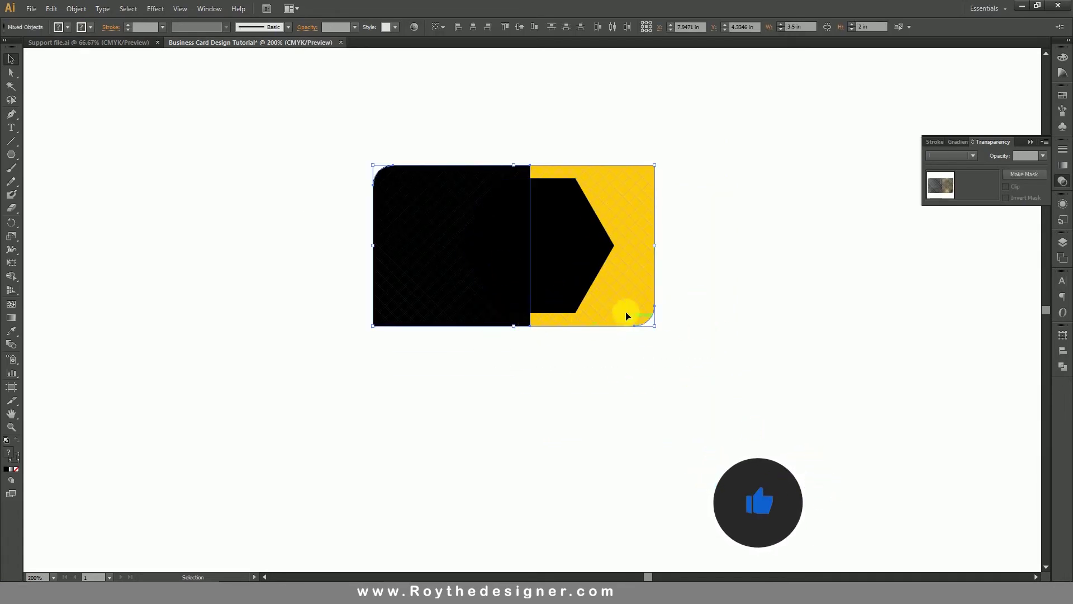
Copy the card shapes, paste in front, and drag the copy below the original.
click(52, 9)
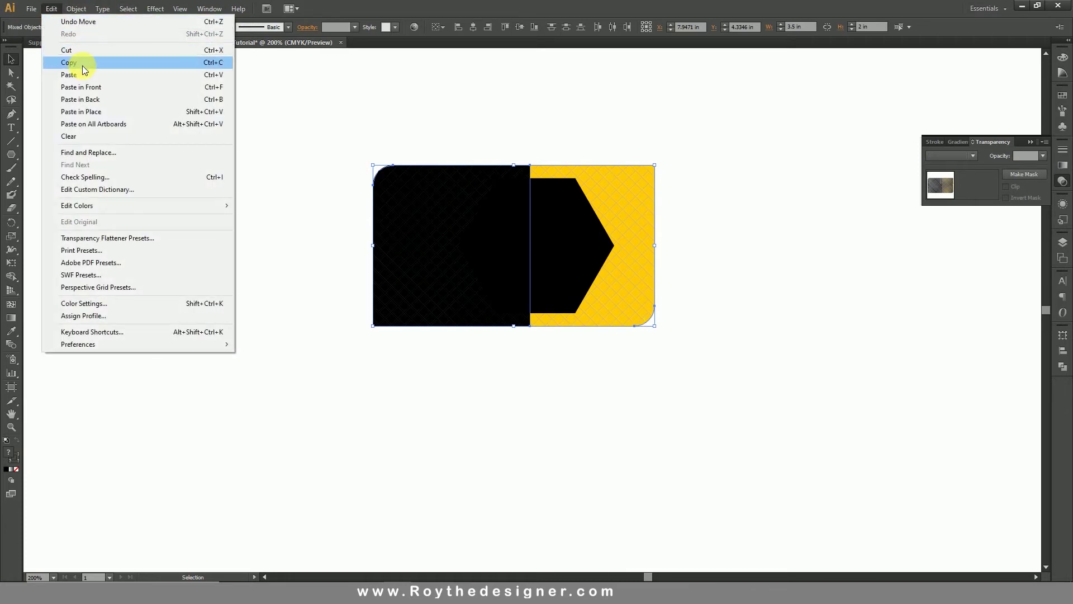
click(84, 68)
click(51, 8)
click(108, 92)
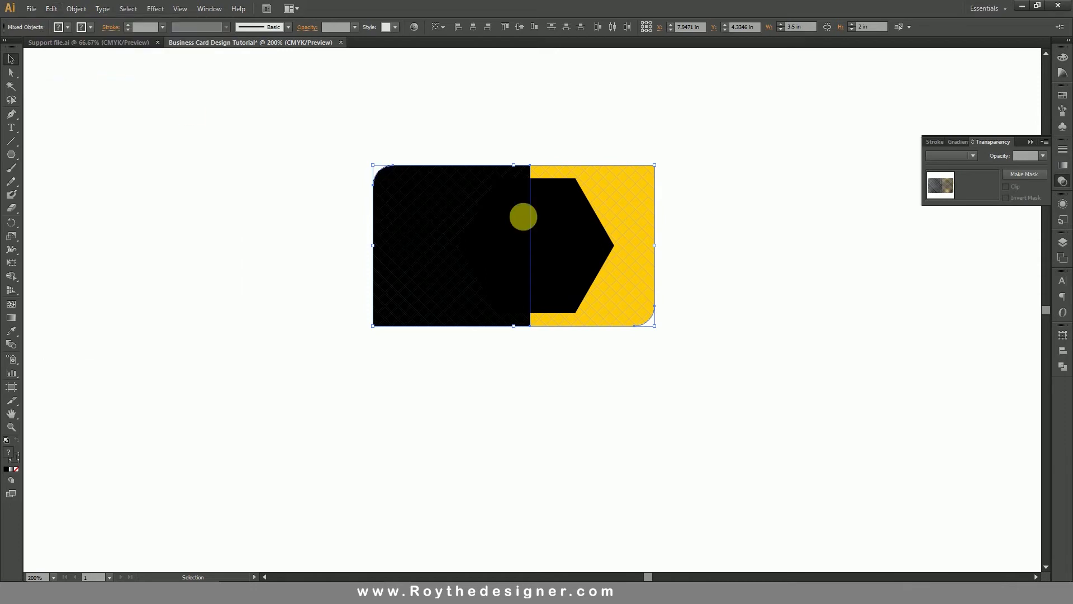
drag(621, 200, 621, 382)
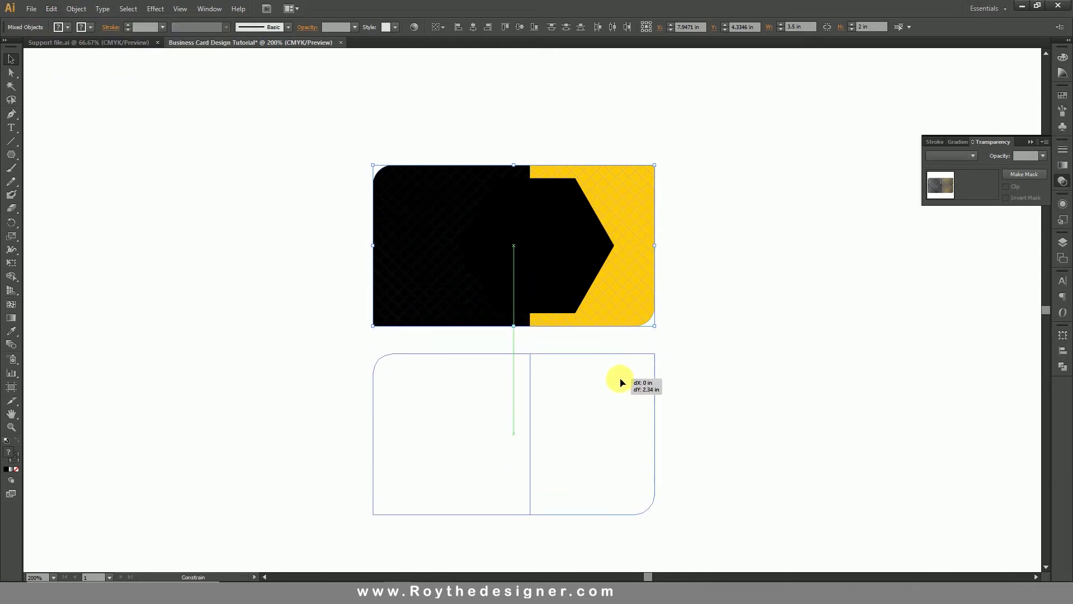
drag(721, 384, 731, 379)
click(732, 380)
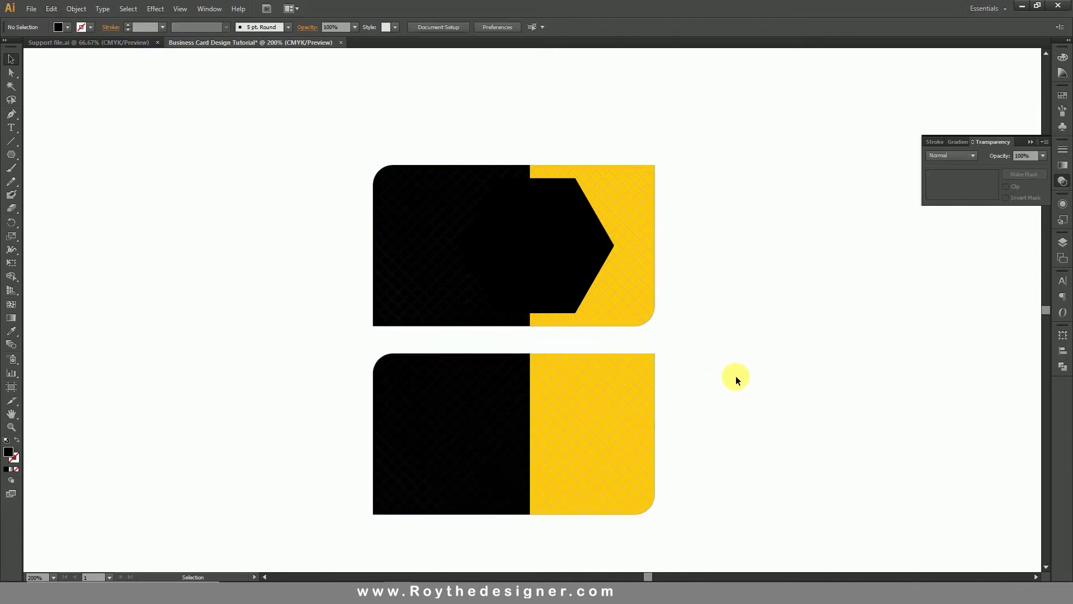
Select the lower card's yellow half, try Multiply blending, then undo it.
click(569, 428)
click(618, 402)
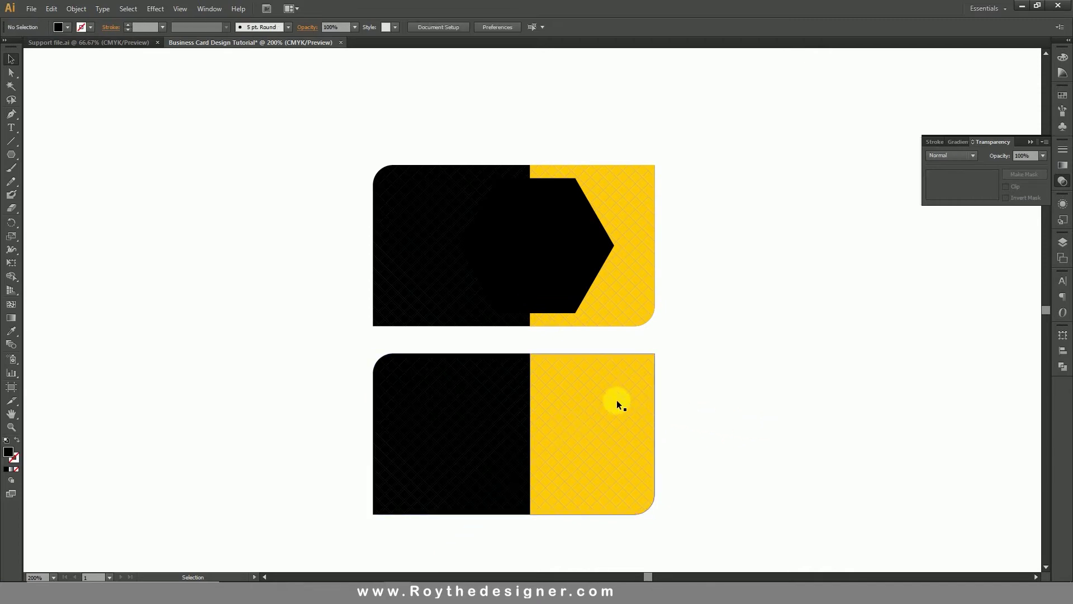
click(974, 157)
click(960, 193)
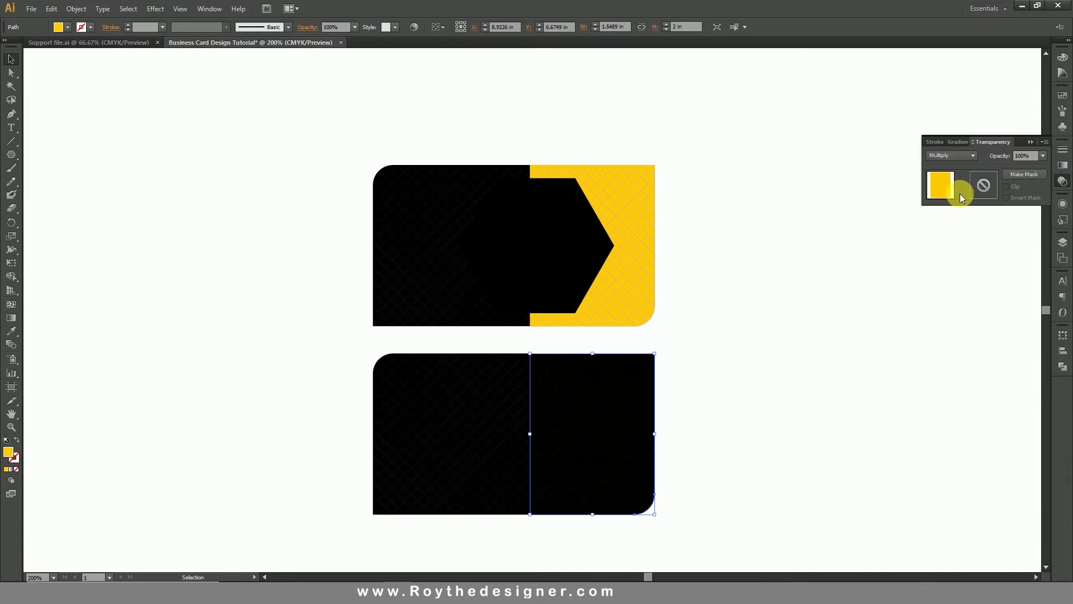
key(z)
drag(343, 349, 755, 537)
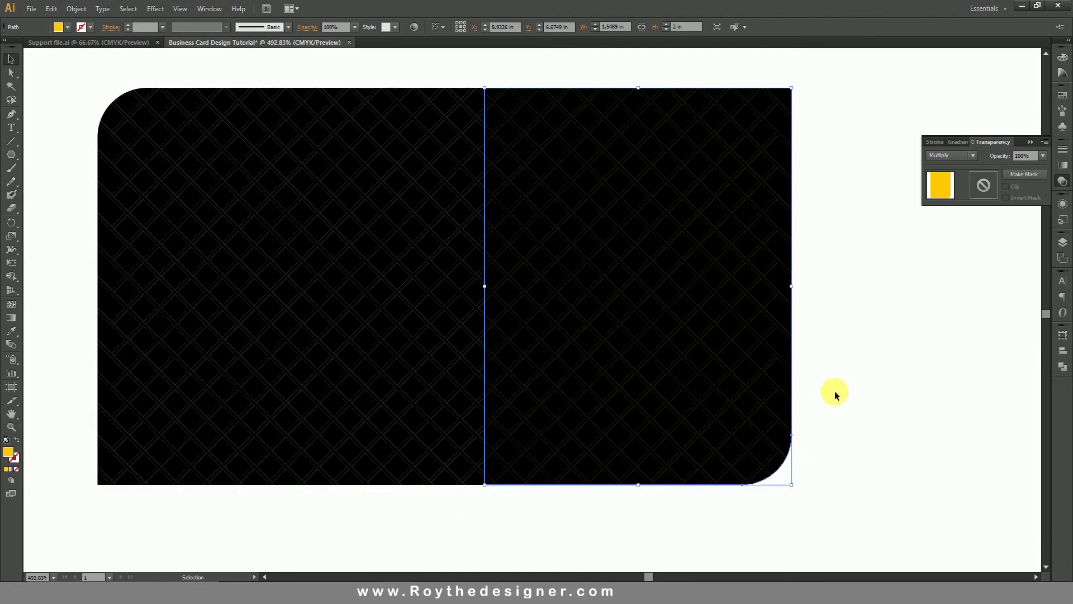
key(ctrl+z)
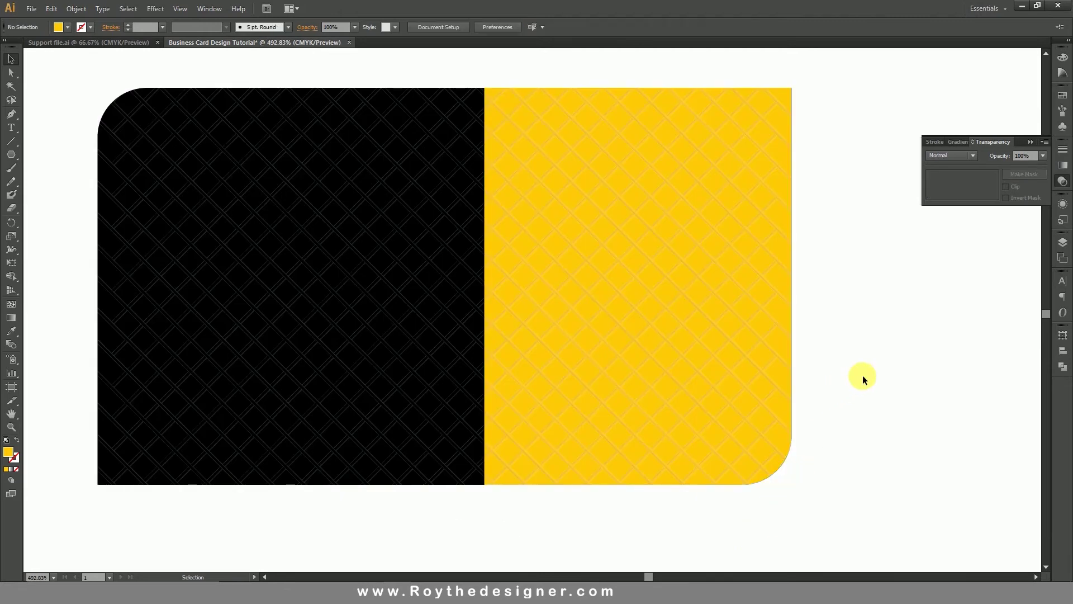
Send the yellow half backward, then bring it to front, and zoom out to both cards.
right_click(618, 320)
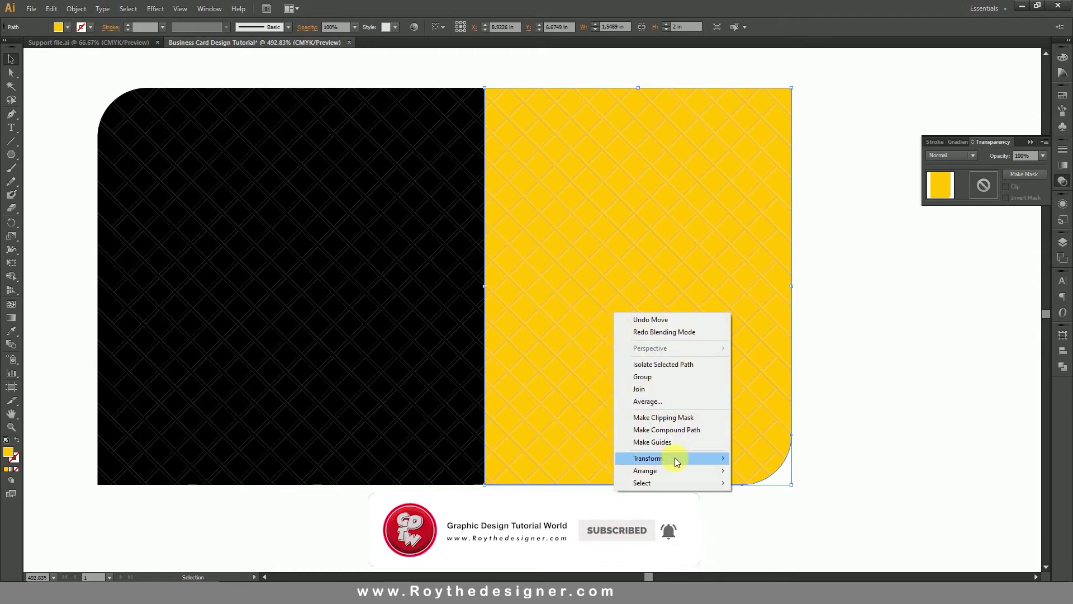
mouse_move(677, 469)
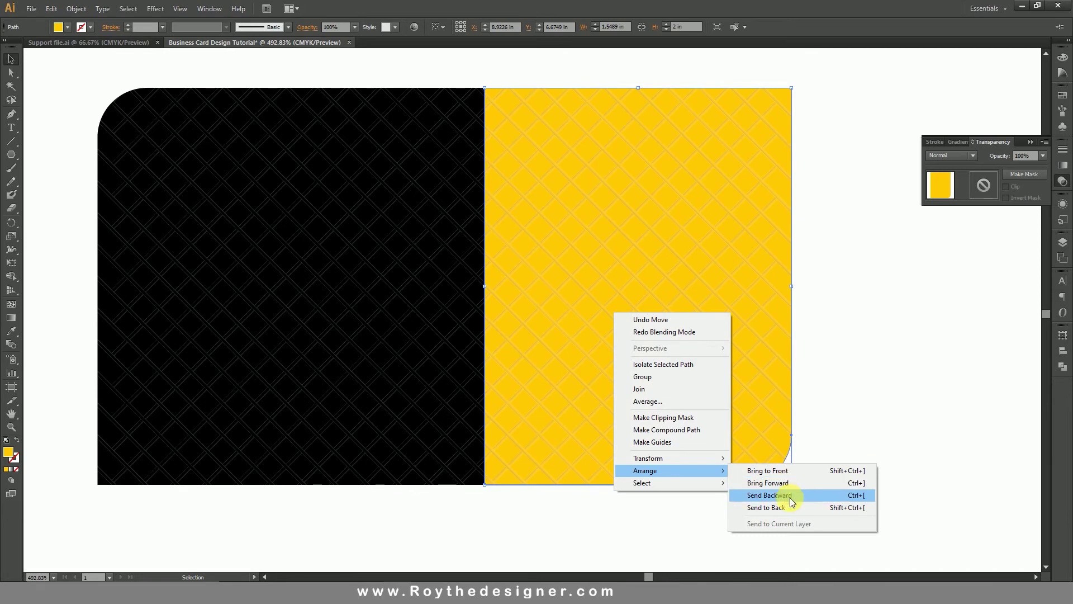
click(789, 496)
right_click(714, 368)
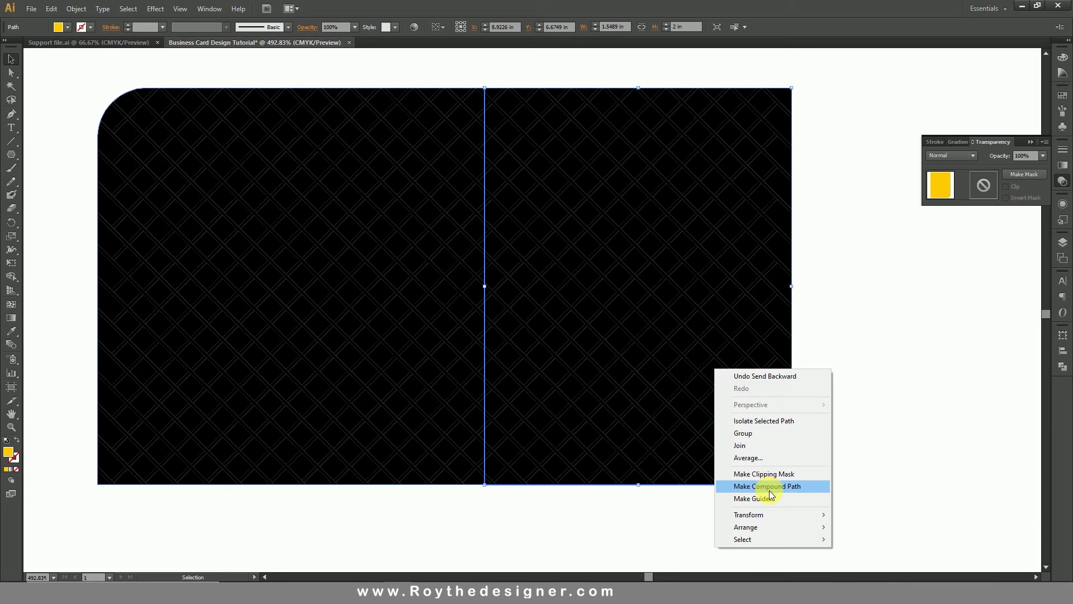
mouse_move(790, 527)
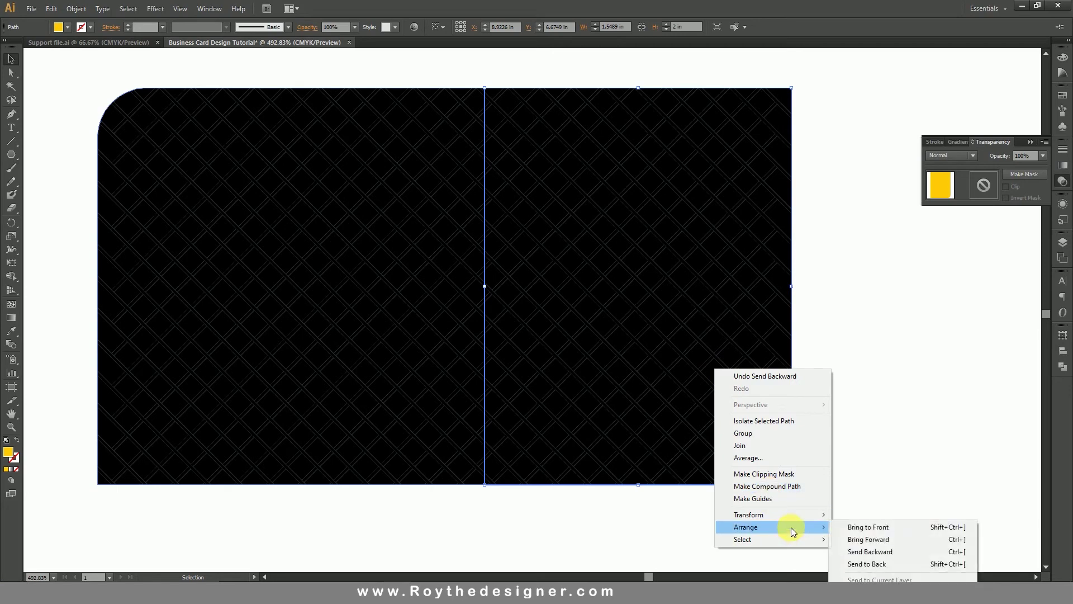
click(890, 528)
click(888, 405)
key(ctrl+alt+space)
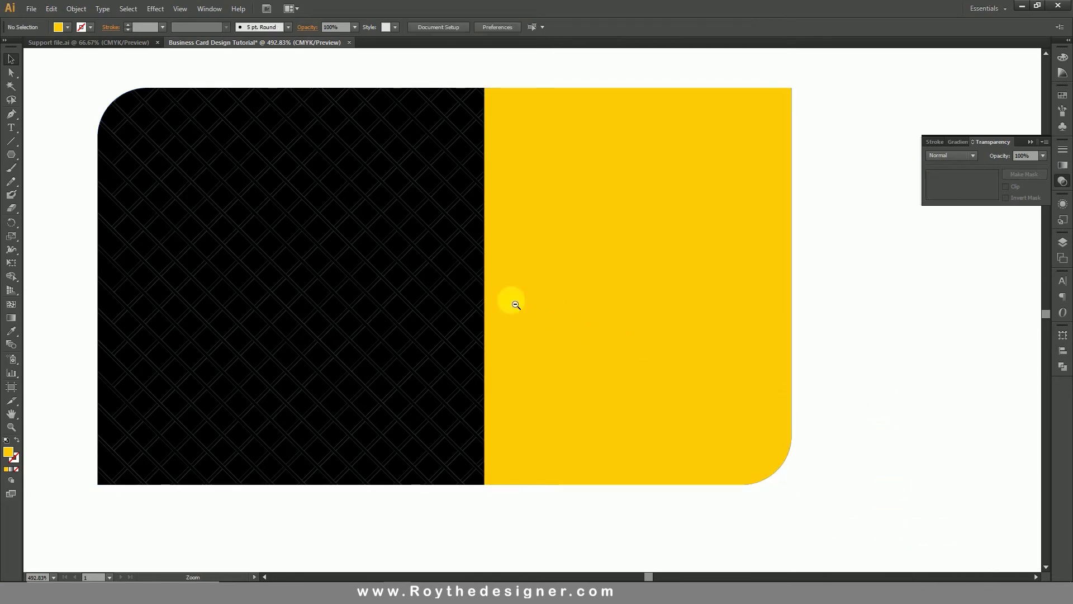
click(516, 305)
scroll(727, 357, up, 2)
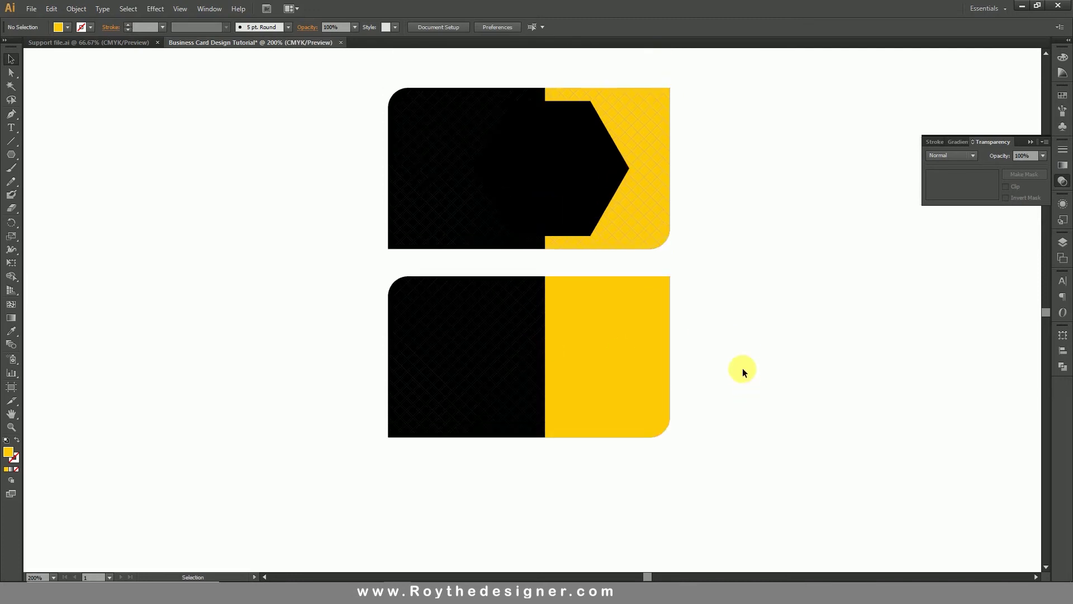
Copy the logo and contact details from Support file.ai into the Business Card document.
click(138, 42)
drag(519, 389, 519, 389)
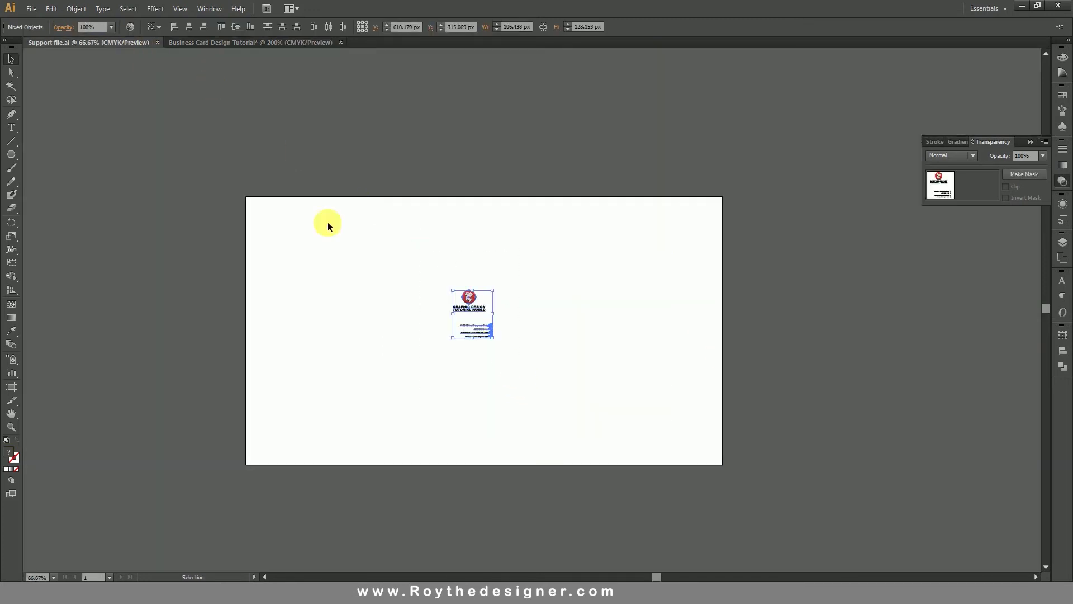
click(51, 8)
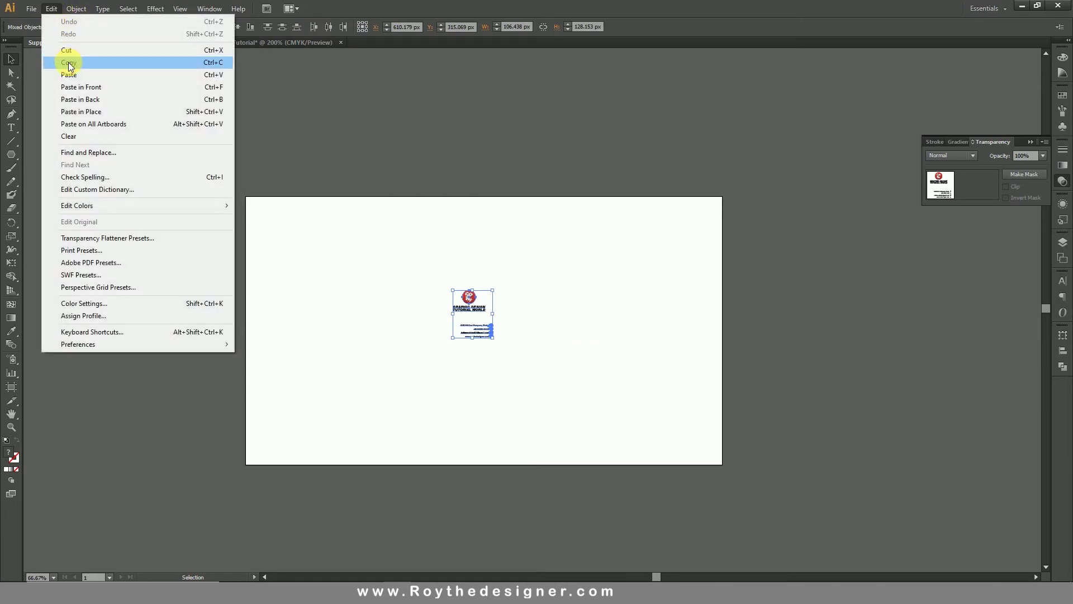
click(67, 64)
click(77, 9)
click(78, 9)
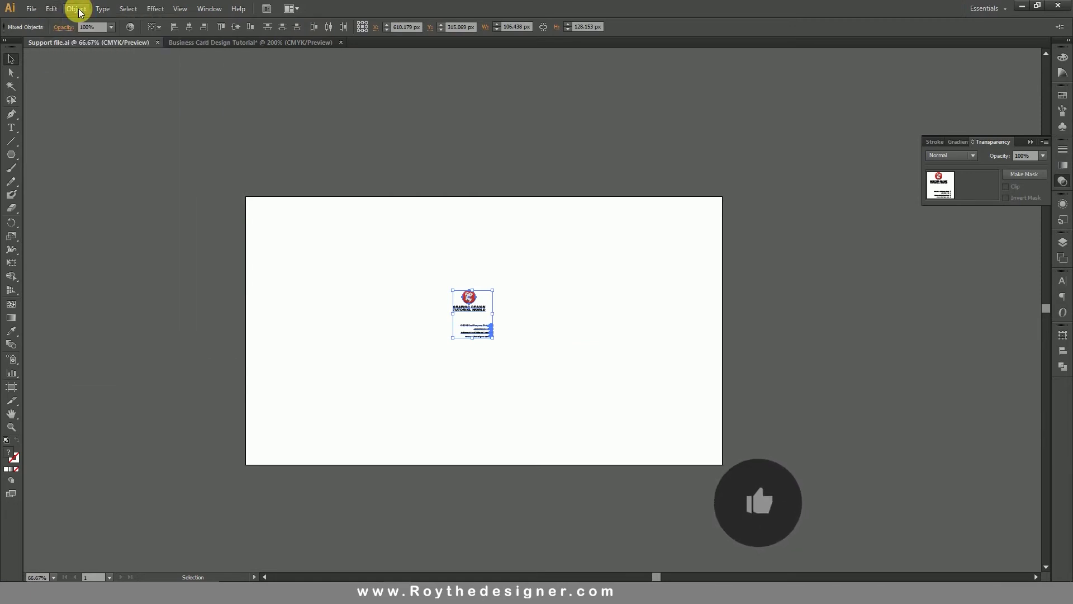
click(208, 42)
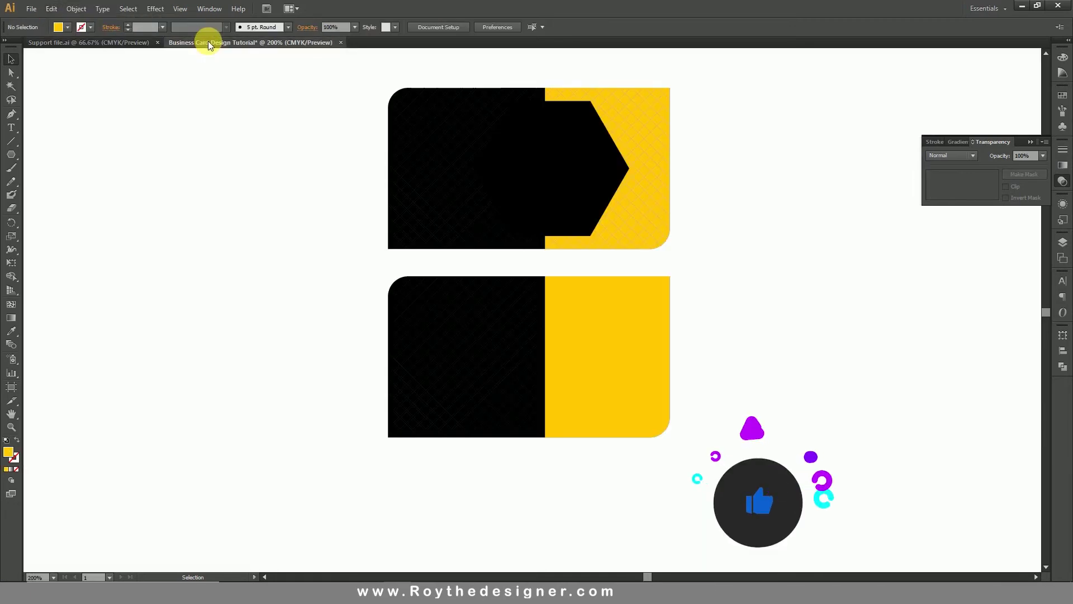
click(51, 9)
click(70, 76)
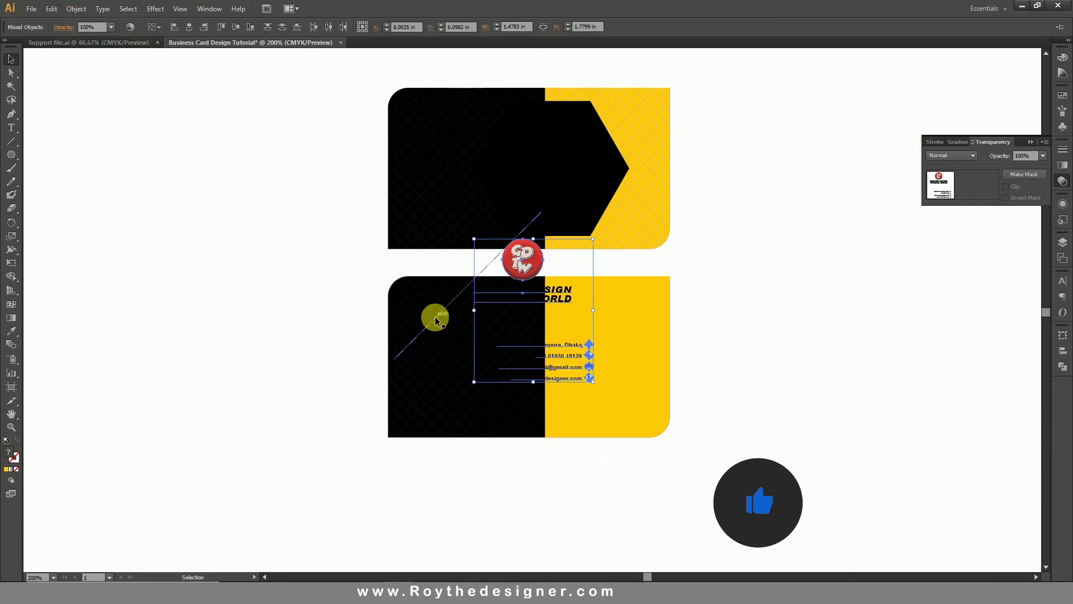
Move the contact details beside the cards and eyedropper the card's yellow onto the title text.
drag(538, 275, 573, 157)
click(815, 235)
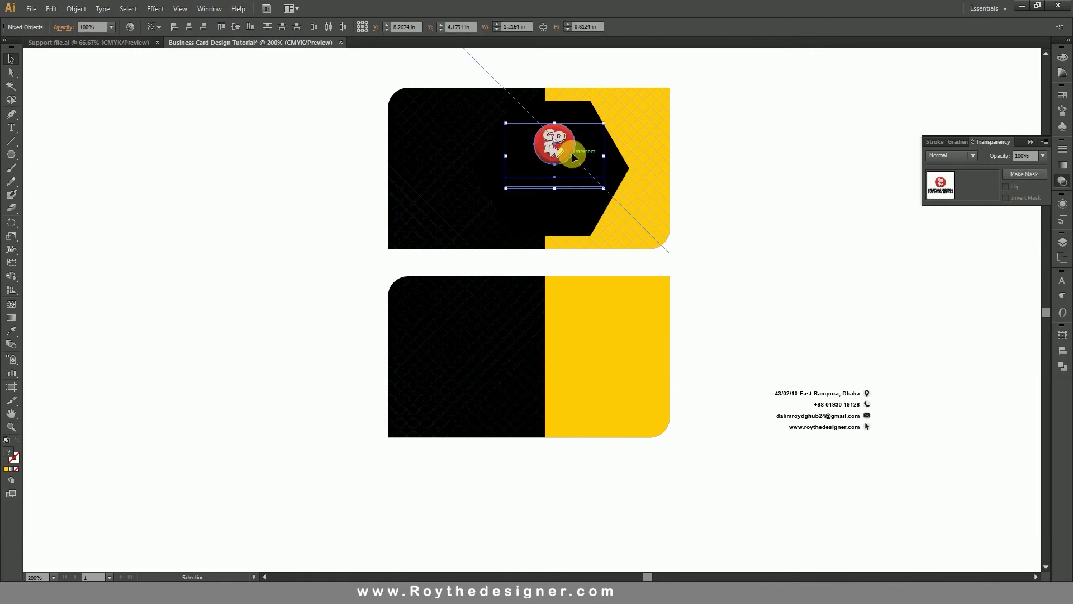
click(766, 226)
click(581, 186)
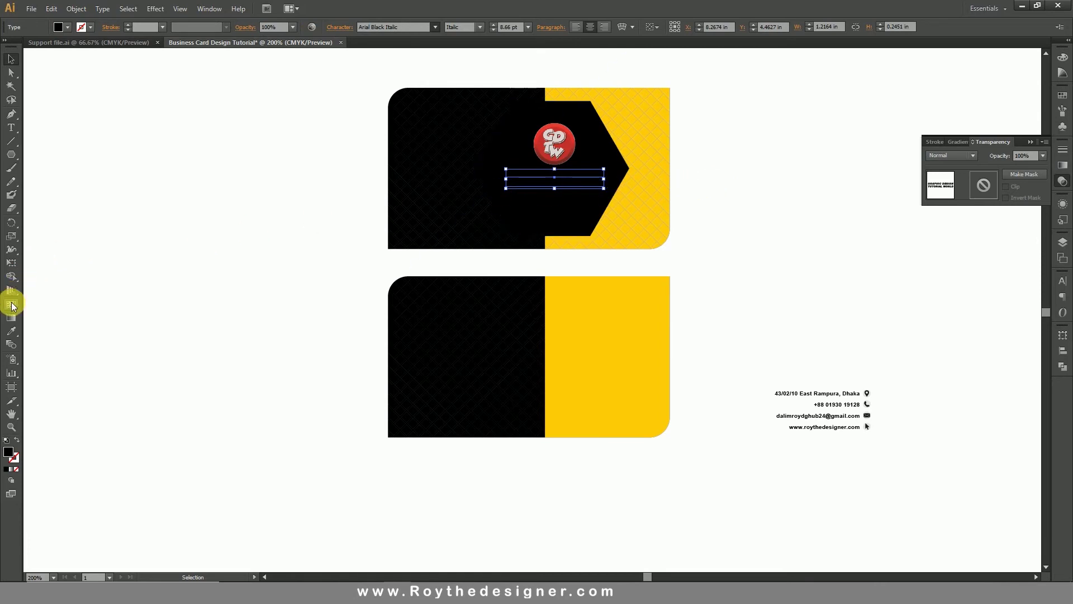
click(11, 330)
click(594, 318)
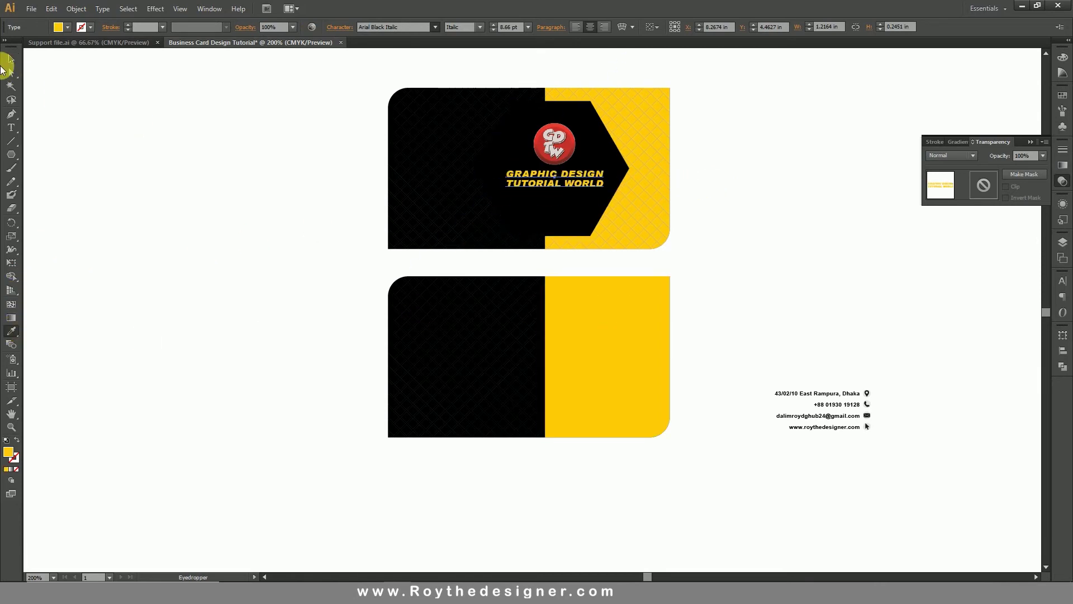
click(779, 232)
Give the black hexagon a Multiply drop shadow: 75% opacity, 0.1 in offsets, 0.07 in blur.
click(590, 141)
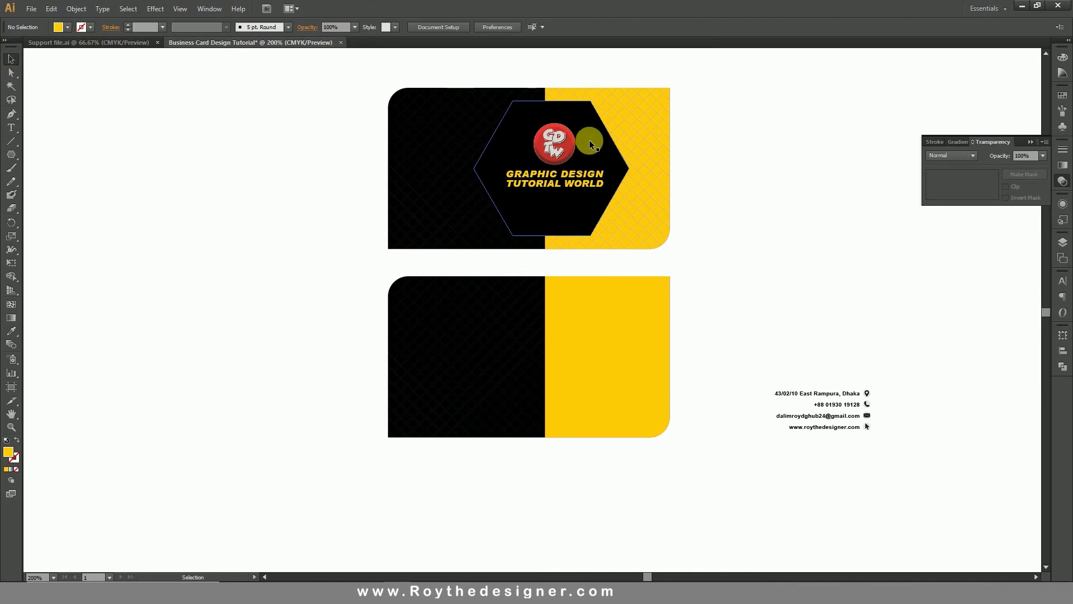
click(155, 8)
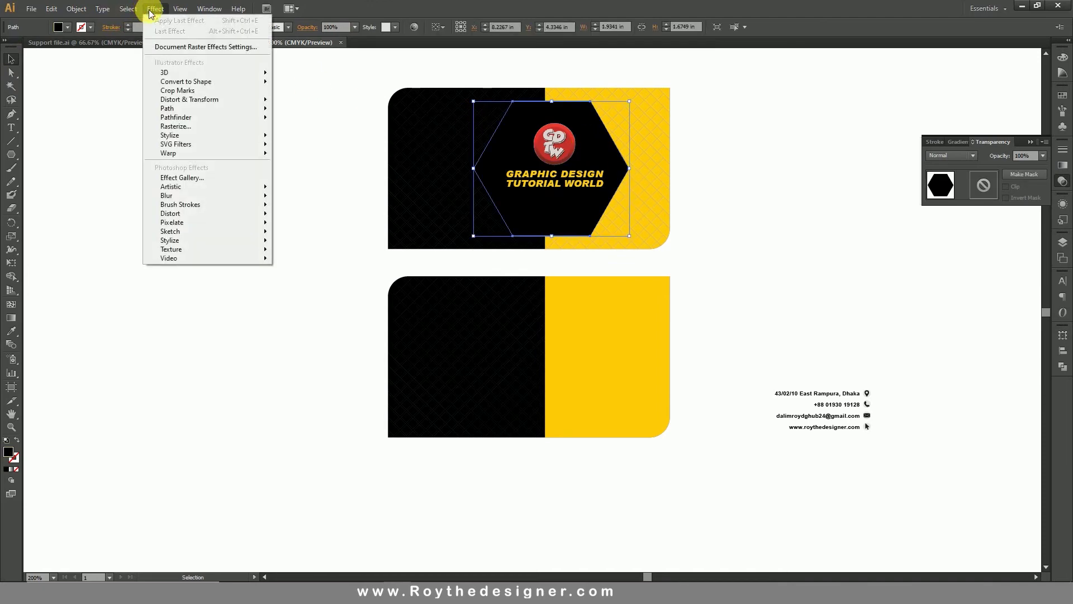
mouse_move(237, 135)
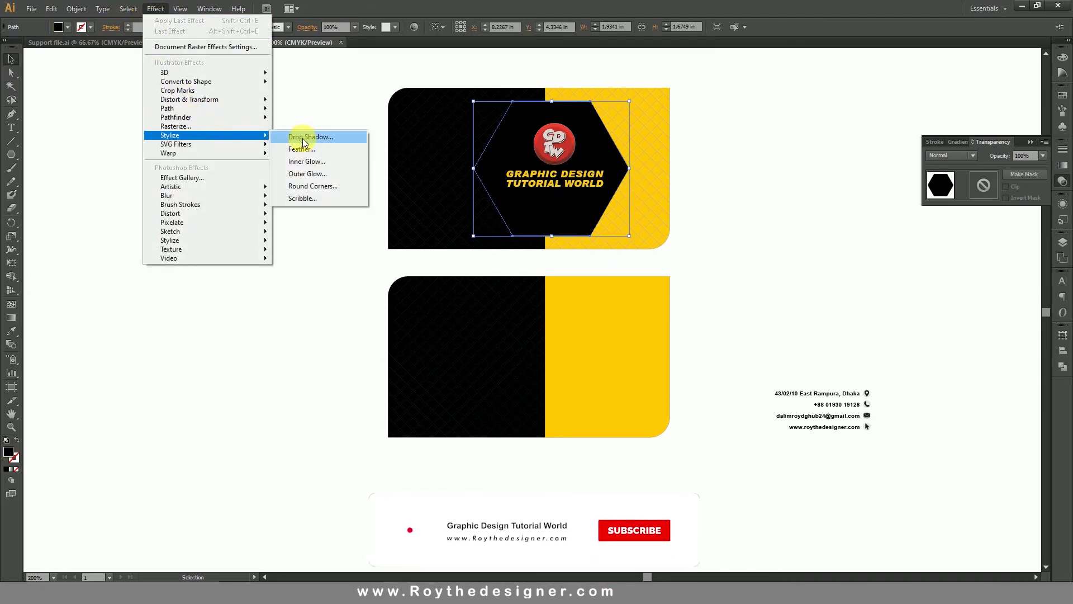
click(288, 137)
click(847, 388)
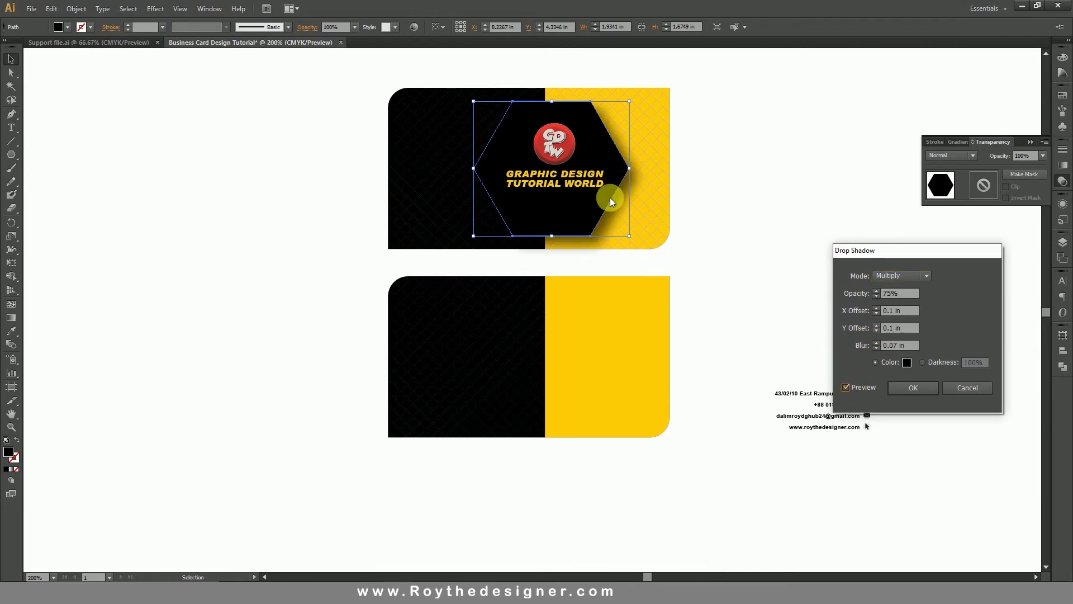
click(906, 389)
Zoom in on both cards and check the round logo and title text together.
click(788, 226)
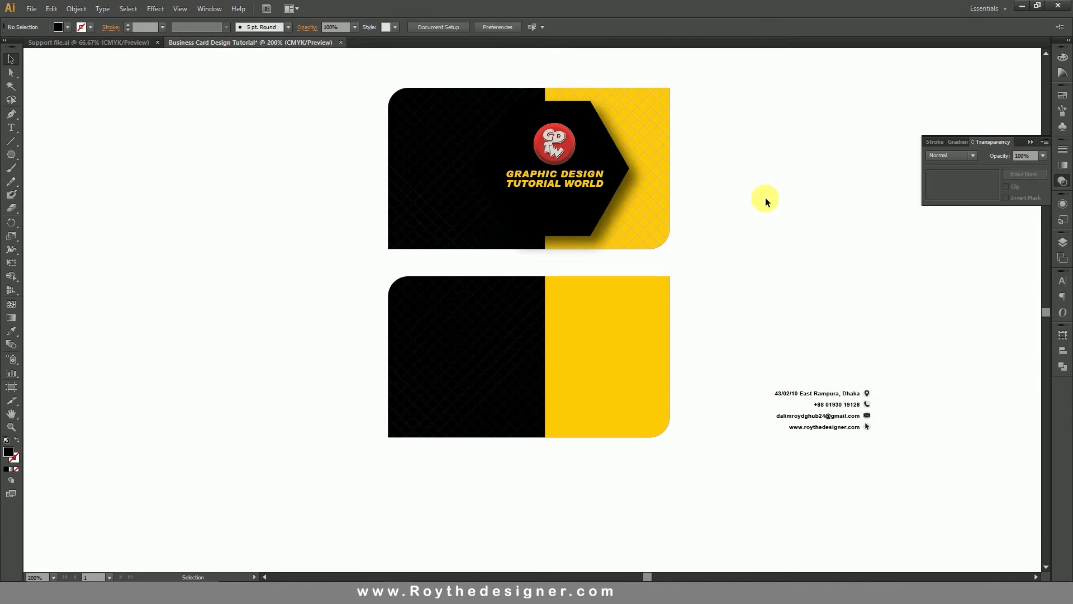
key(z)
drag(287, 53, 797, 359)
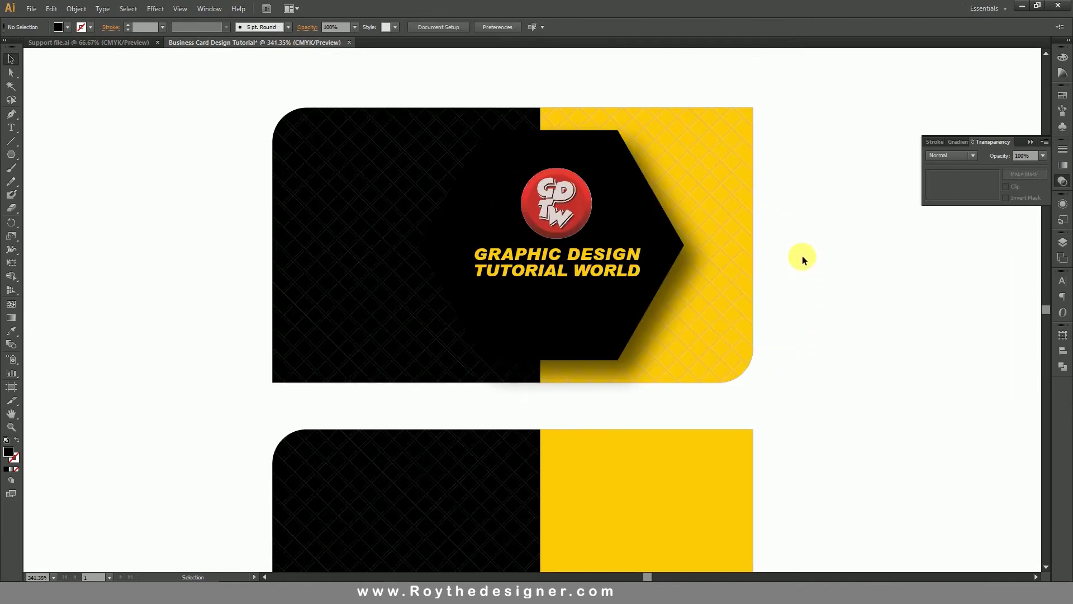
click(565, 218)
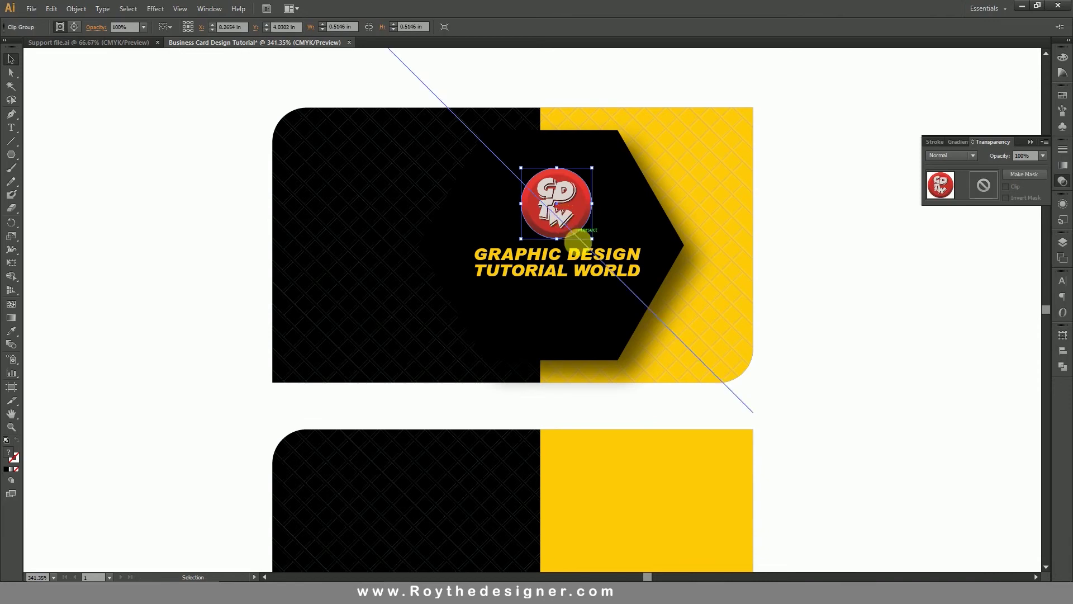
shift+click(586, 263)
click(872, 296)
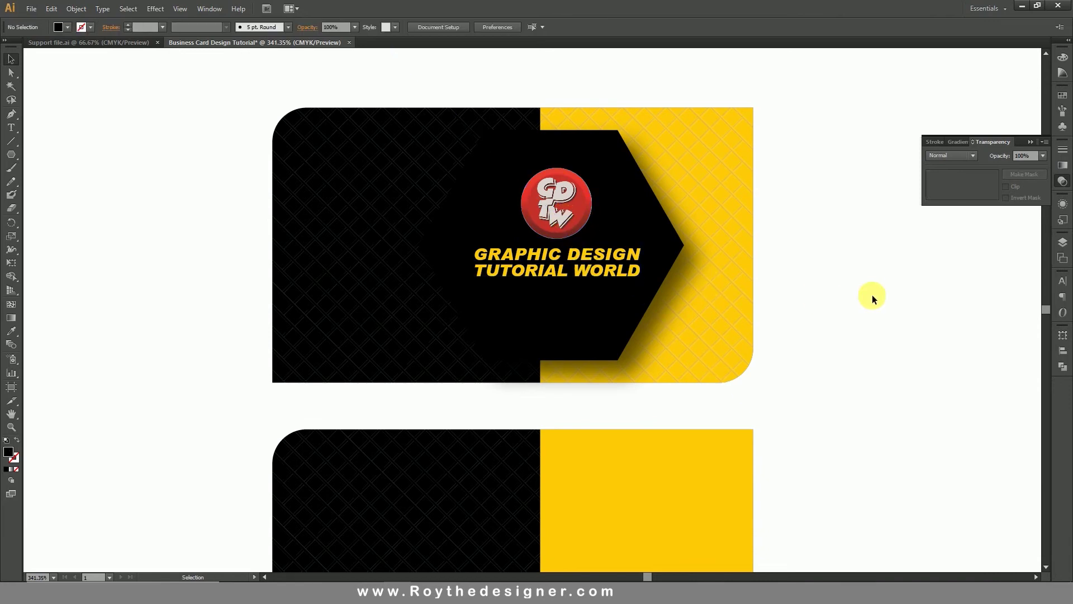
Move the contact lines and icons onto the back card's black half and bring them to front.
ctrl+alt+click(584, 372)
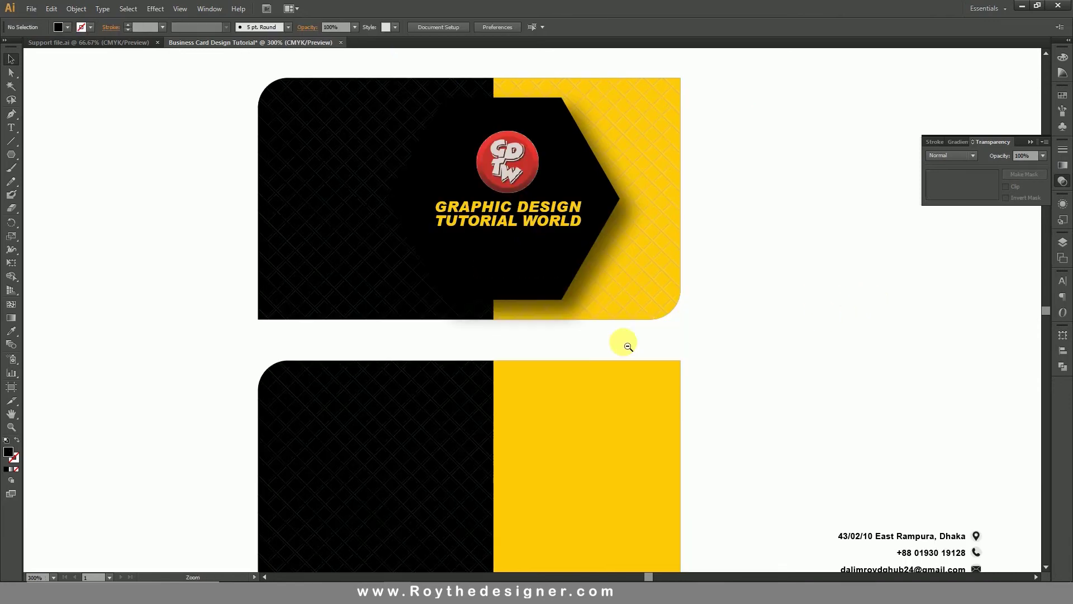
drag(716, 407, 736, 329)
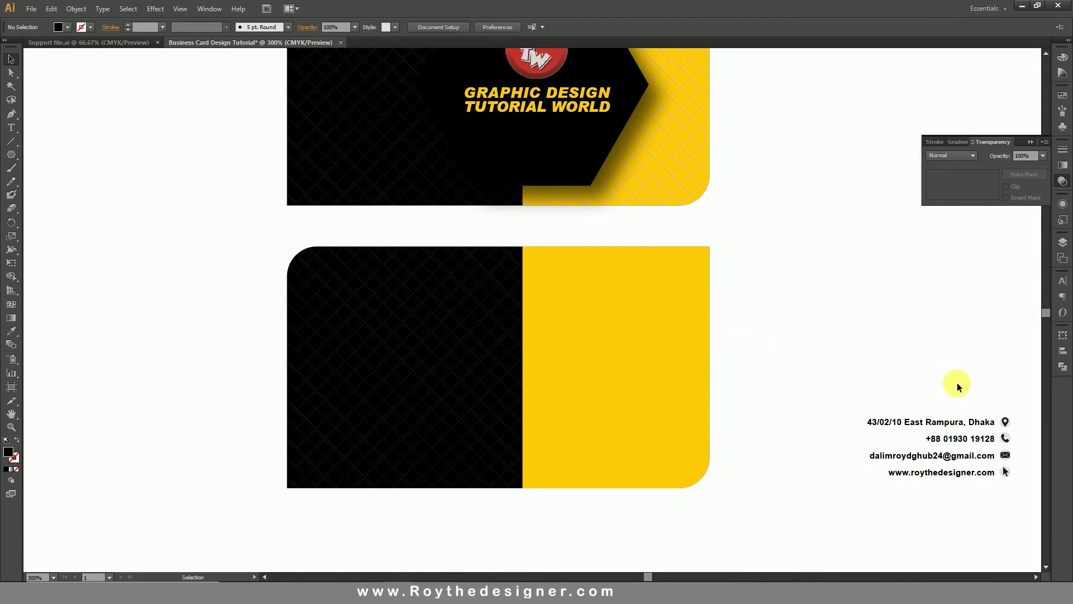
drag(948, 382, 1011, 481)
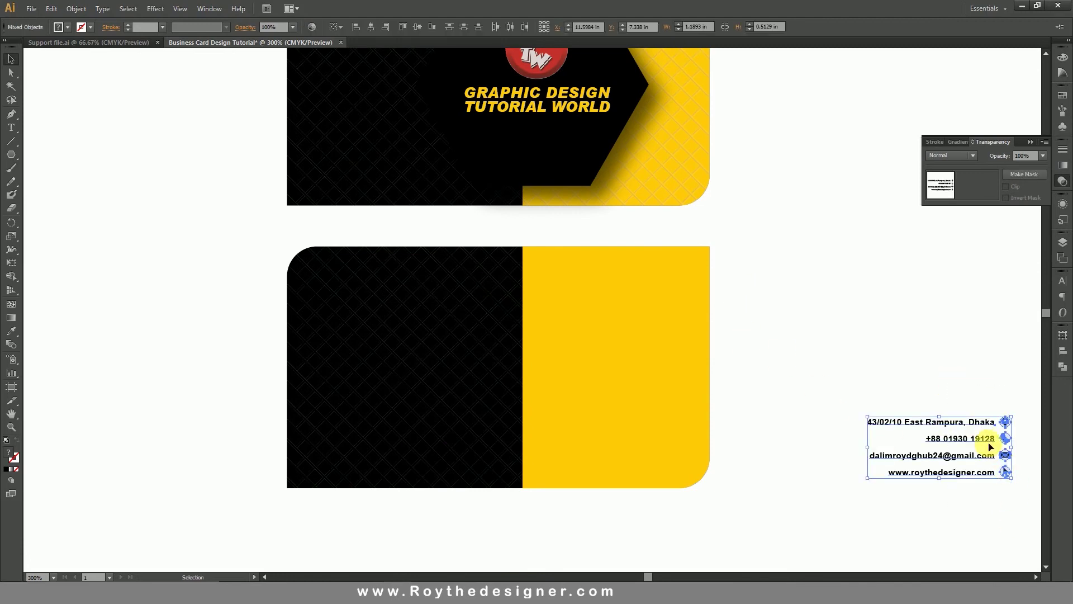
drag(988, 438, 475, 353)
right_click(475, 354)
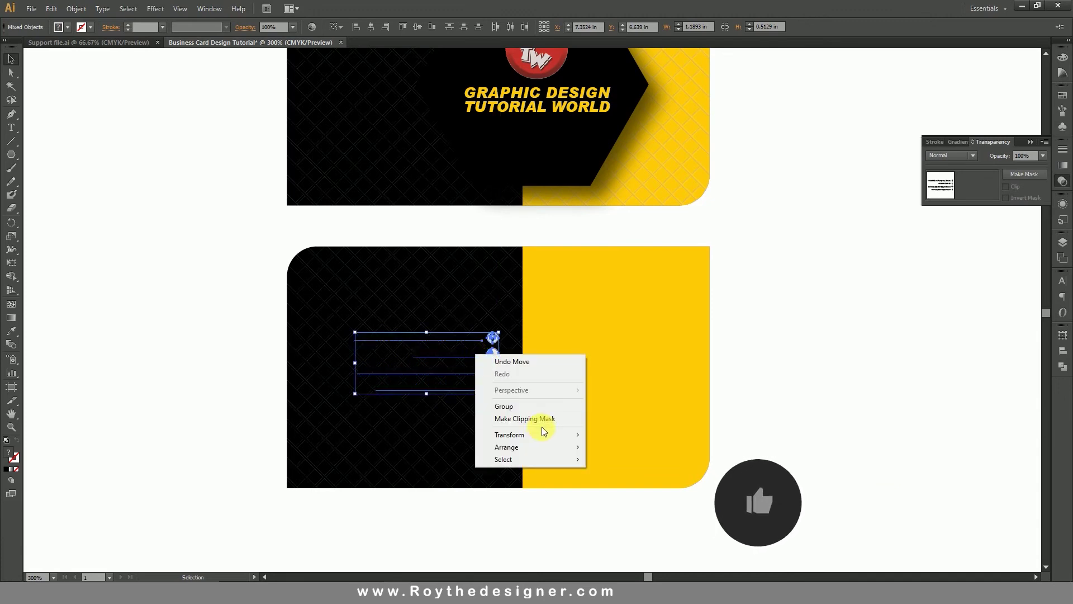
mouse_move(550, 447)
click(661, 445)
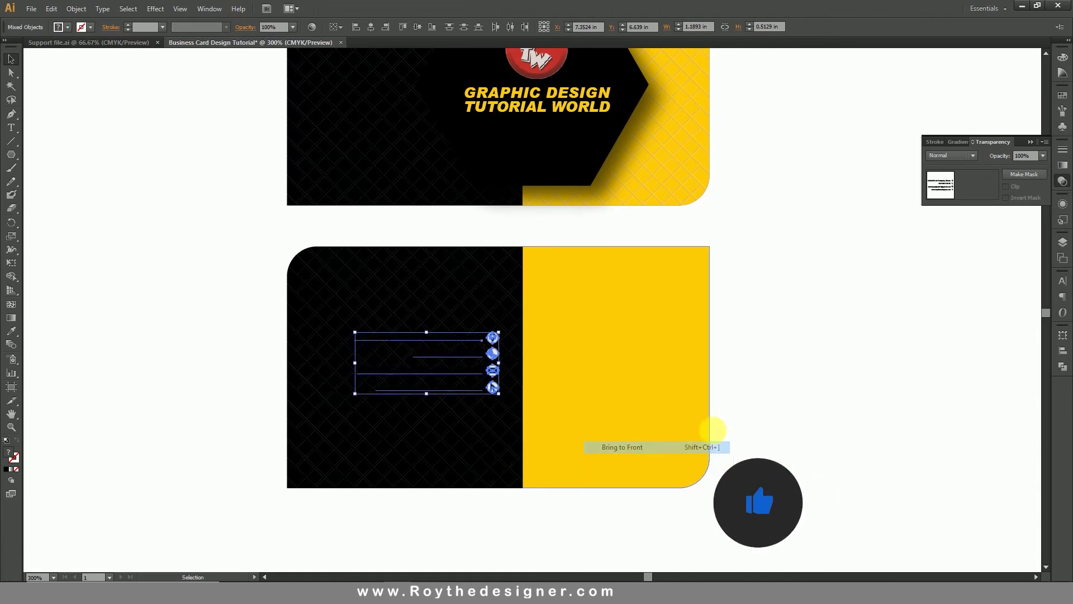
Make the contact text white in the Color panel.
click(781, 383)
click(471, 351)
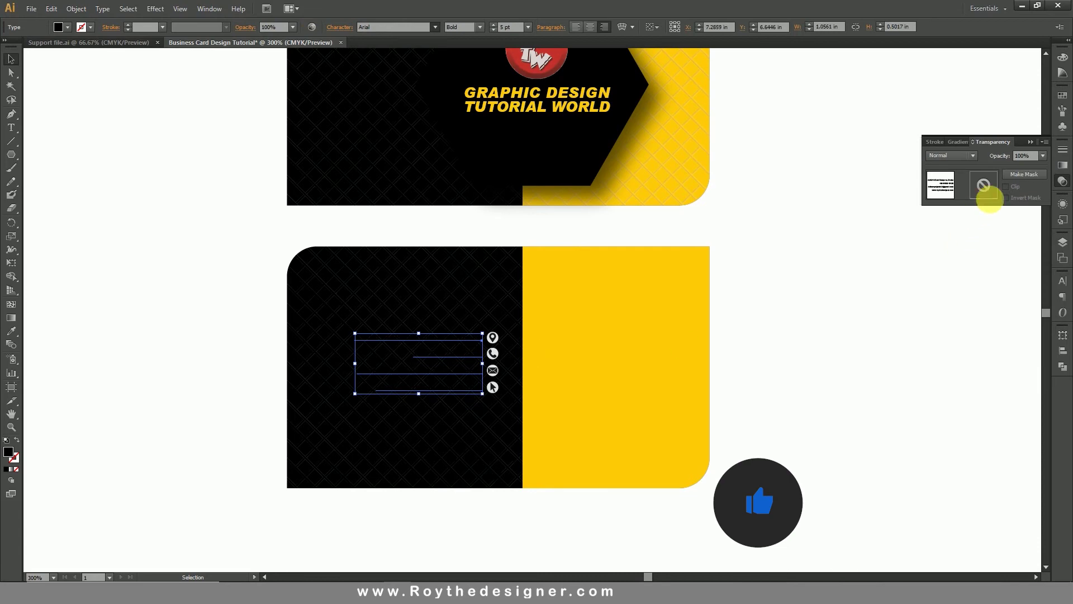
click(1061, 57)
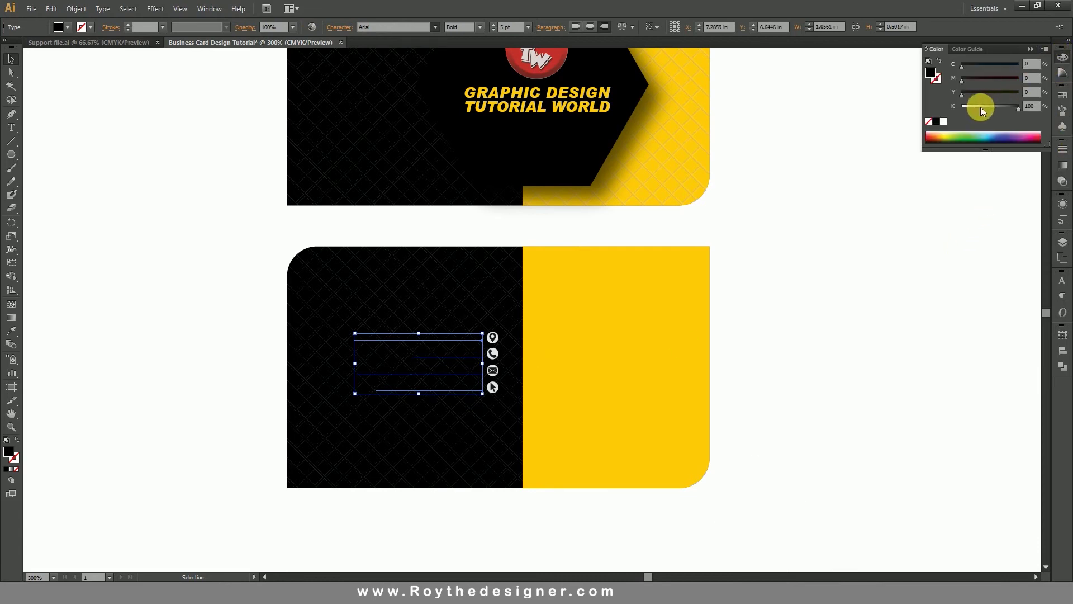
click(943, 121)
Scale up the contact text with its location, phone, envelope and cursor icons.
click(830, 324)
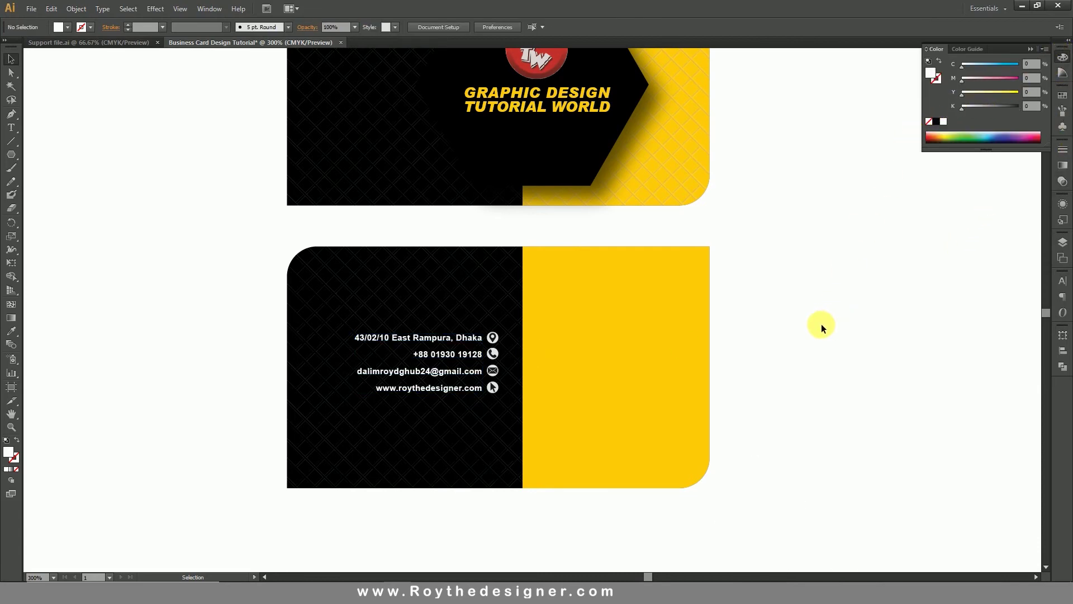
key(z)
drag(236, 273, 664, 473)
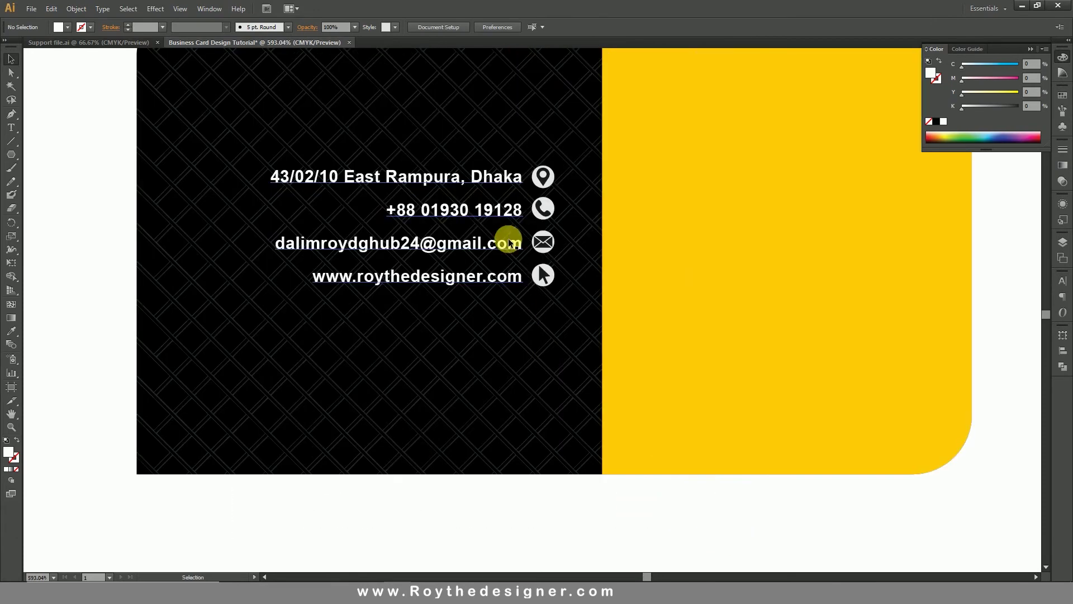
click(539, 176)
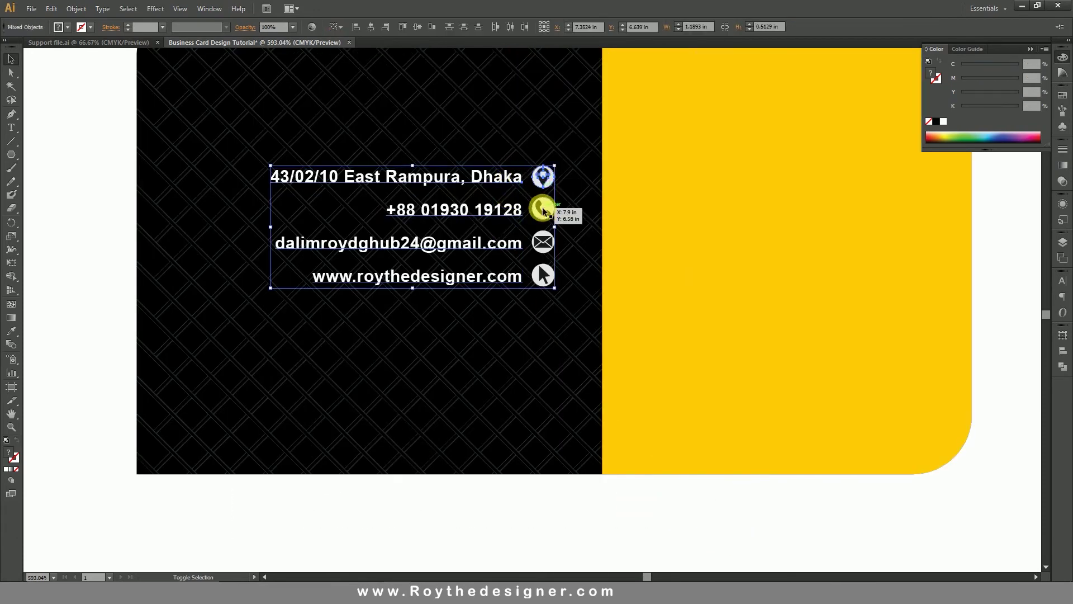
shift+click(542, 208)
shift+click(544, 241)
shift+click(545, 274)
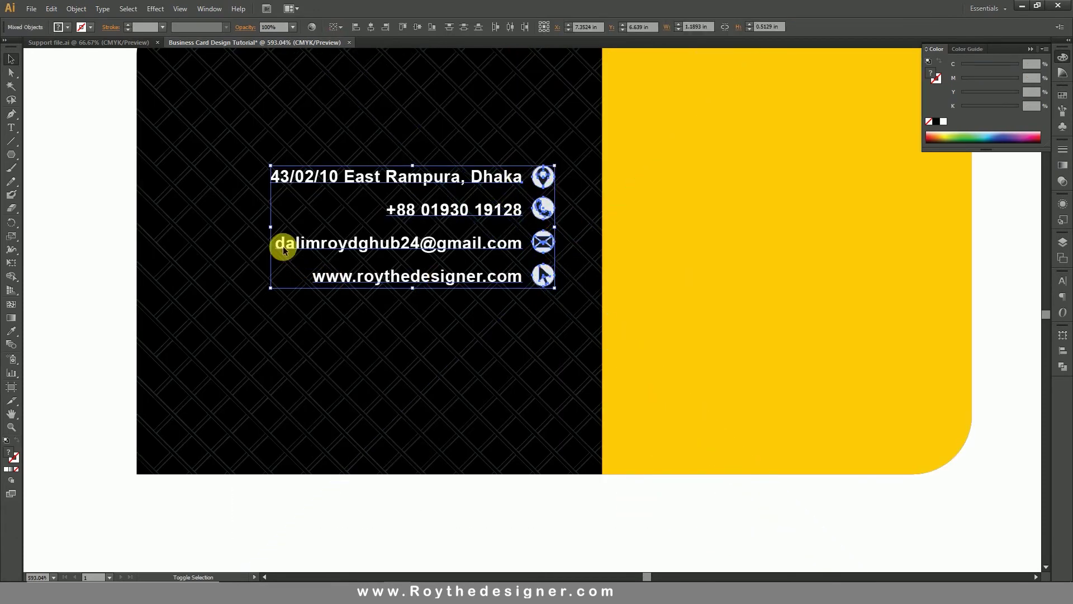
drag(270, 288, 226, 307)
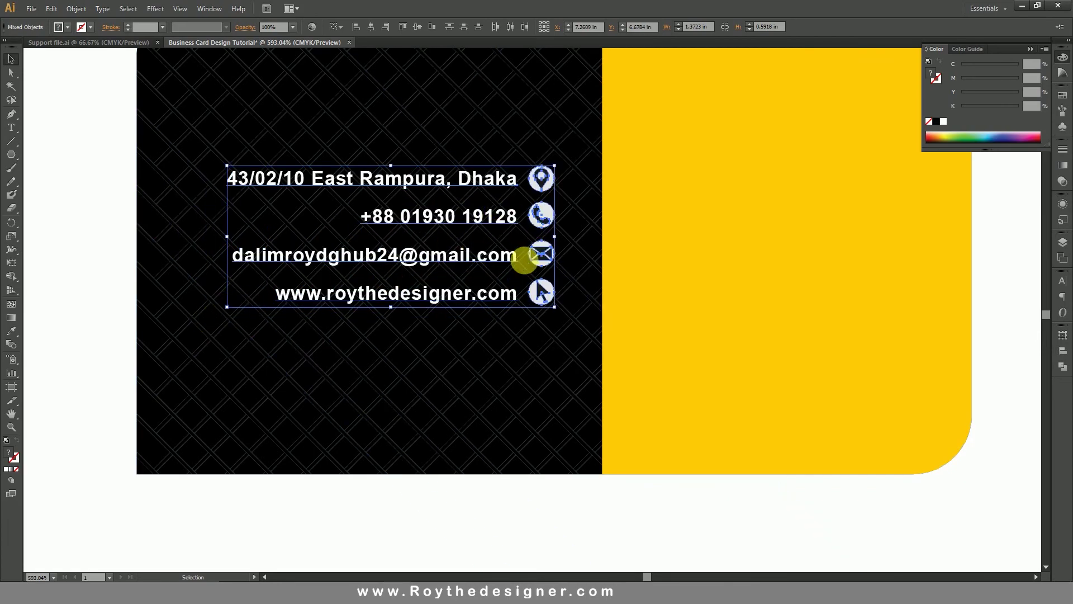
Fit both card sides in view, then zoom in on the back card and select it.
key(ctrl+0)
drag(352, 328, 652, 486)
drag(822, 248, 701, 279)
click(175, 10)
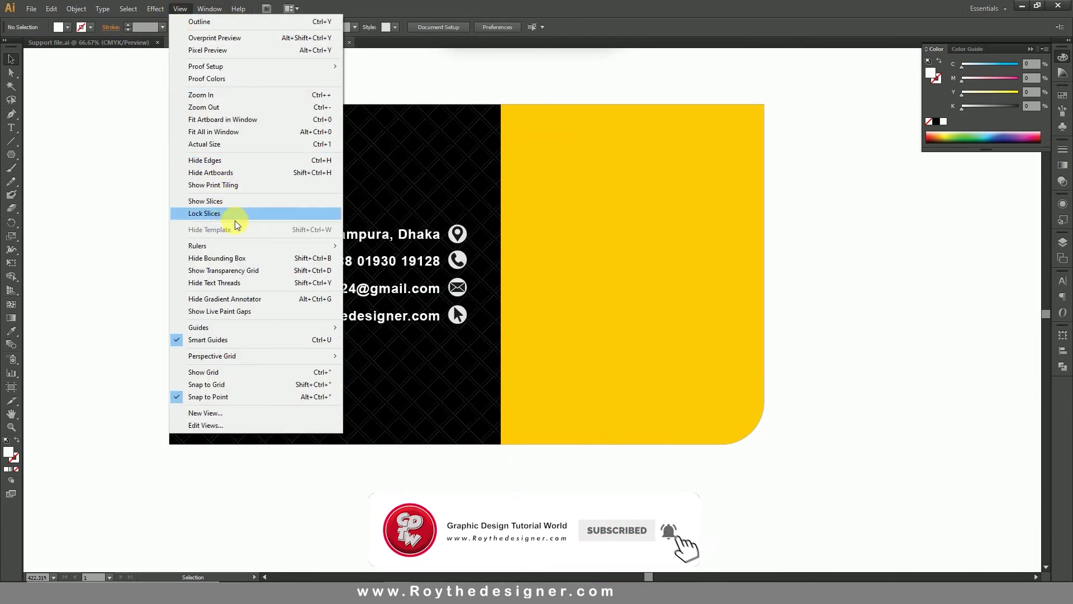
Show the rulers and drag a horizontal guide through the middle of the yellow panel.
mouse_move(311, 246)
click(397, 247)
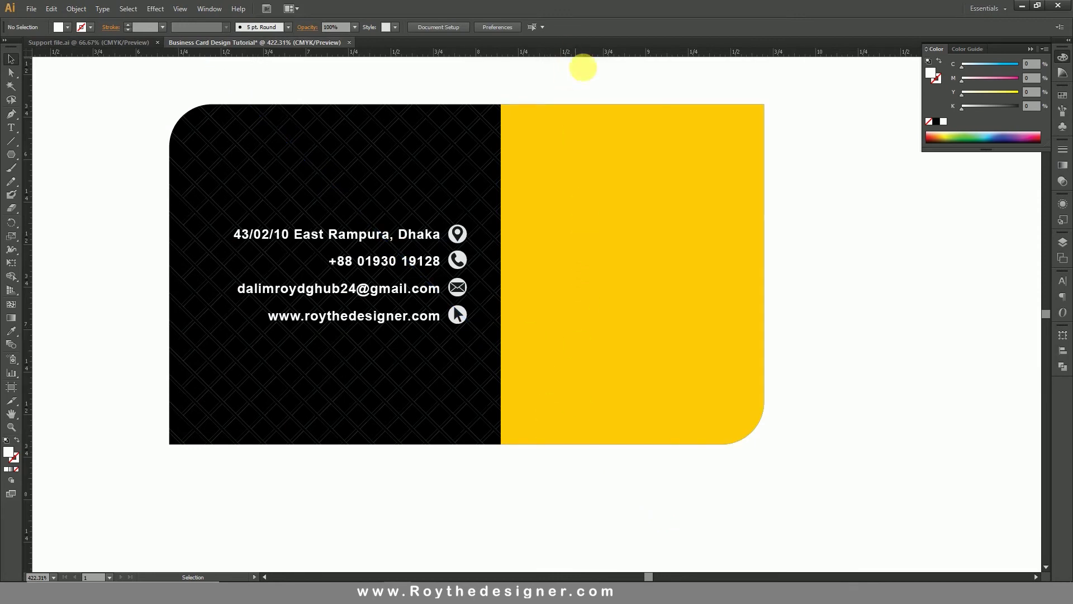
click(599, 129)
drag(608, 52, 788, 273)
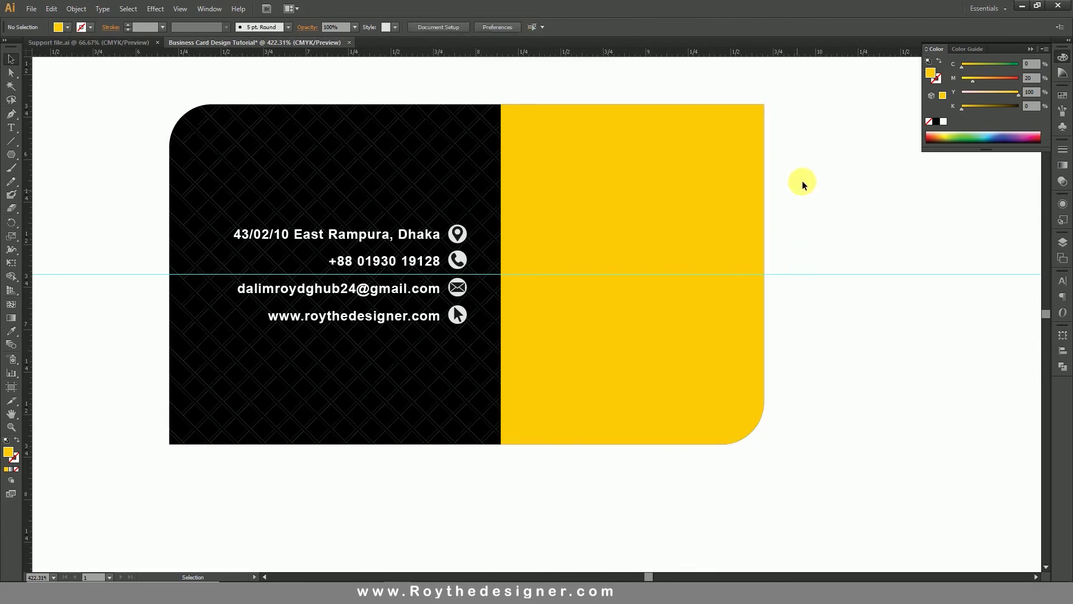
Lock both card background rectangles so the four contact lines and icons select on their own.
drag(802, 172, 357, 128)
click(76, 8)
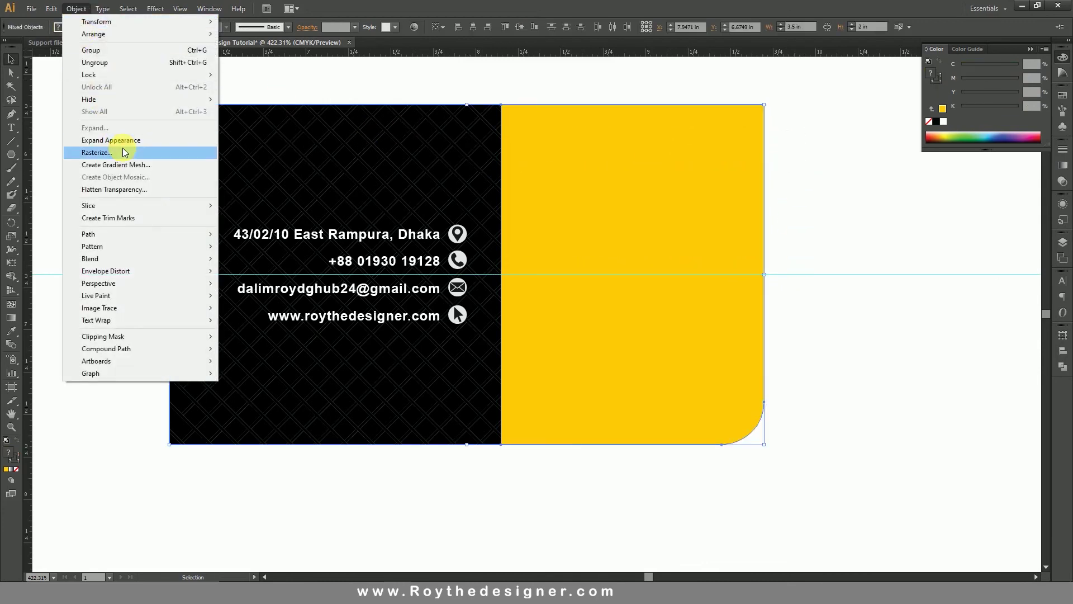
mouse_move(157, 100)
mouse_move(153, 74)
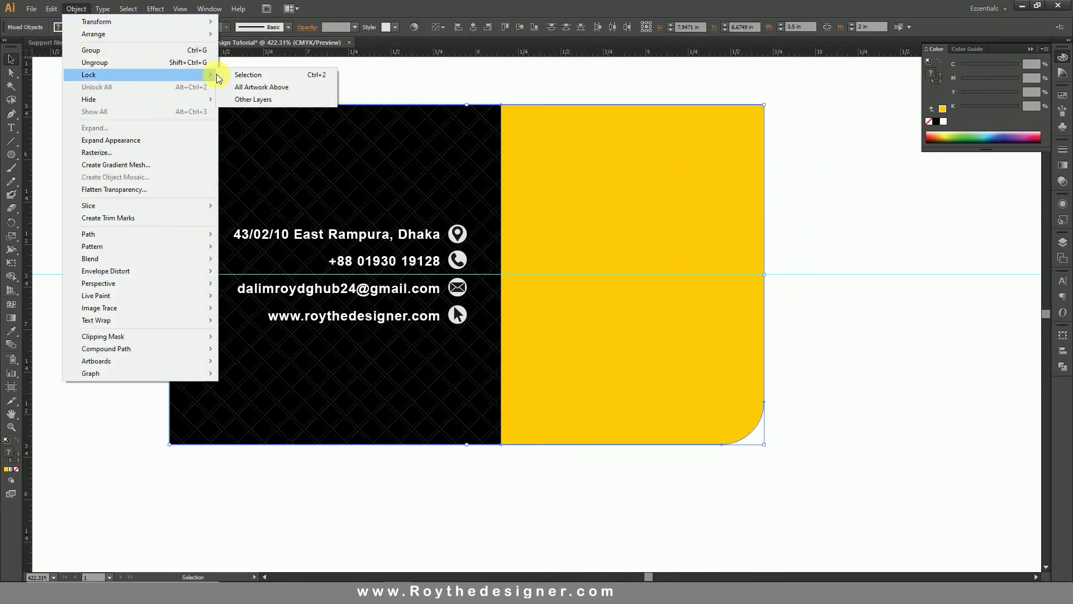
click(255, 74)
drag(415, 308, 462, 371)
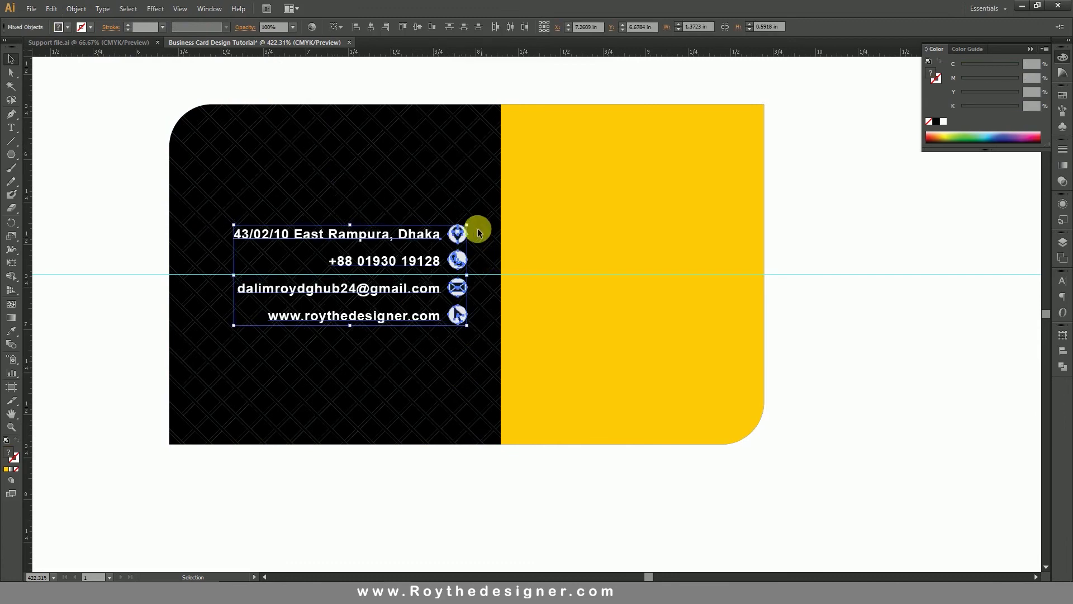
click(790, 239)
Type the cardholder's name and GRAPHIC DESIGNER as two lines on the yellow panel.
click(12, 128)
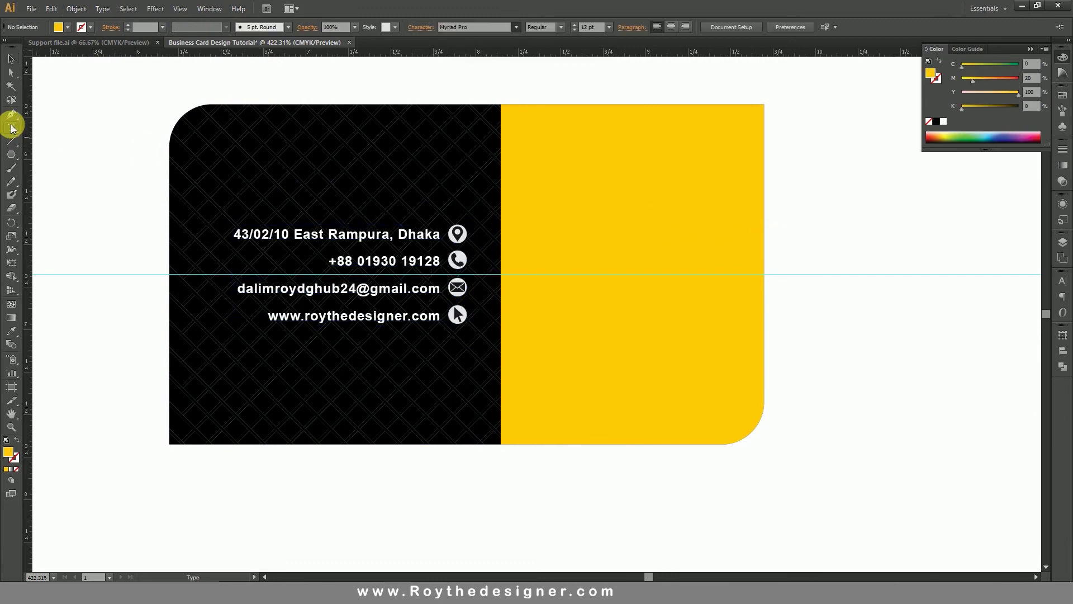
click(606, 262)
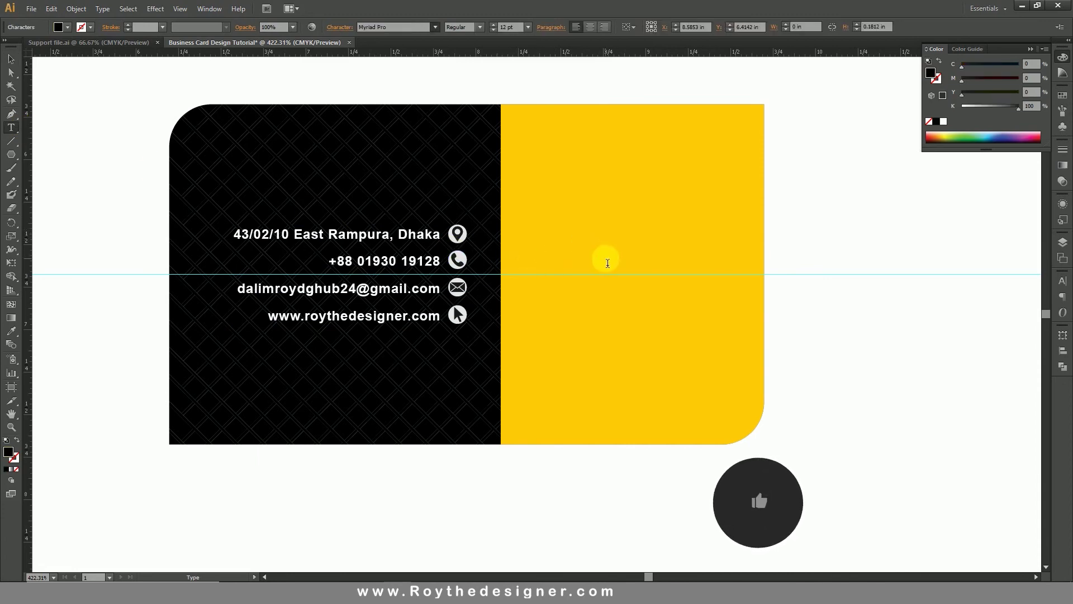
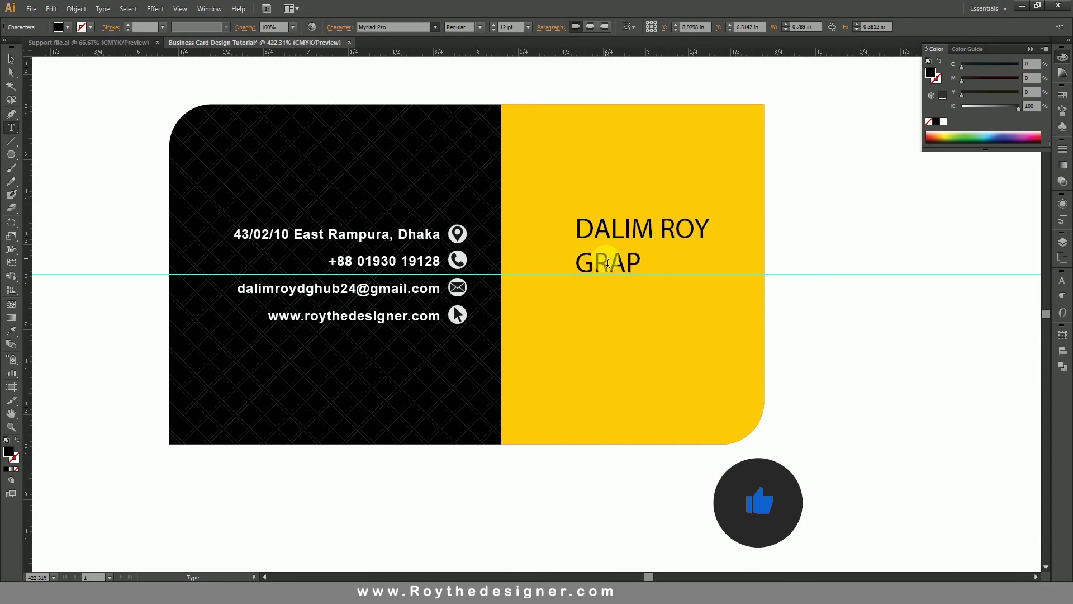
text(ESIGNER)
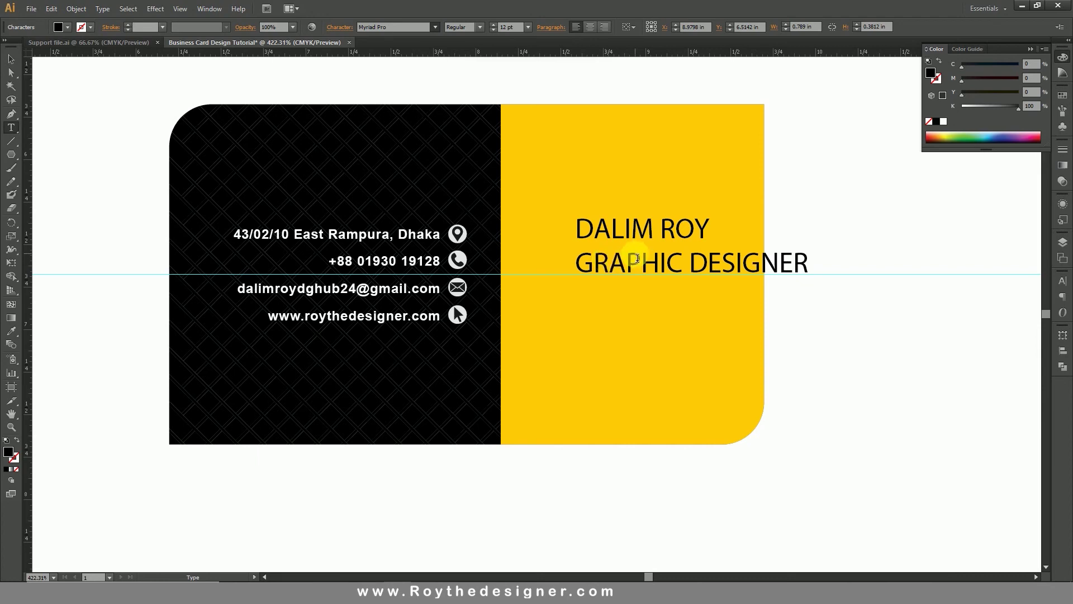
click(8, 60)
click(74, 79)
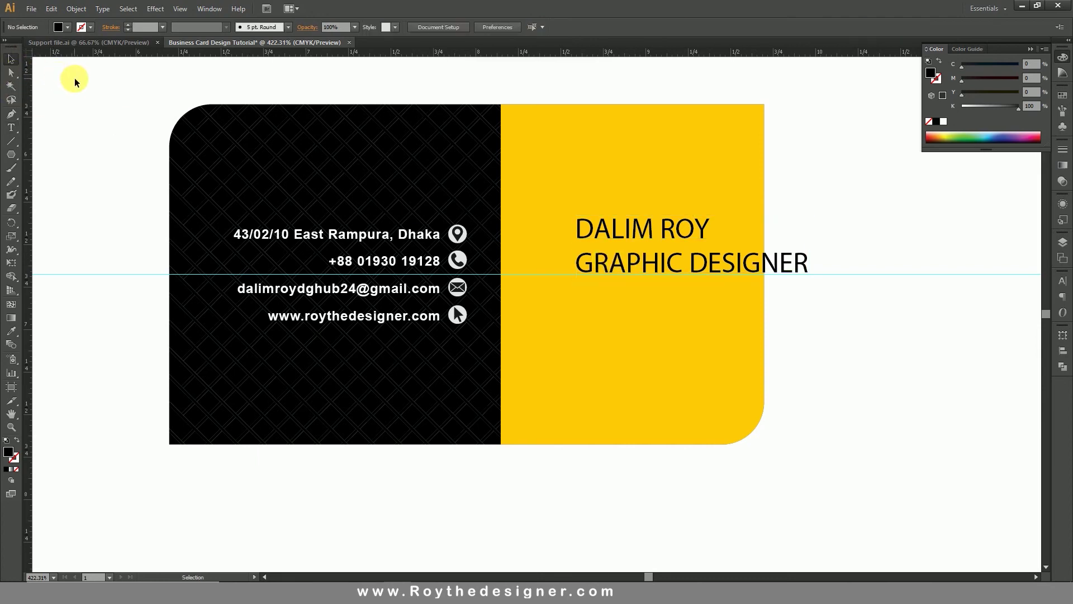
Hide the guides and select the new name and title text block.
right_click(100, 93)
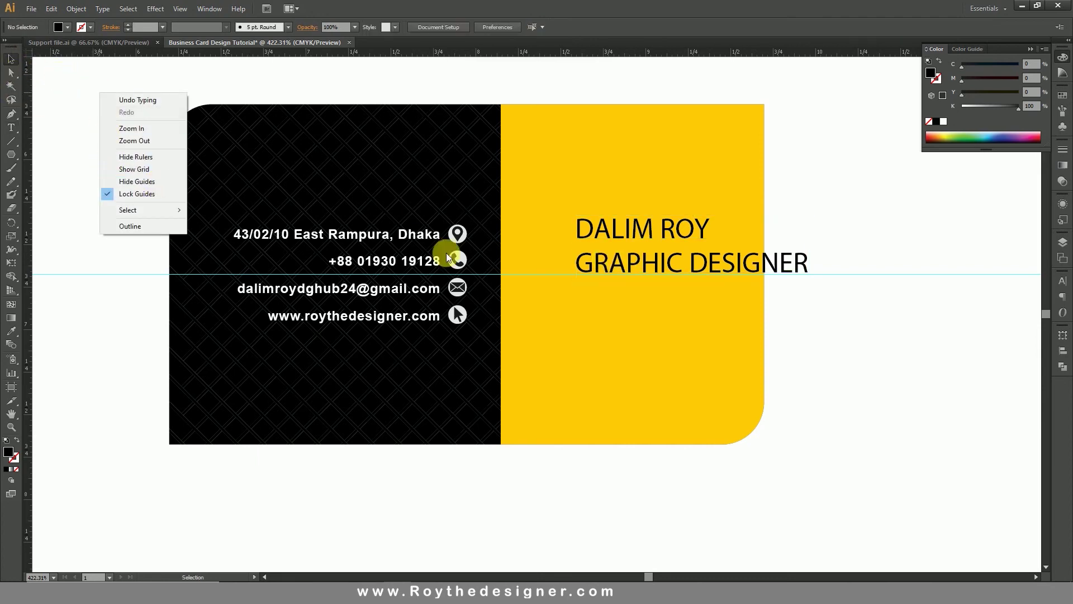
click(140, 182)
click(643, 228)
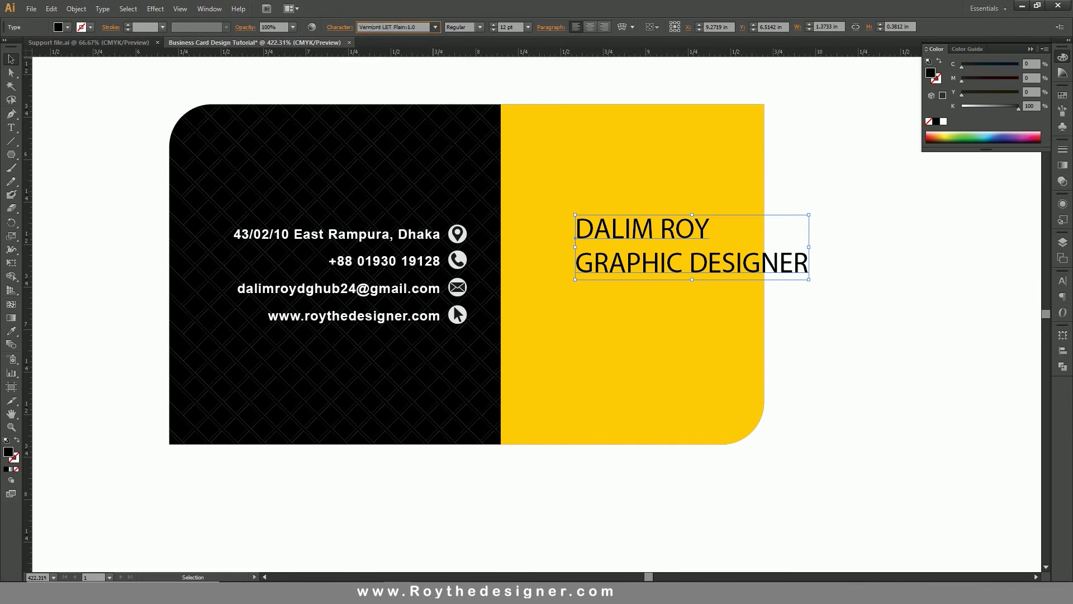
Set the text in Vermont LET and raise the name line to 21 pt.
key(Return)
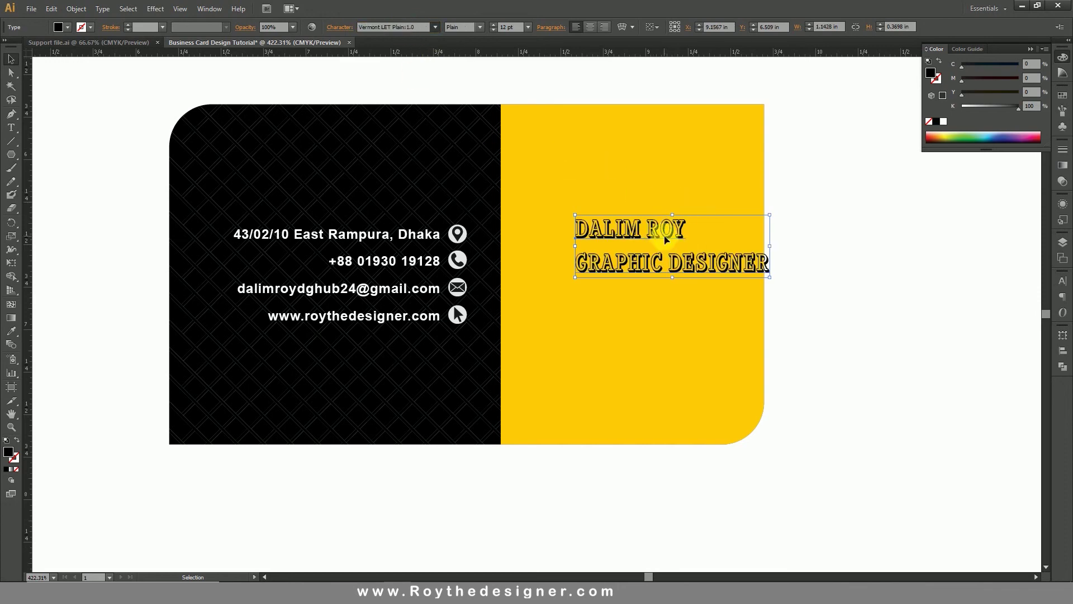
double_click(665, 239)
triple_click(665, 239)
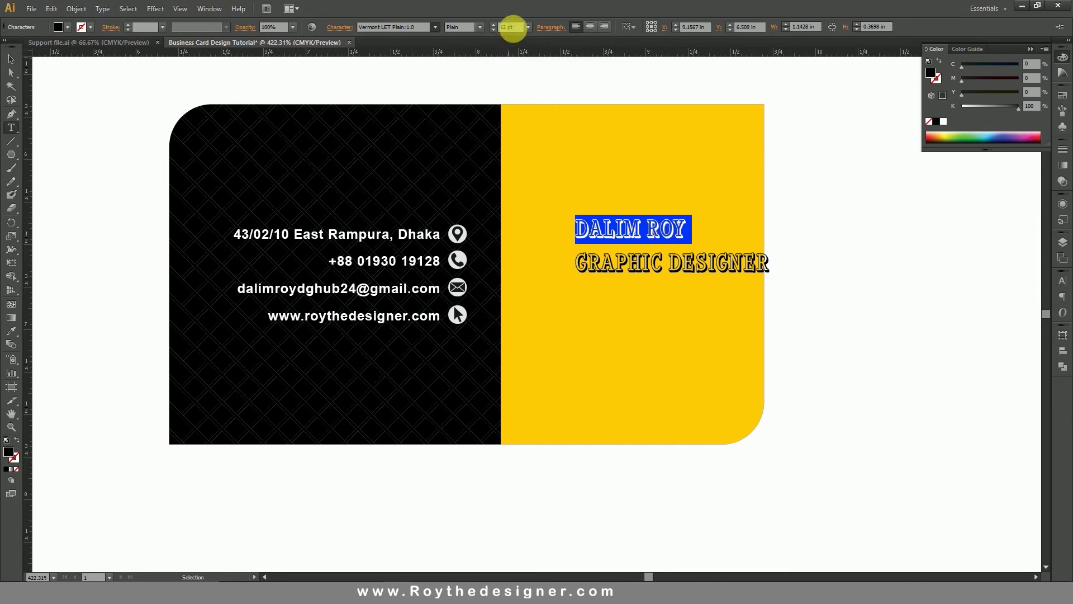
key(Up)
key(Up)
key(Up)
key(Up)
key(Up)
key(Up)
key(Up)
key(Up)
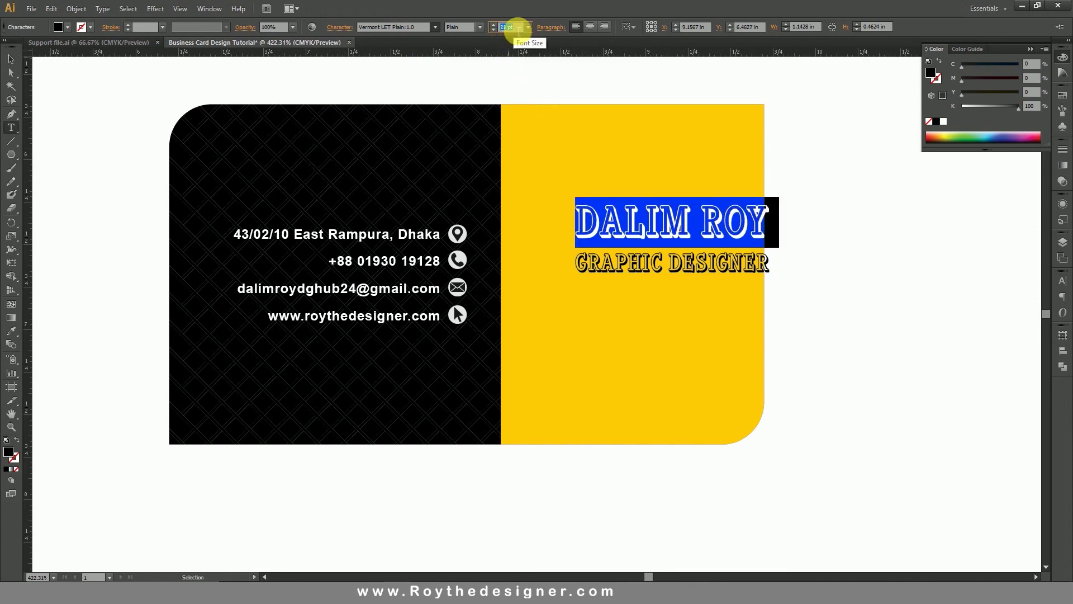
click(11, 58)
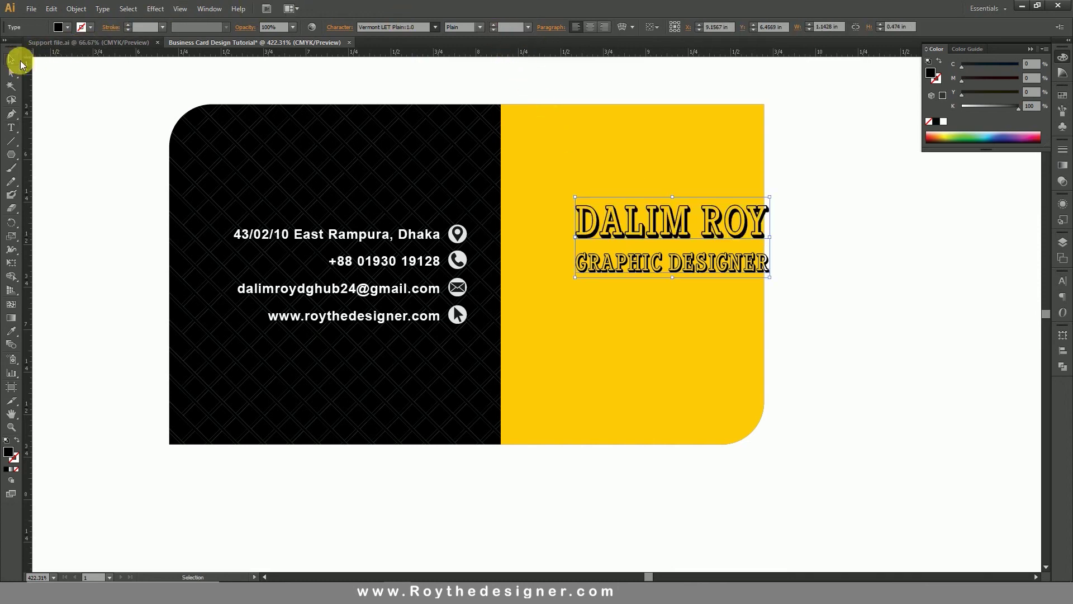
Reposition and shrink the name and title block on the yellow panel, then hide the guides.
drag(733, 222, 696, 250)
right_click(841, 206)
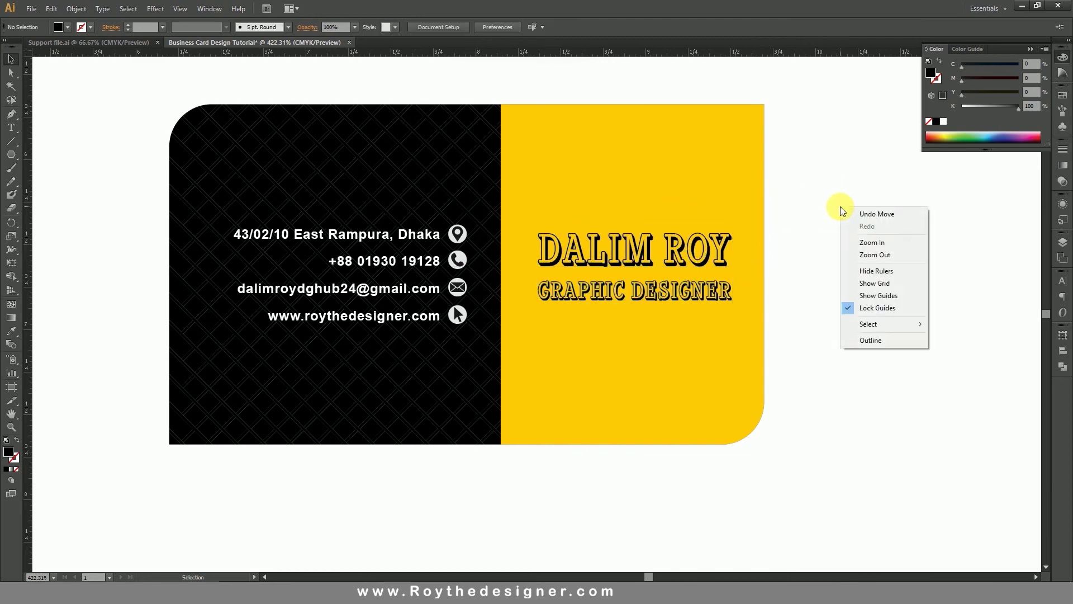
click(866, 298)
click(722, 253)
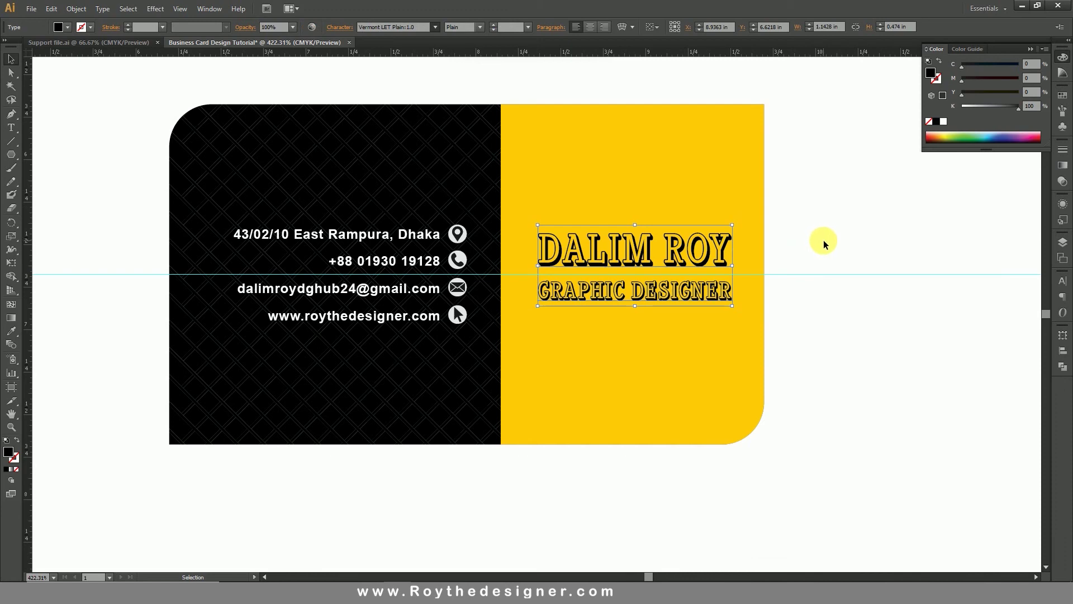
key(Down)
key(Down)
key(Down)
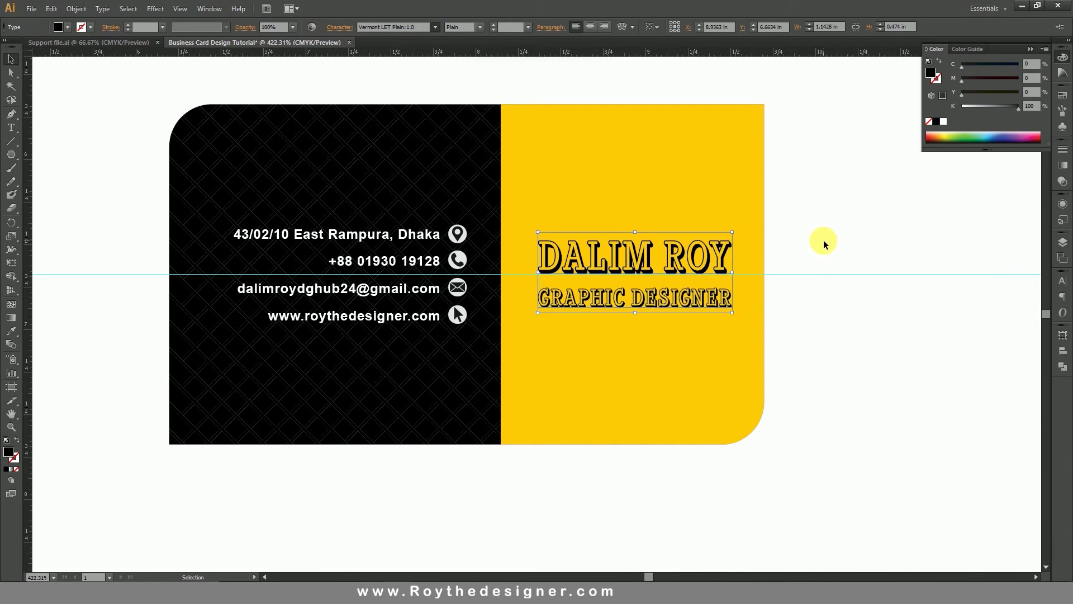
key(Up)
key(Up)
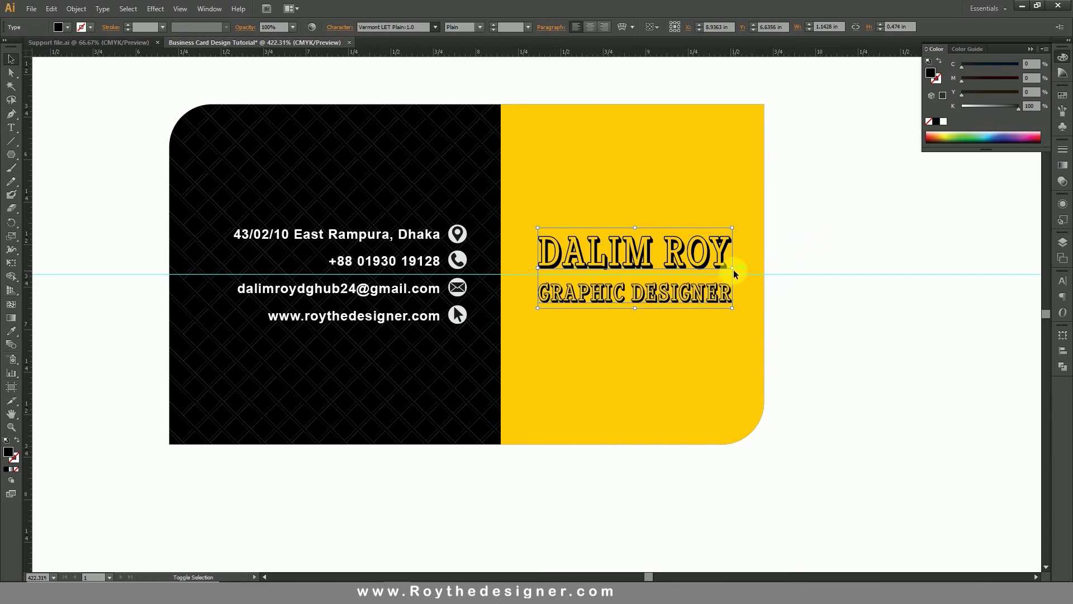
drag(732, 268, 718, 274)
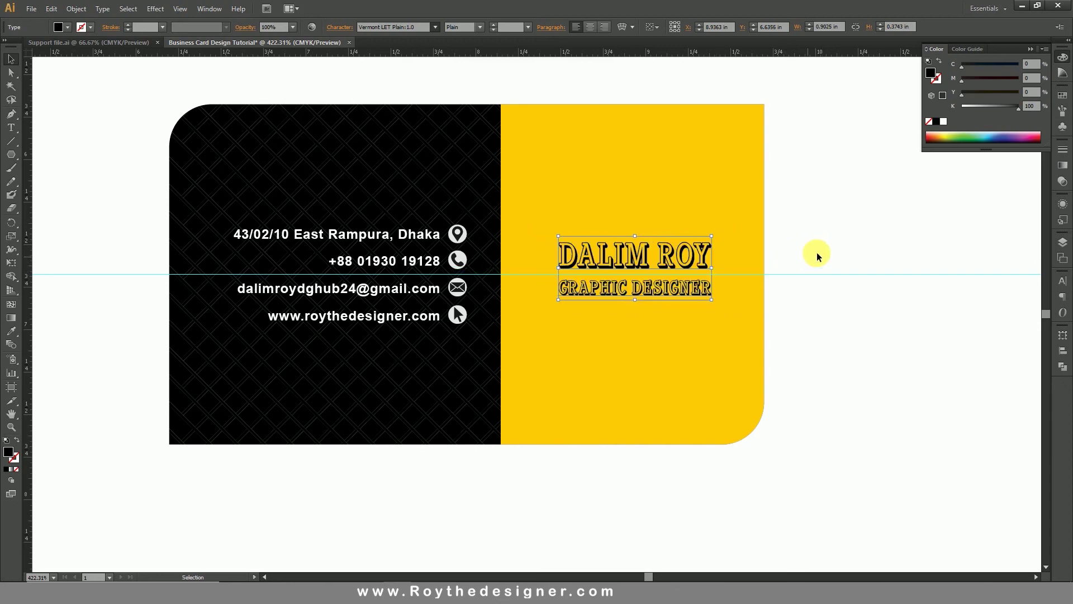
right_click(827, 220)
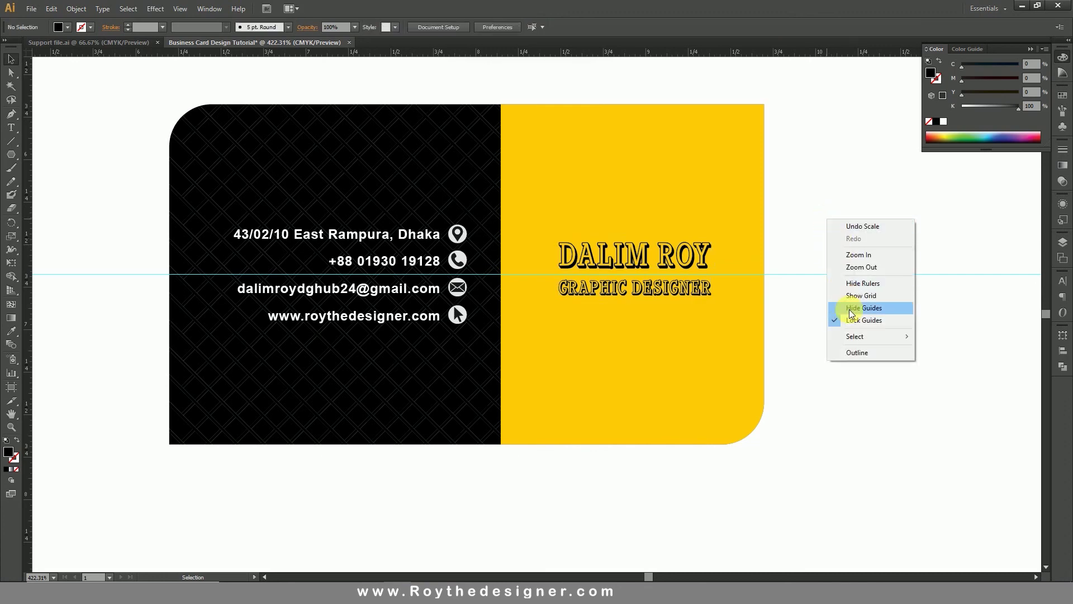
click(850, 309)
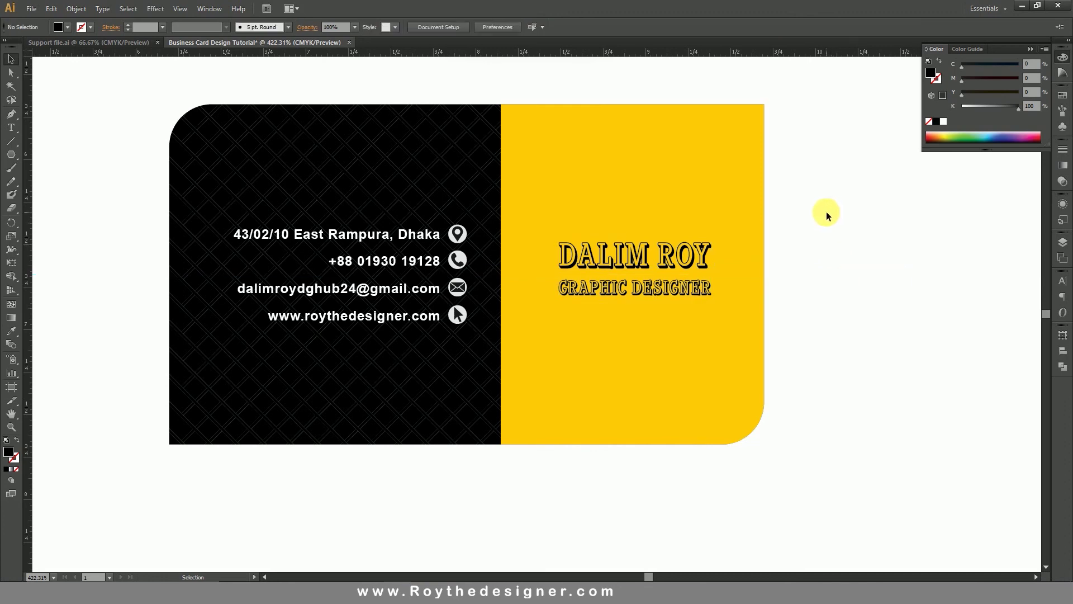
drag(813, 249, 821, 281)
Zoom out to 200% and centre the view so both card sides show together.
scroll(670, 84, down, 1)
drag(684, 67, 686, 313)
ctrl+alt+click(561, 223)
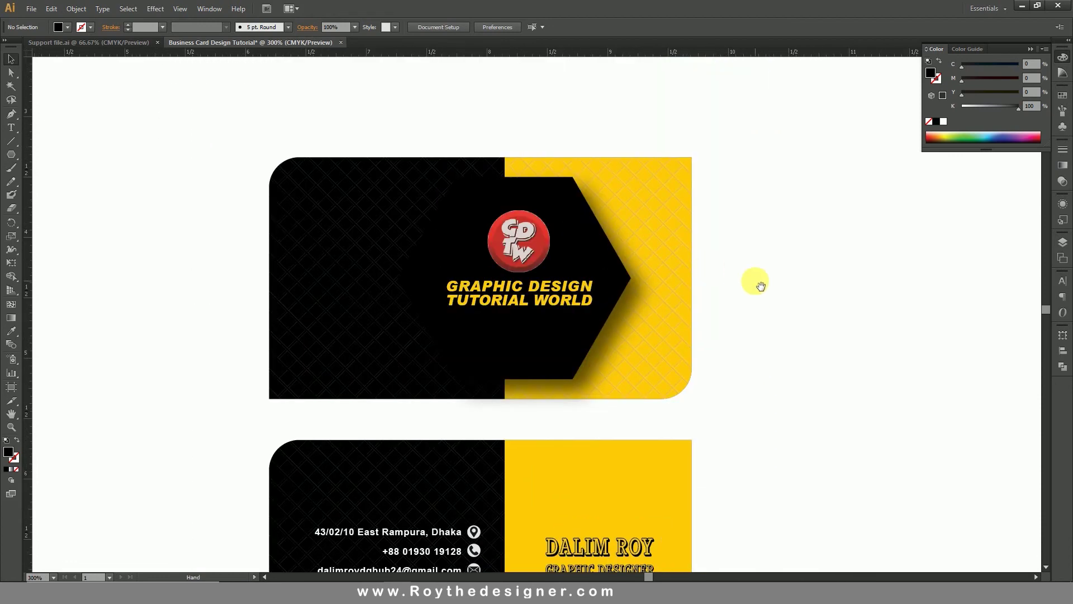
drag(768, 318, 785, 259)
ctrl+alt+click(662, 295)
drag(702, 307, 738, 285)
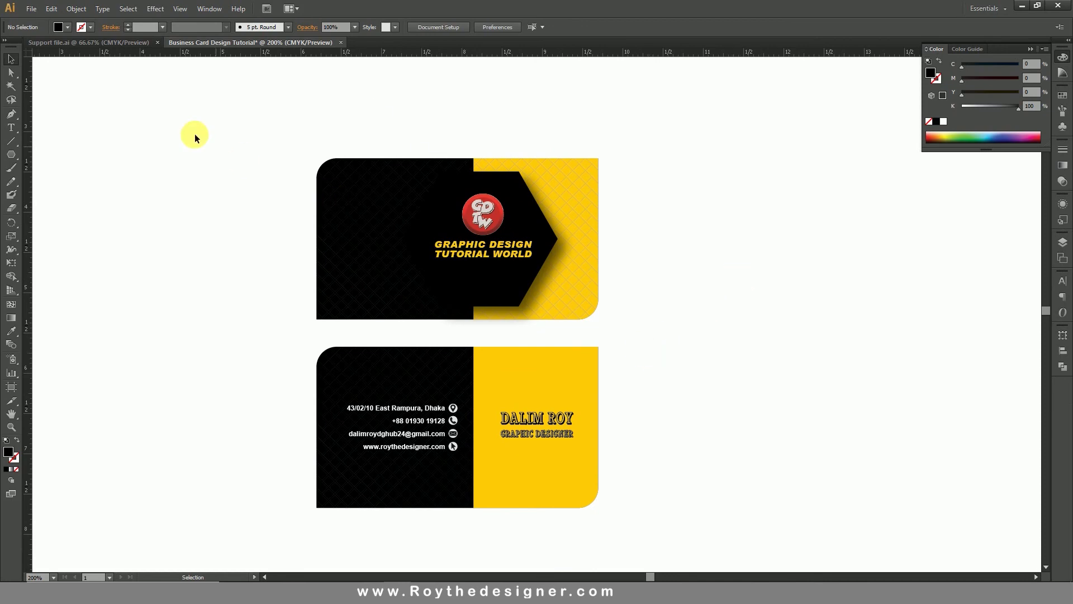
click(31, 8)
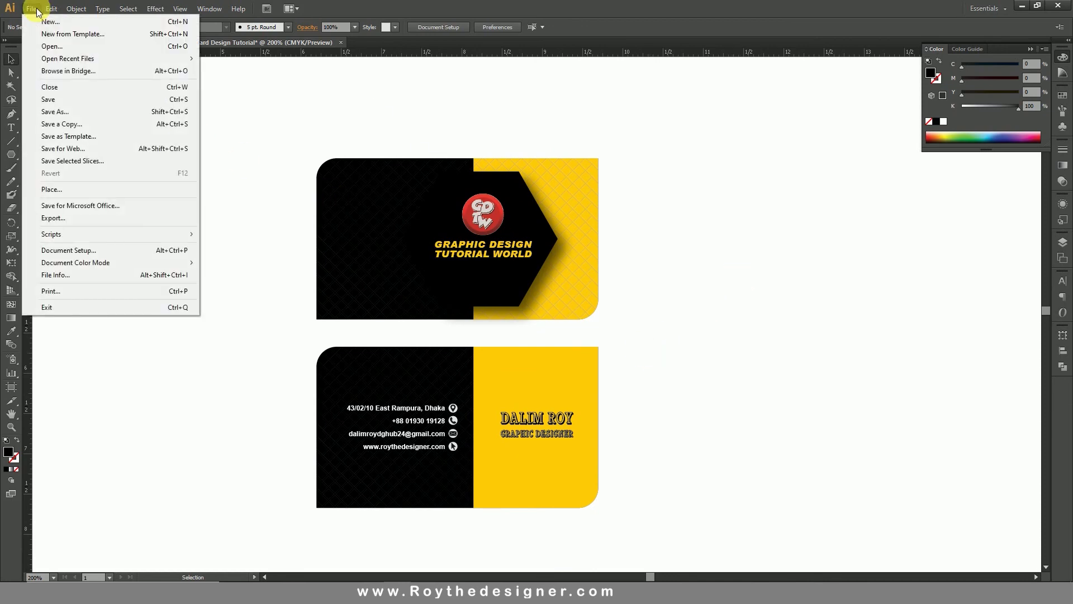
Save as 'Business Card Design Tutorial.ai' in the GIG folder with default Illustrator options.
click(63, 111)
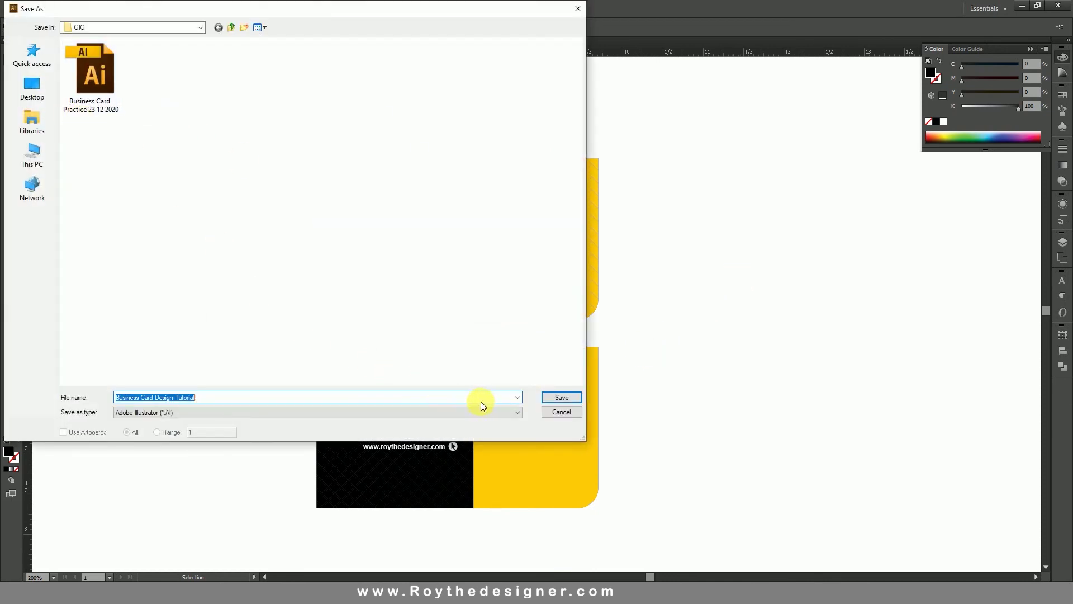
click(547, 398)
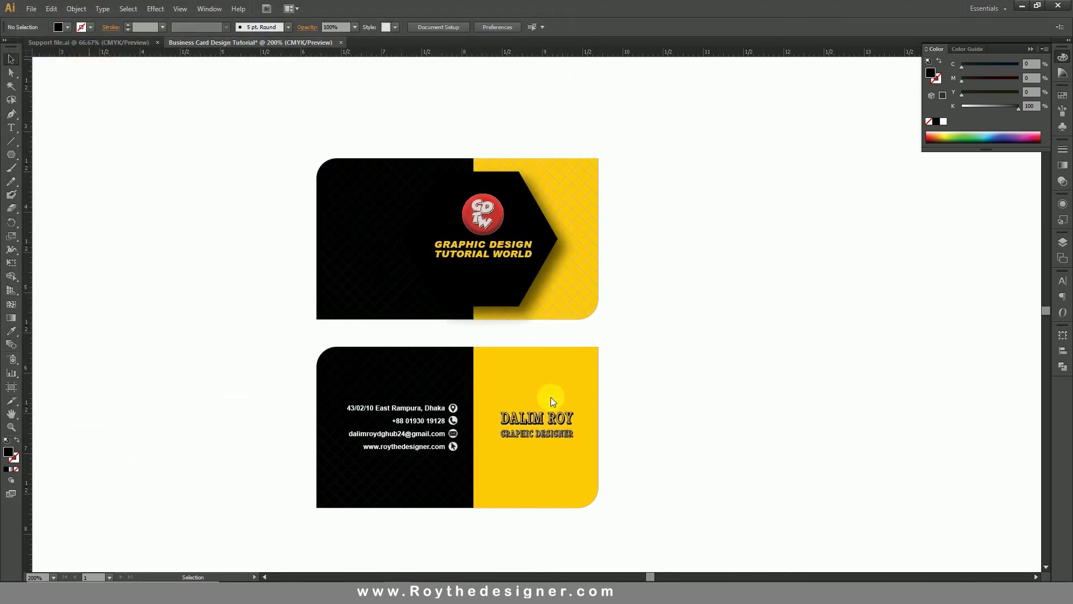
click(588, 450)
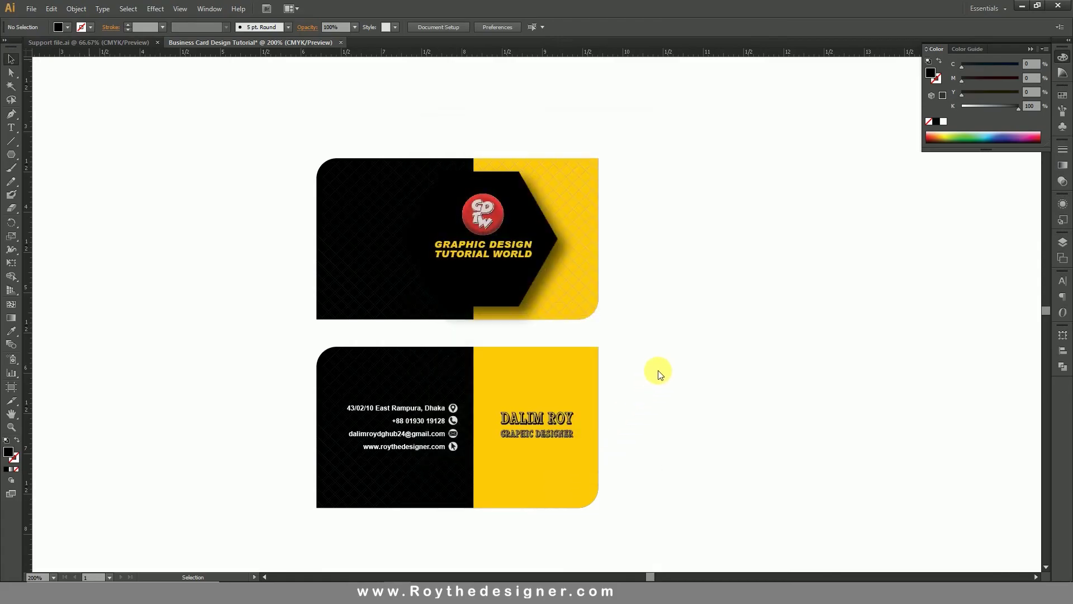